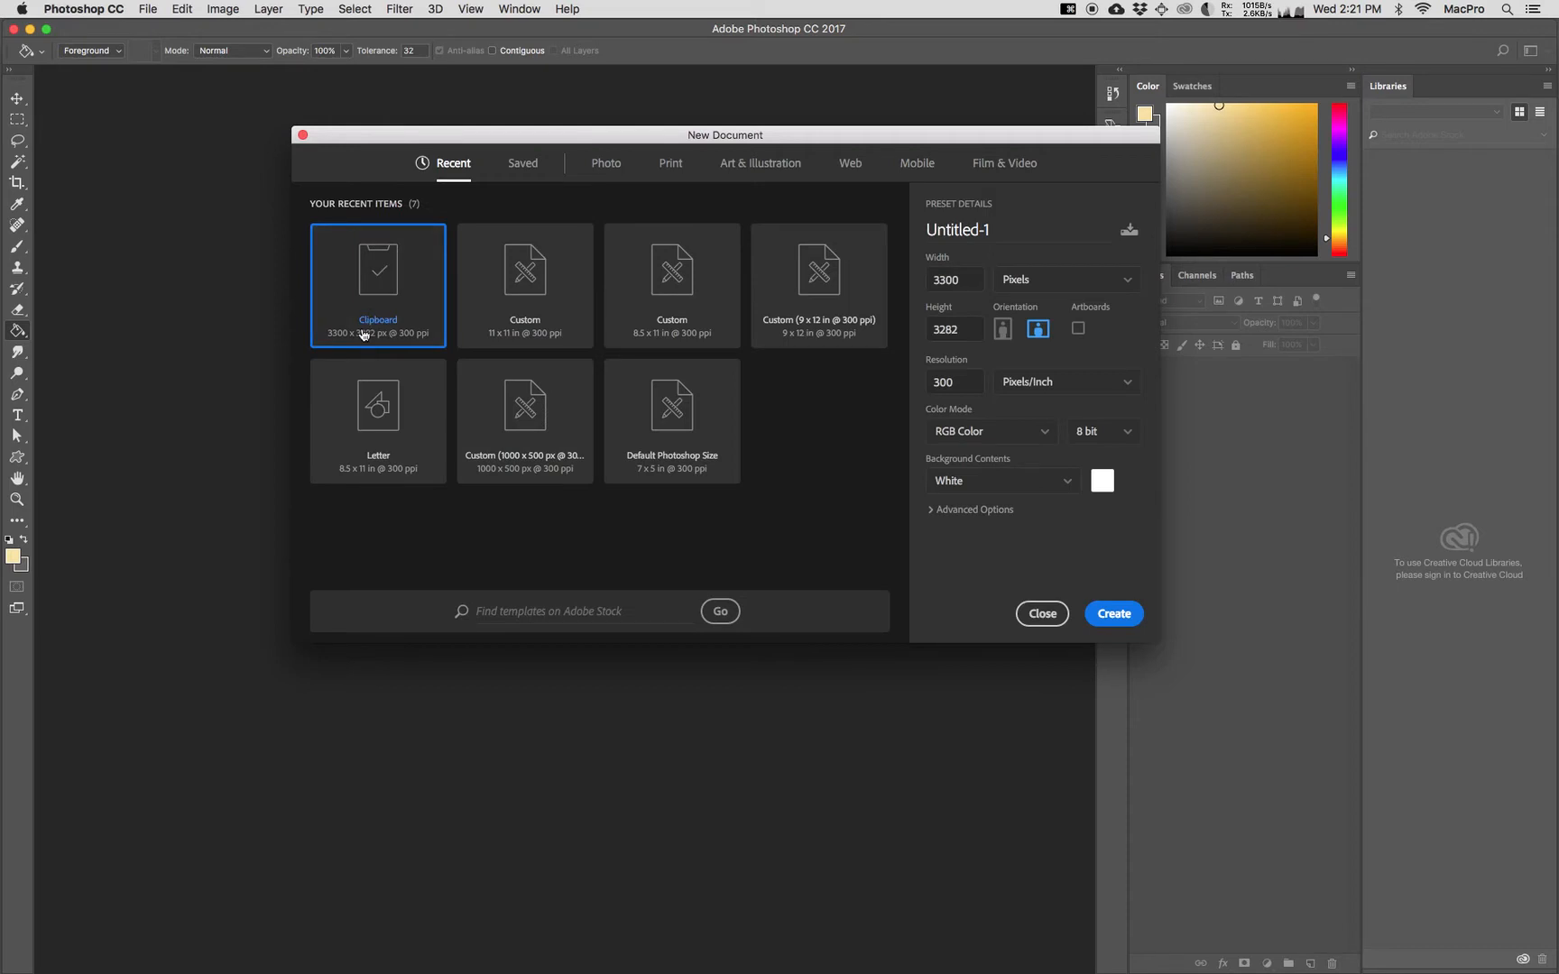
Step: Create a Letter print document, 8.5 x 11 inches, with the resolution set to 150 pixels/inch
click(606, 168)
click(669, 169)
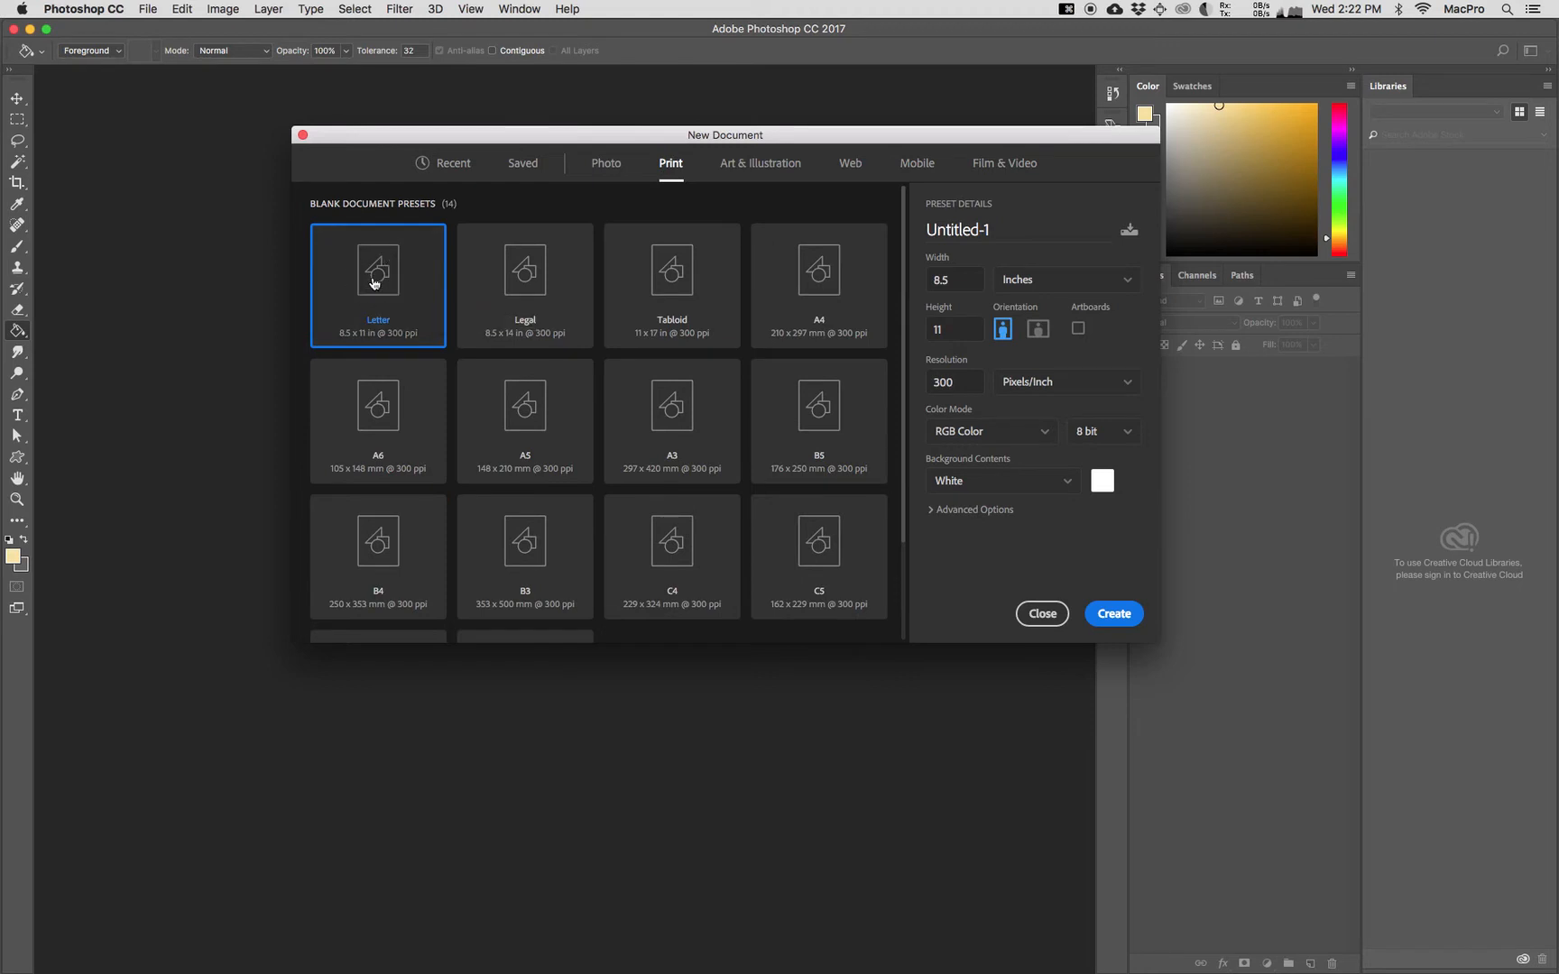
drag(955, 382, 921, 384)
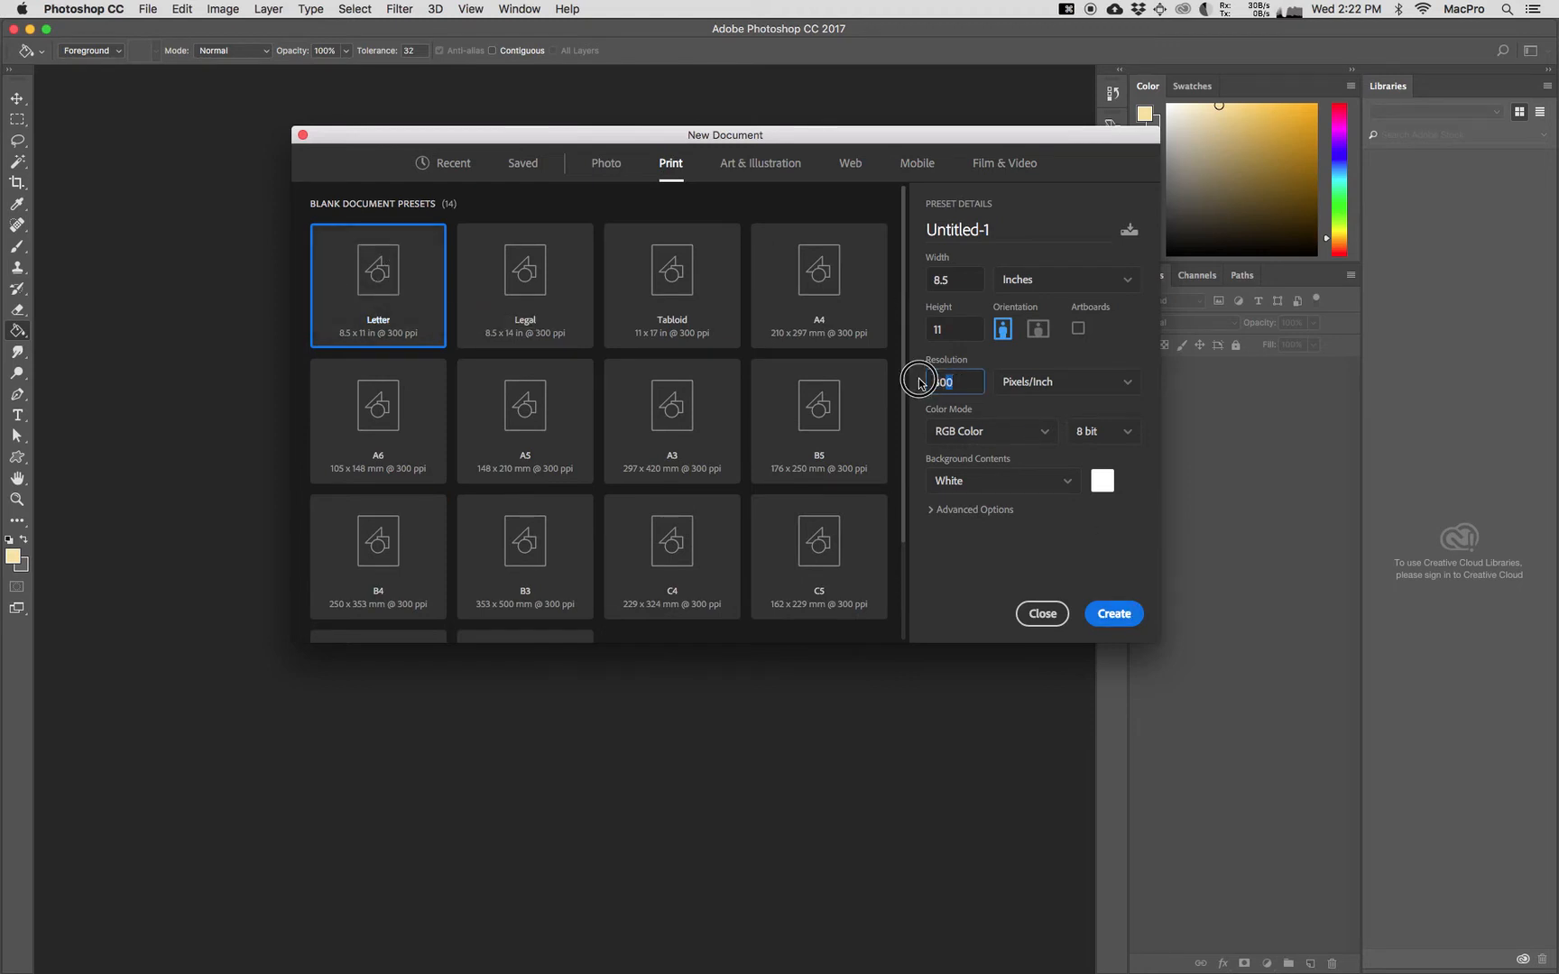
text(150)
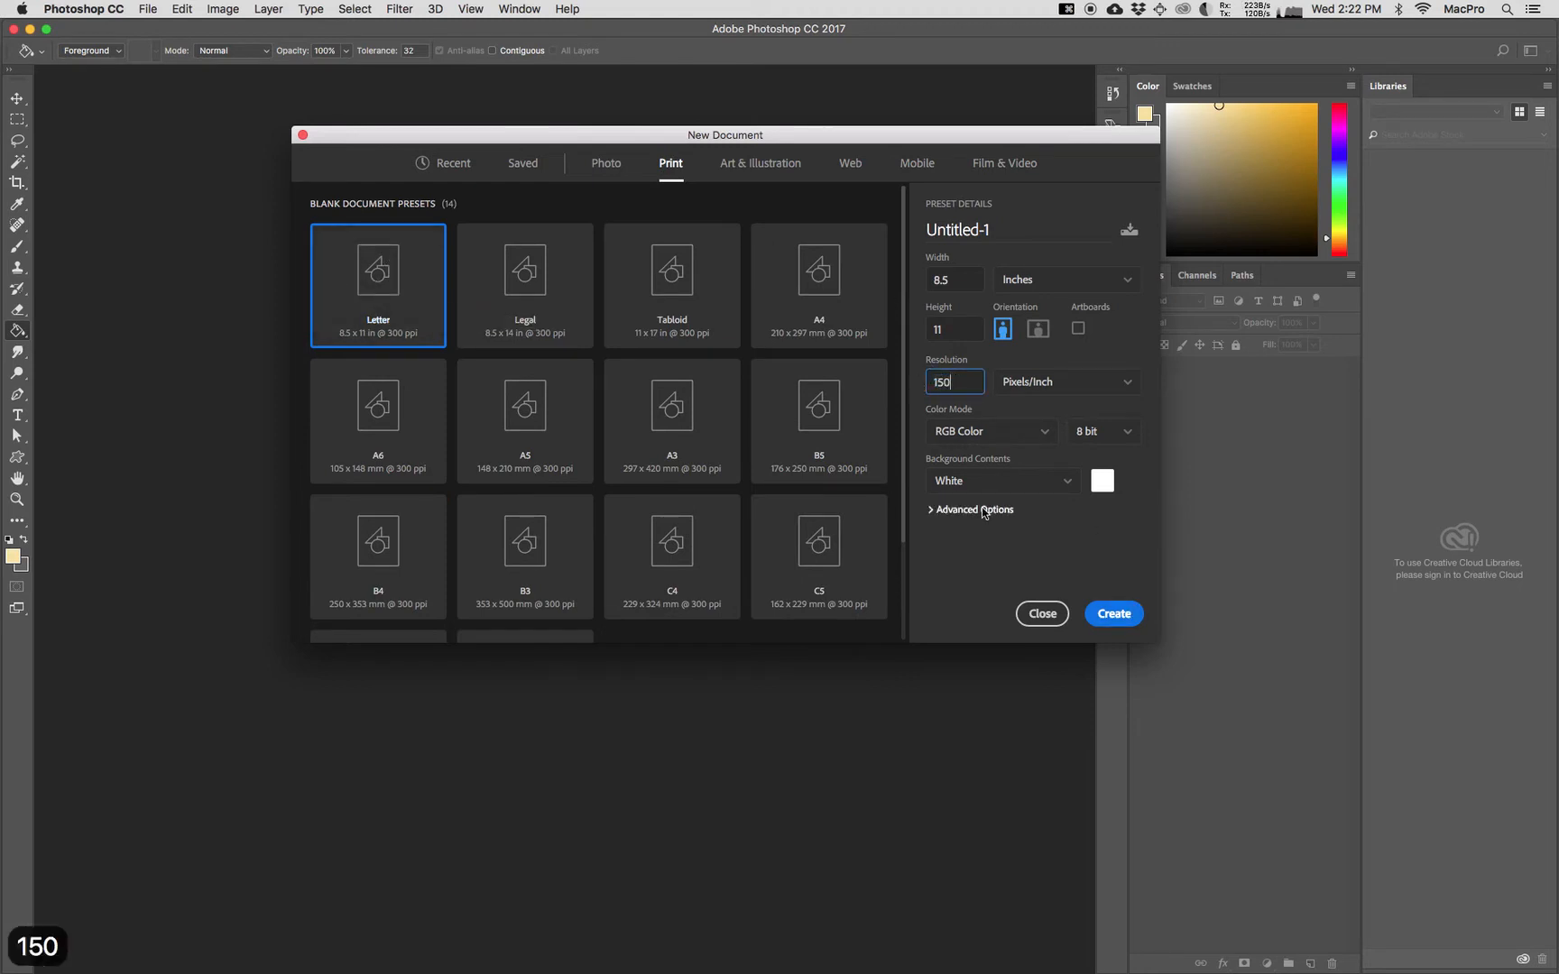
click(1112, 616)
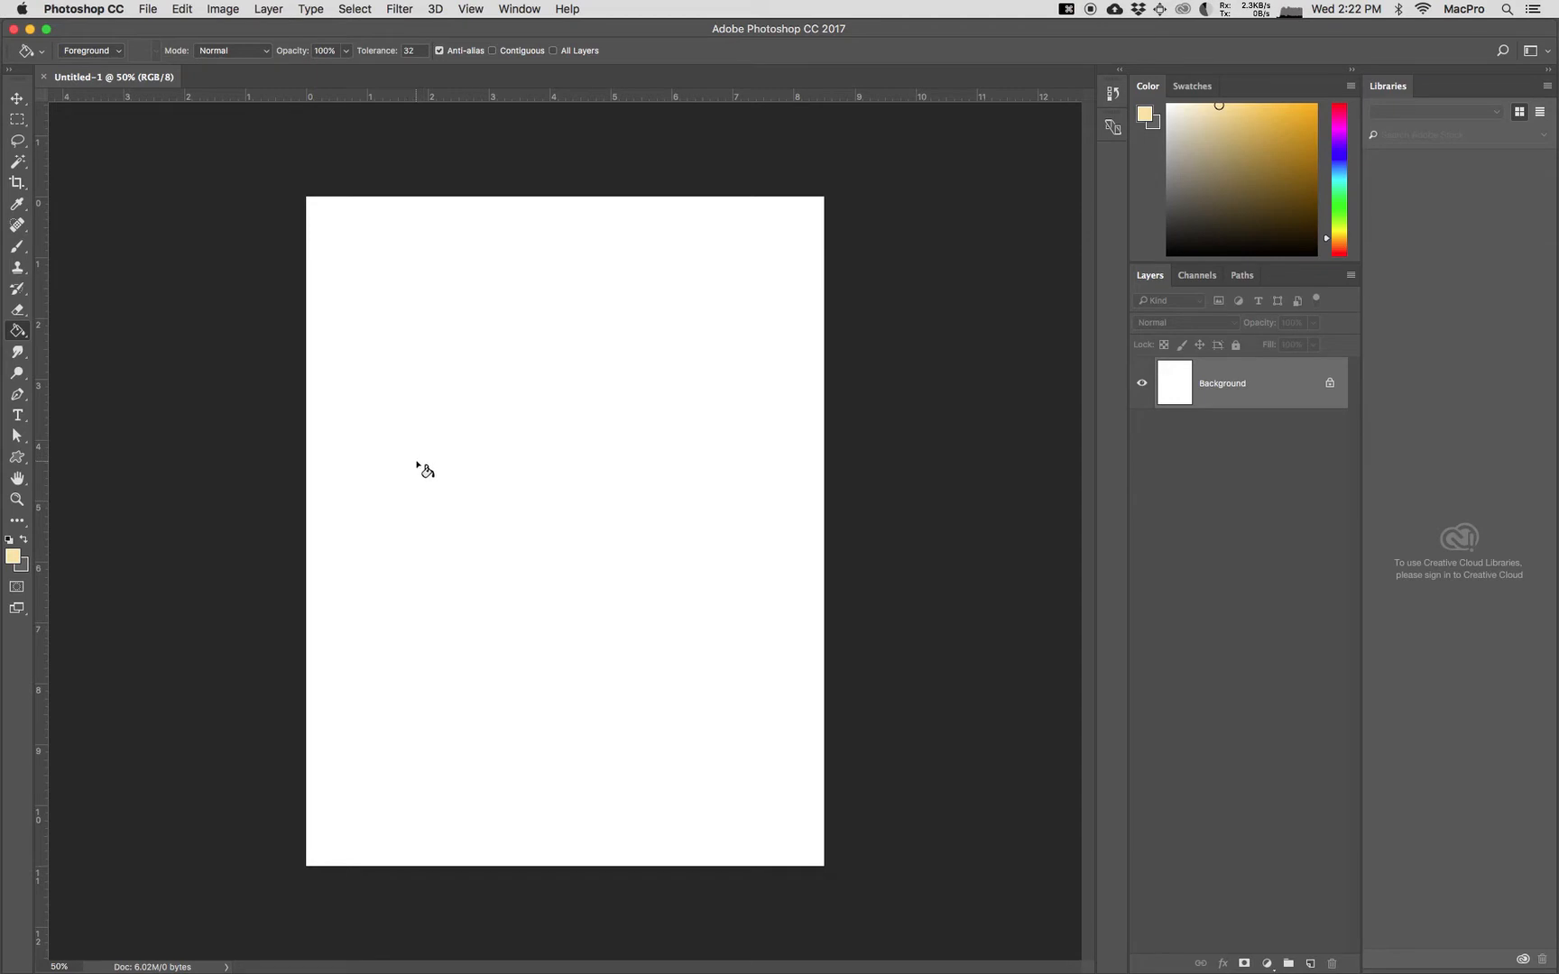
Step: Place the desktop images d1.jpeg, d2.jpeg, d3.jpeg and d4.jpeg into the new document as separate layers
mouse_move(18, 970)
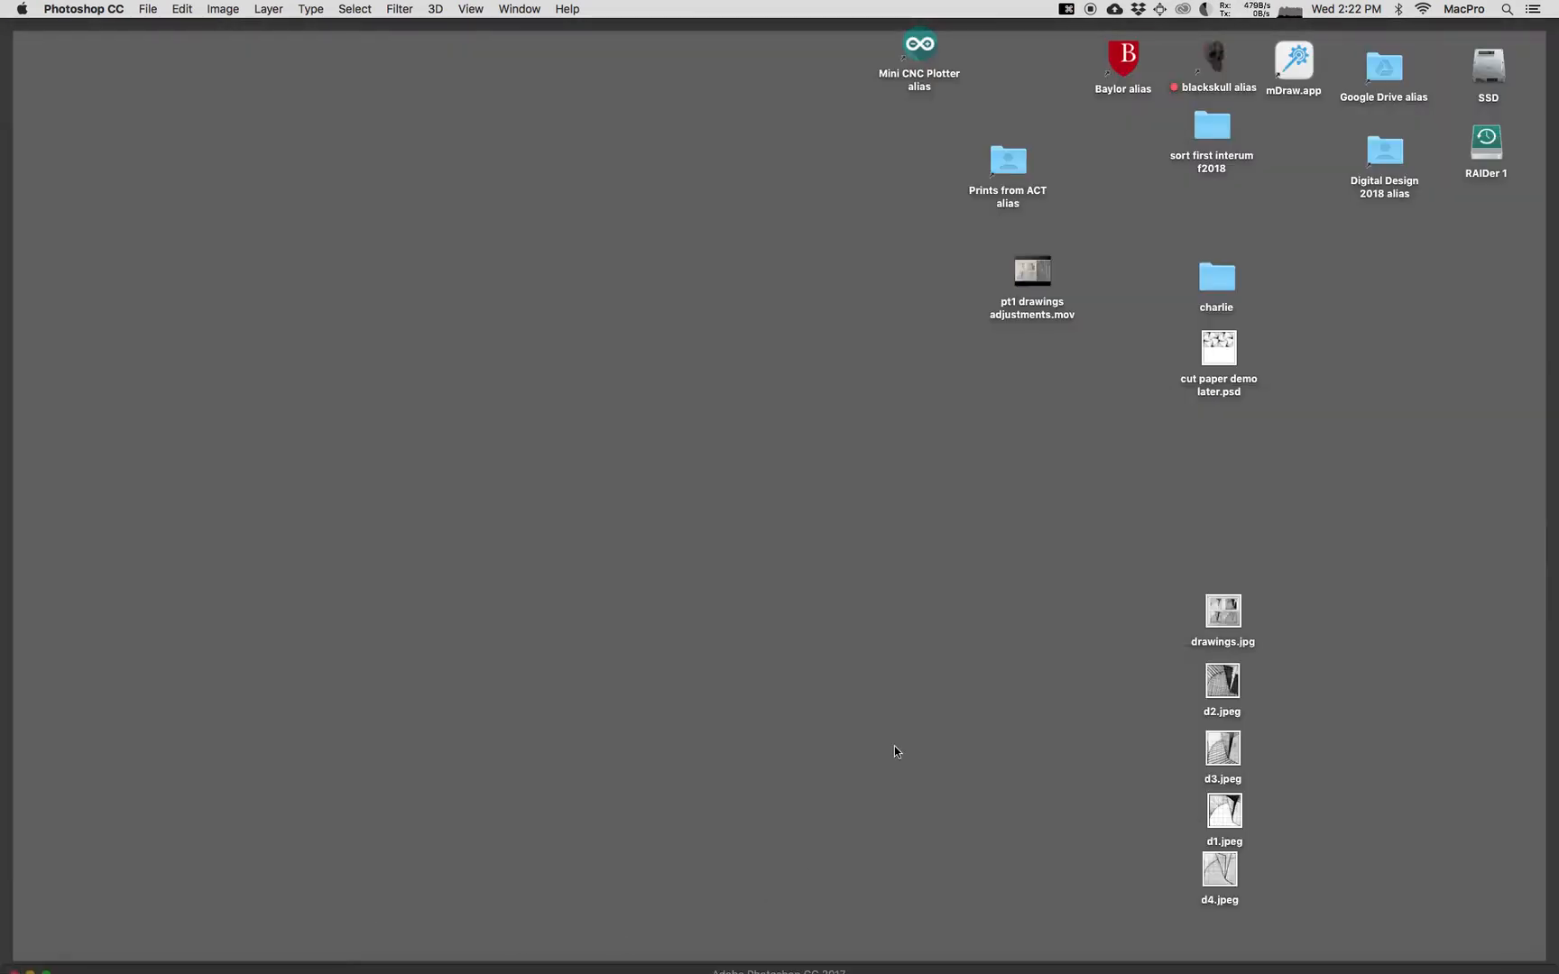
drag(1167, 681, 1227, 884)
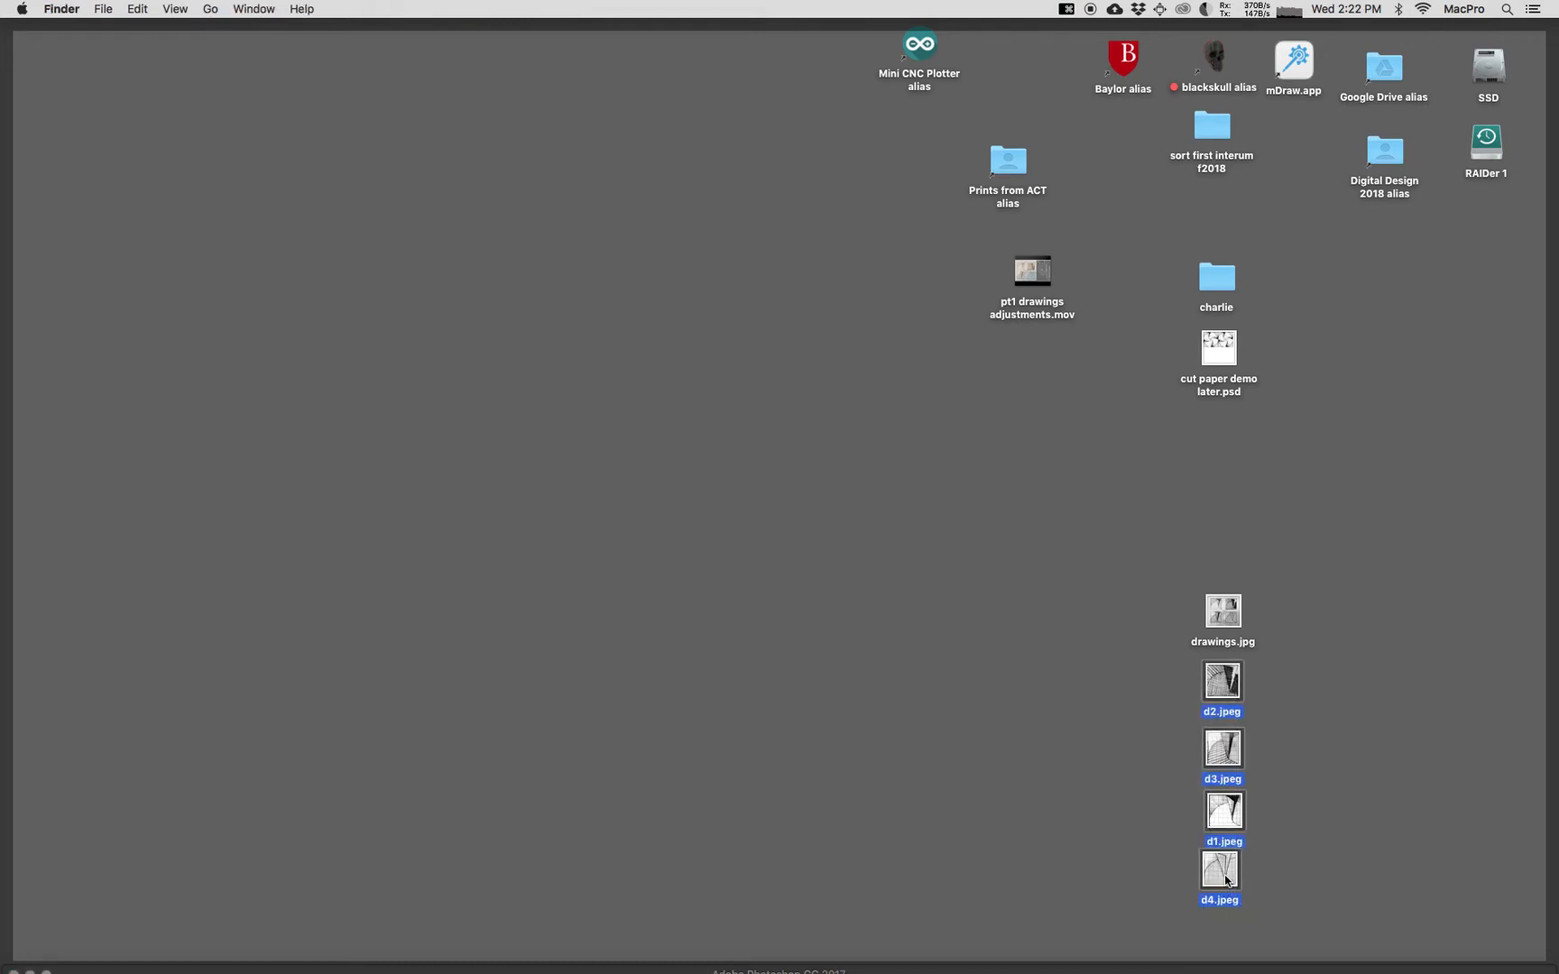
drag(1226, 880, 485, 733)
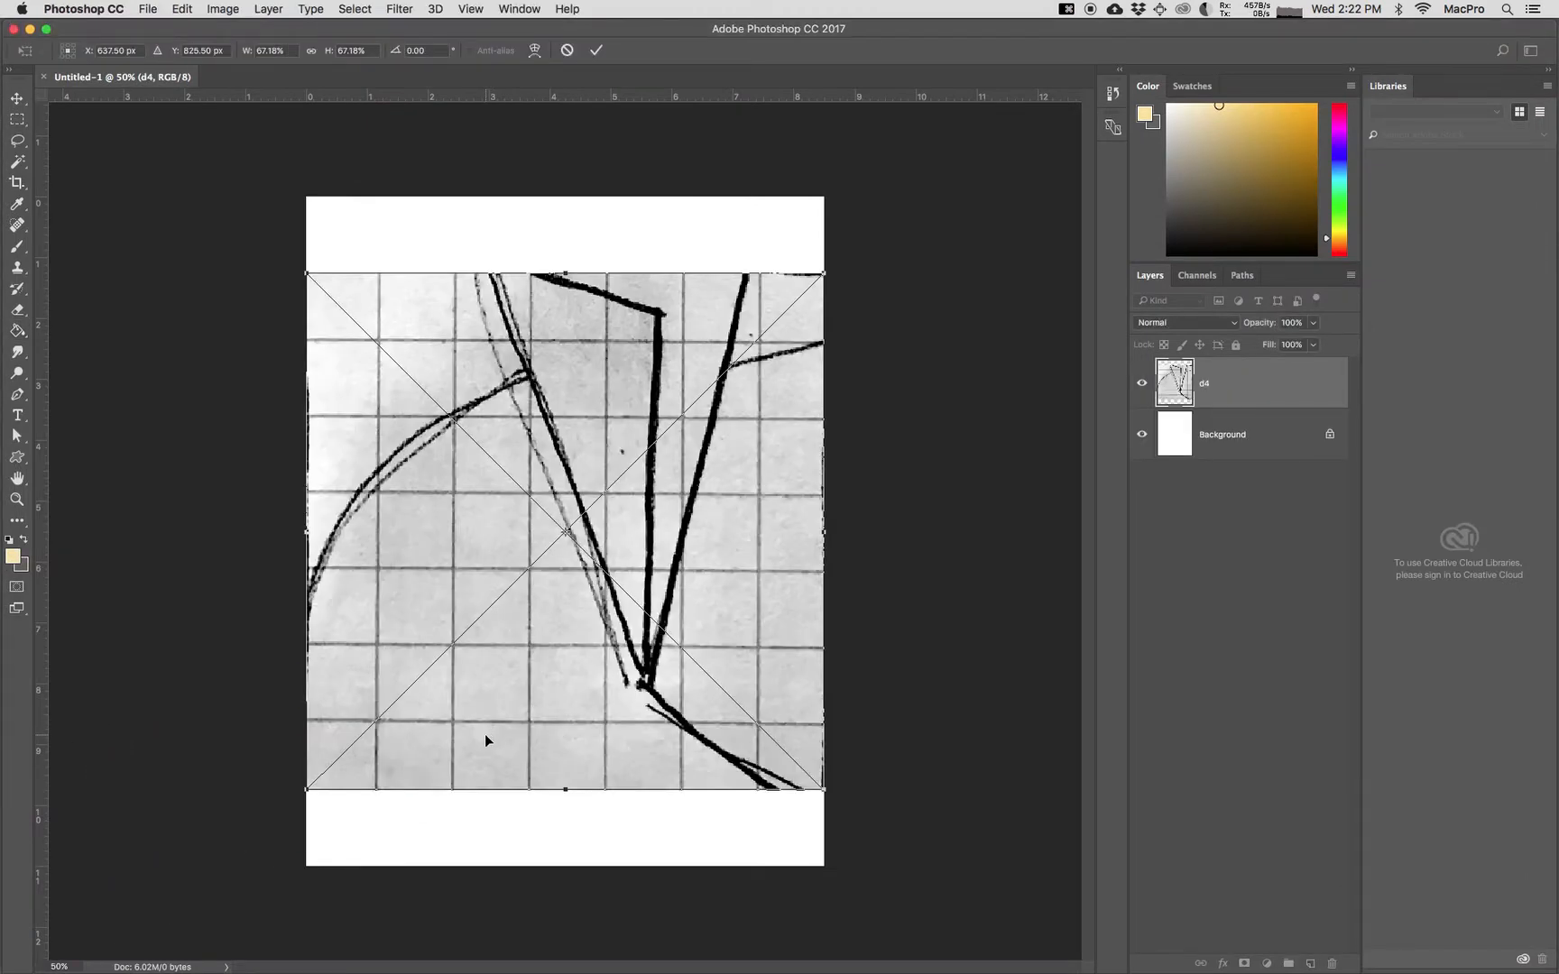
key(Return)
key(Return)
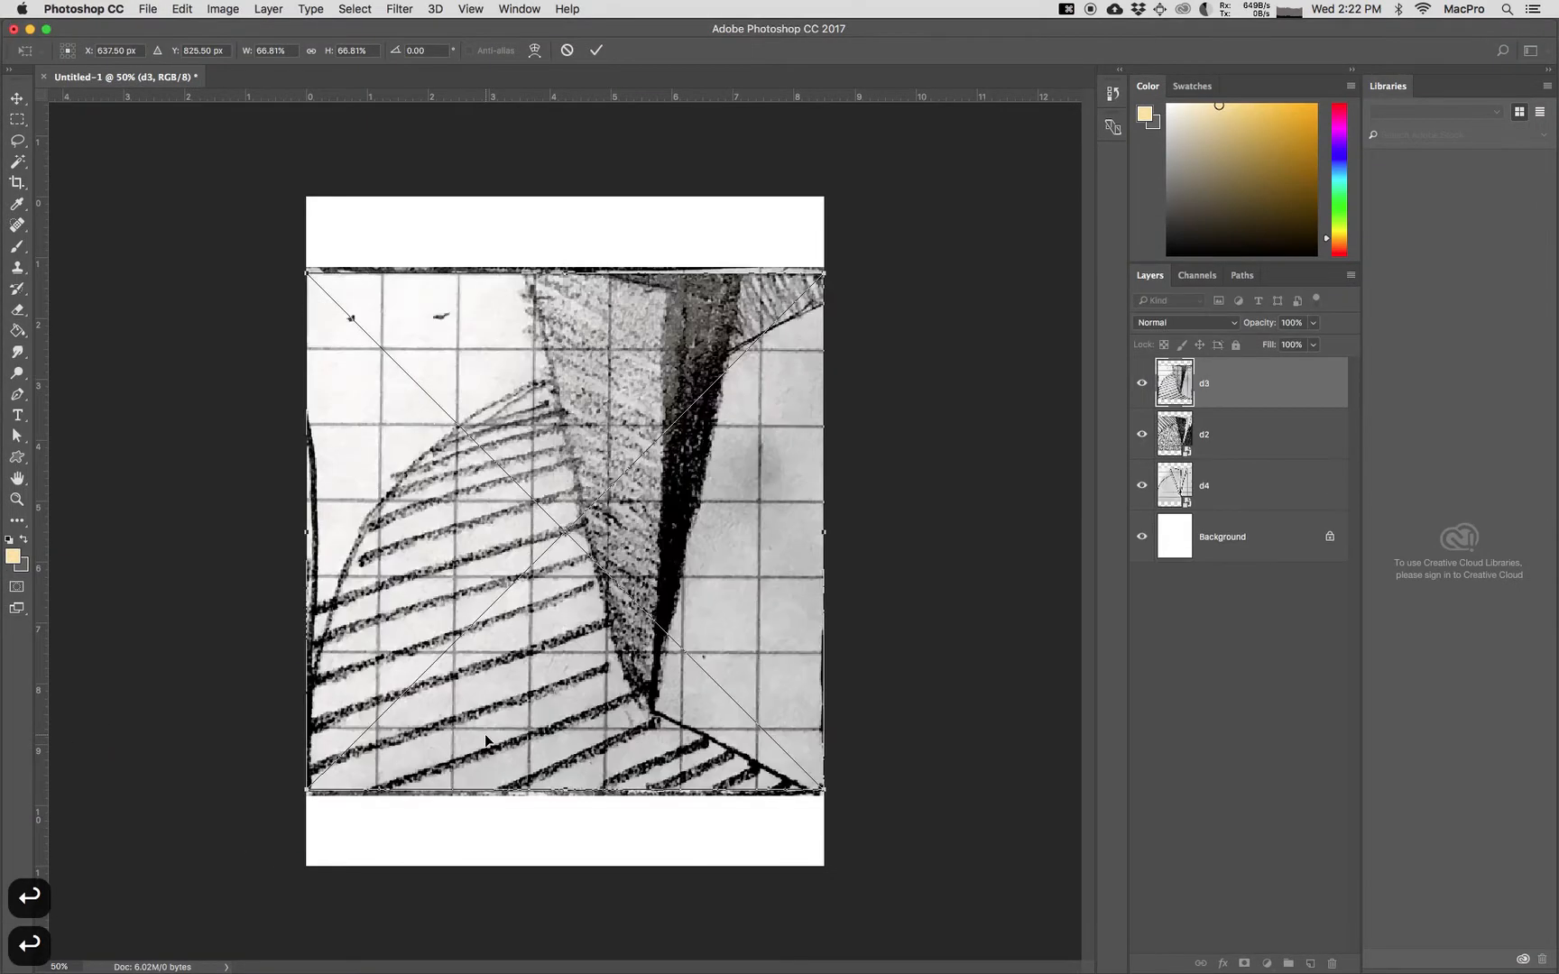
key(Return)
key(Return)
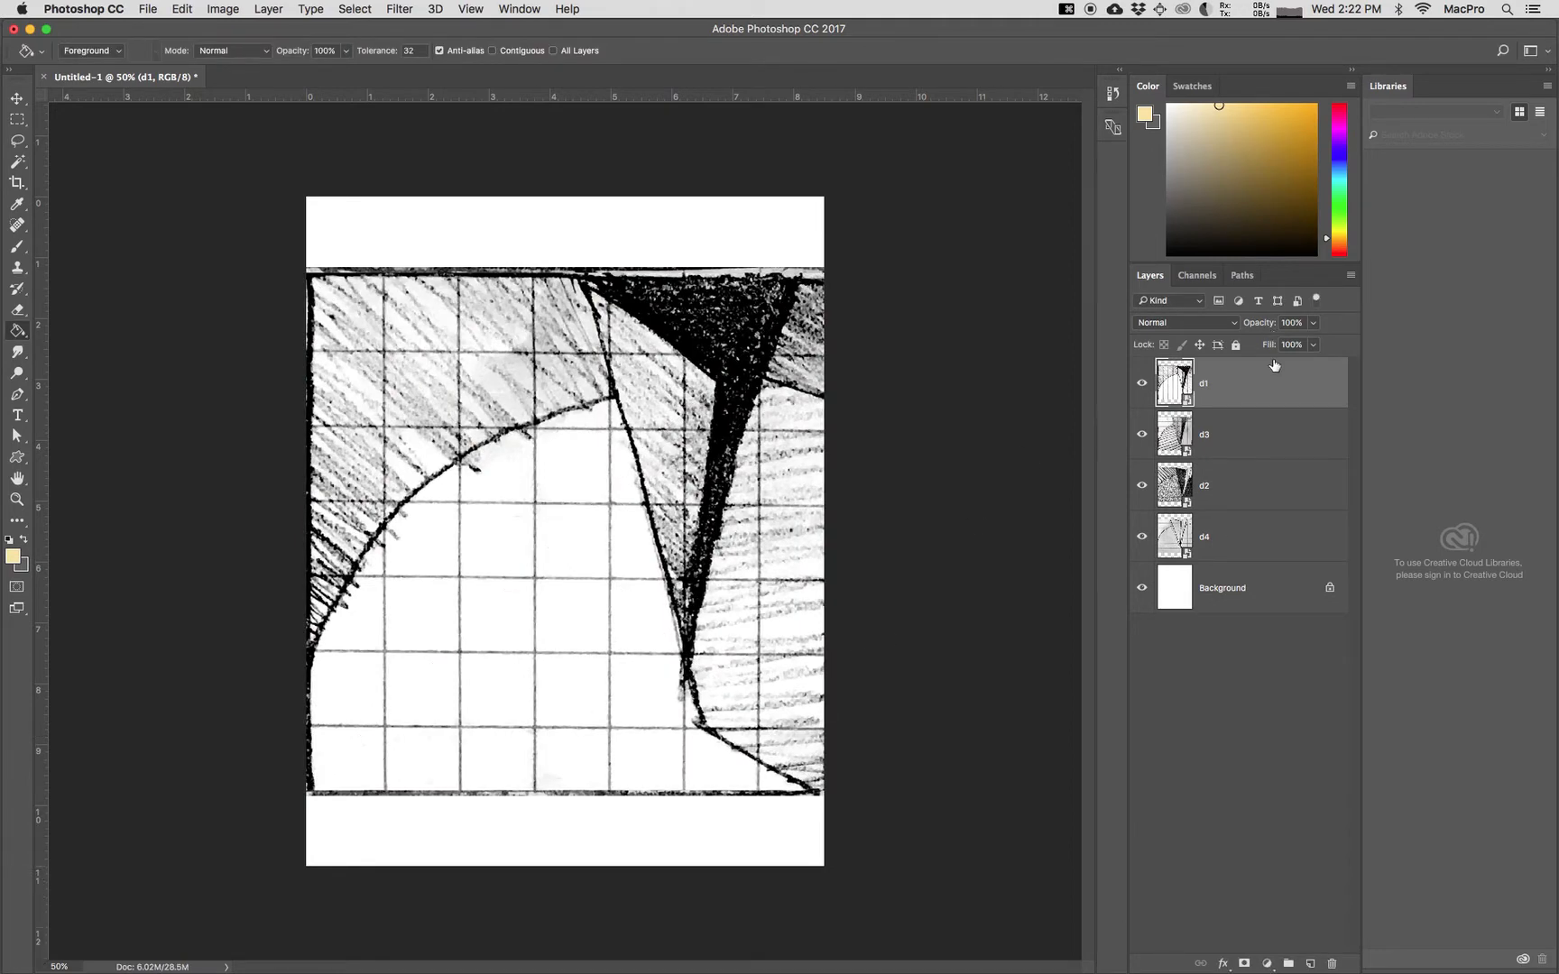
Step: Scale layers d1 to d4 together to about 1.87 x 1.91 in and move them near the page's upper-left corner
shift+click(1253, 549)
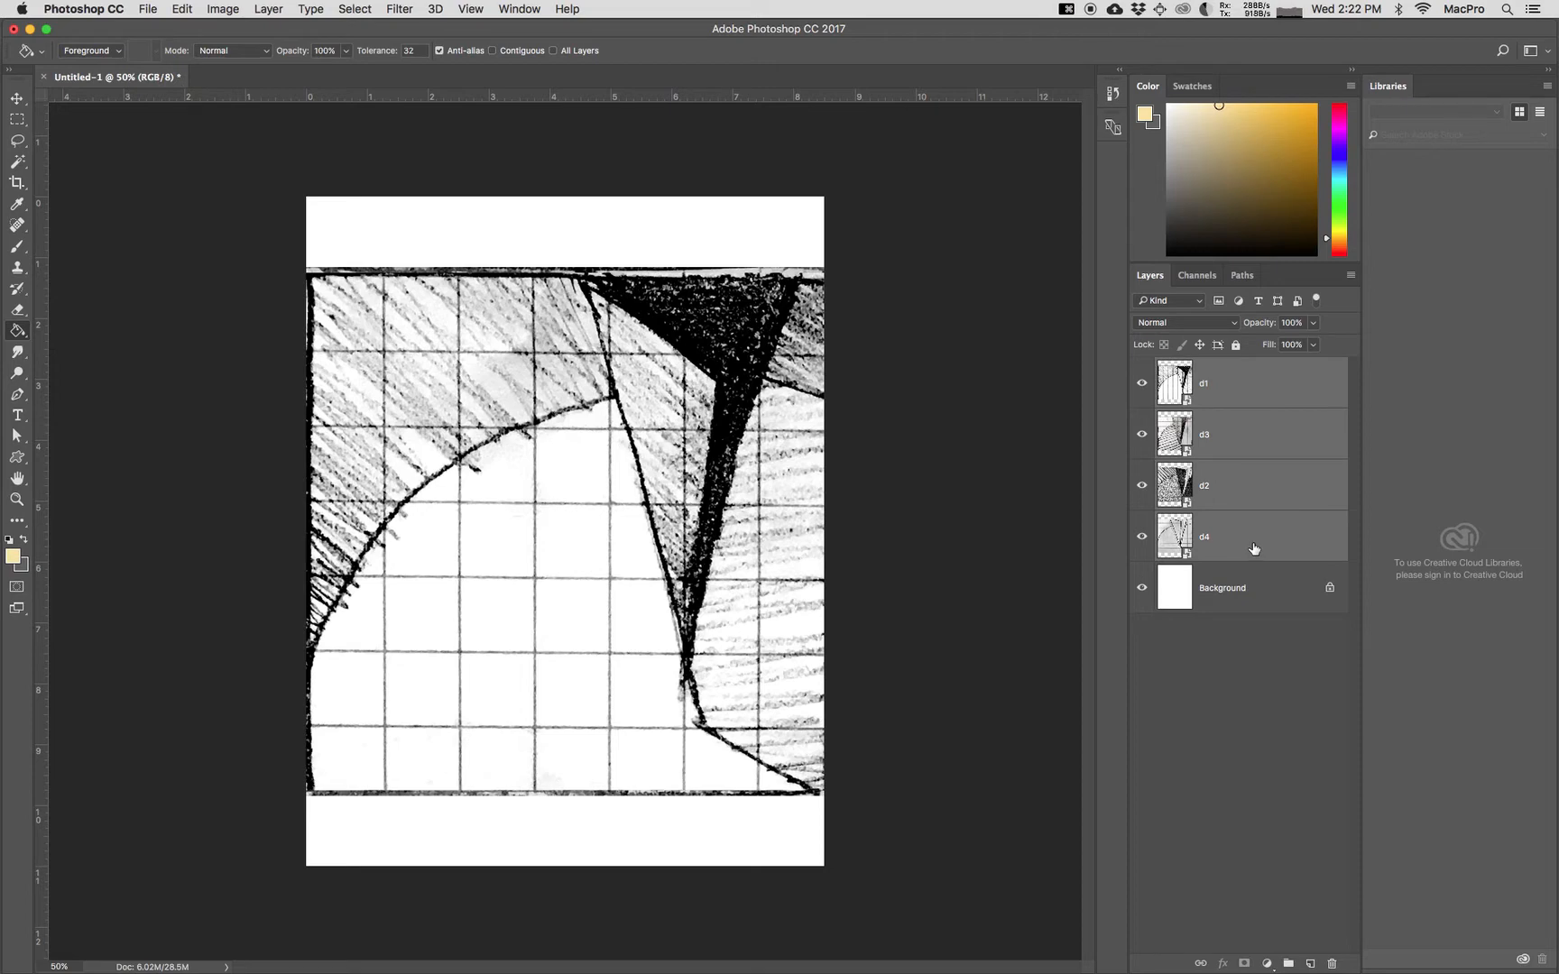
key(super+t)
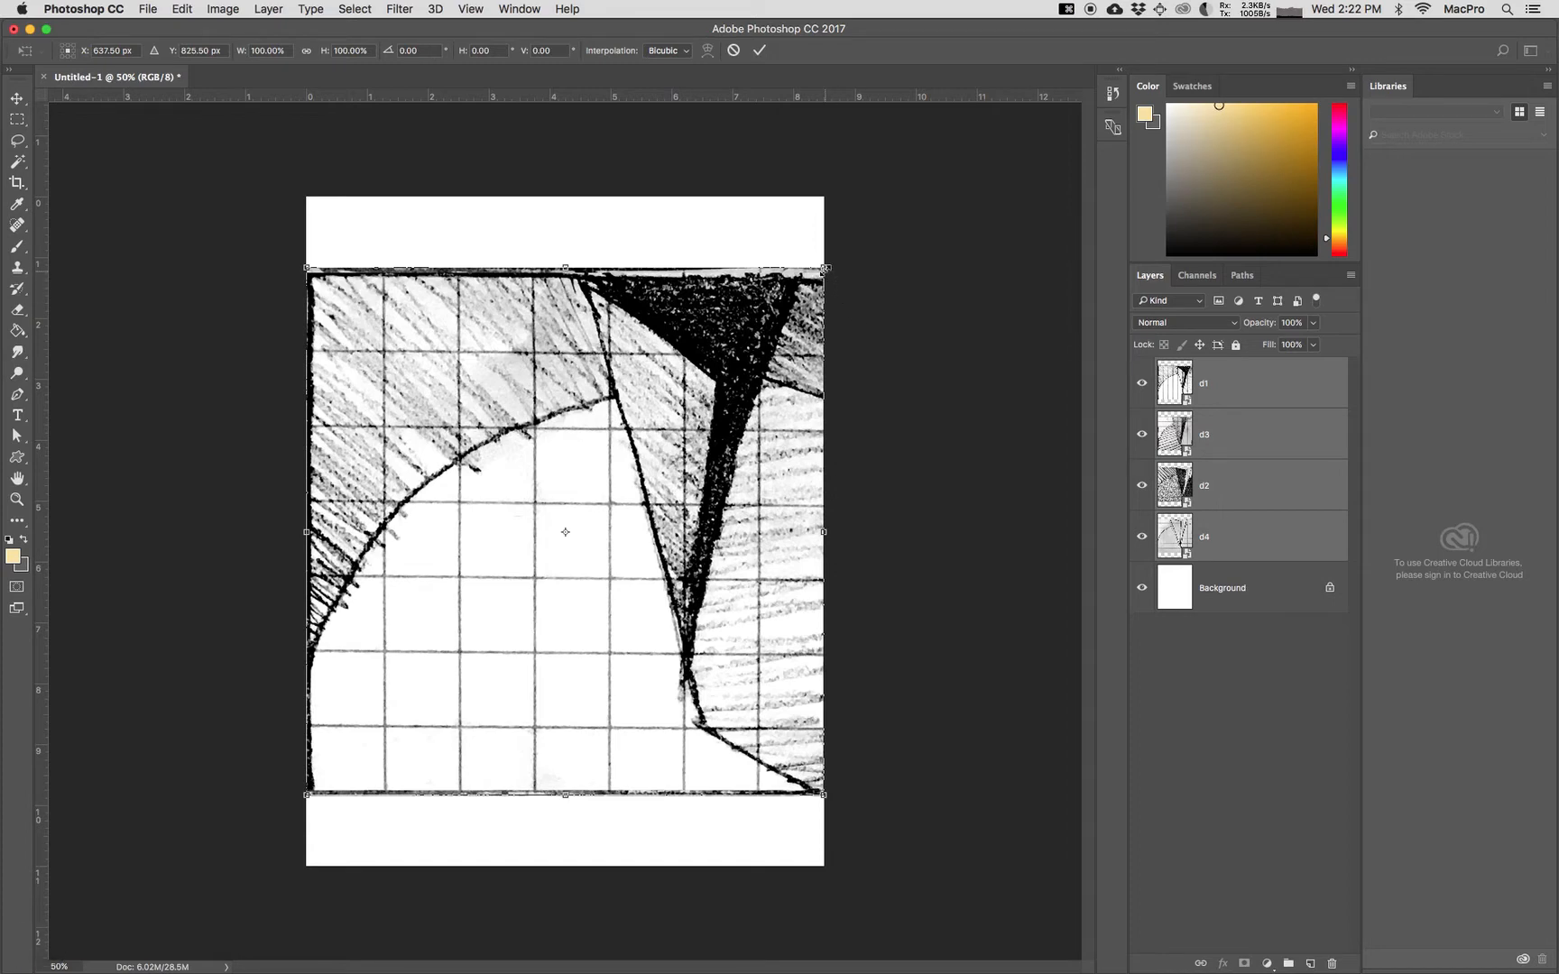
drag(821, 264, 404, 665)
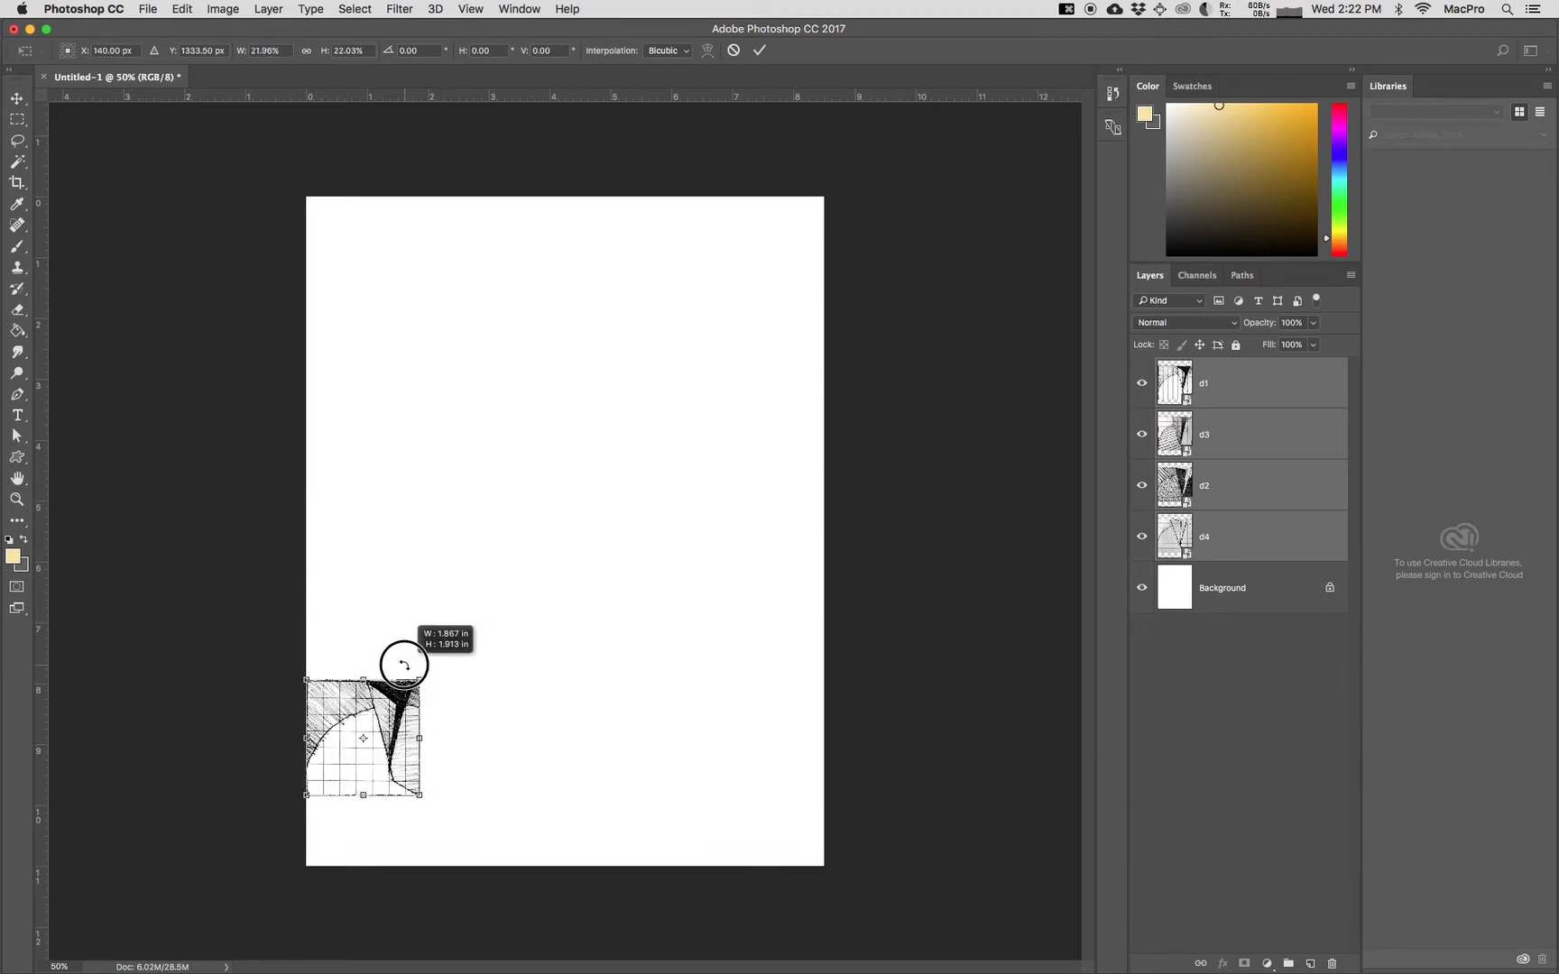
drag(403, 693, 453, 275)
key(Return)
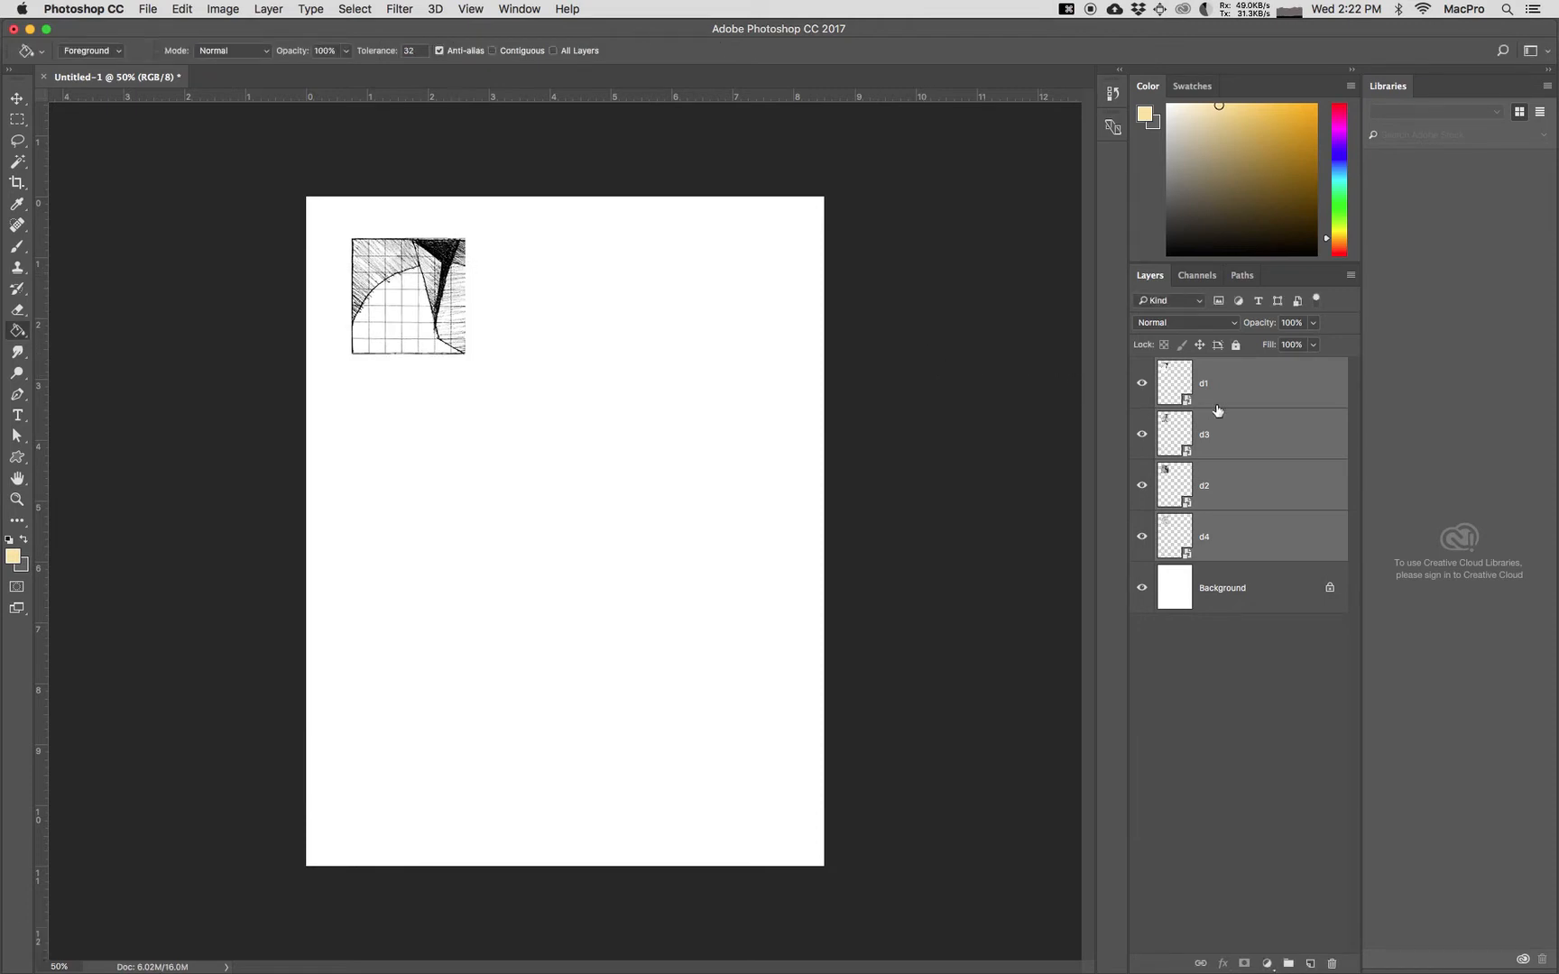
Step: Put layers d1, d3, d2 and d4 each into its own group, and collapse every group except the one holding d1
click(1252, 397)
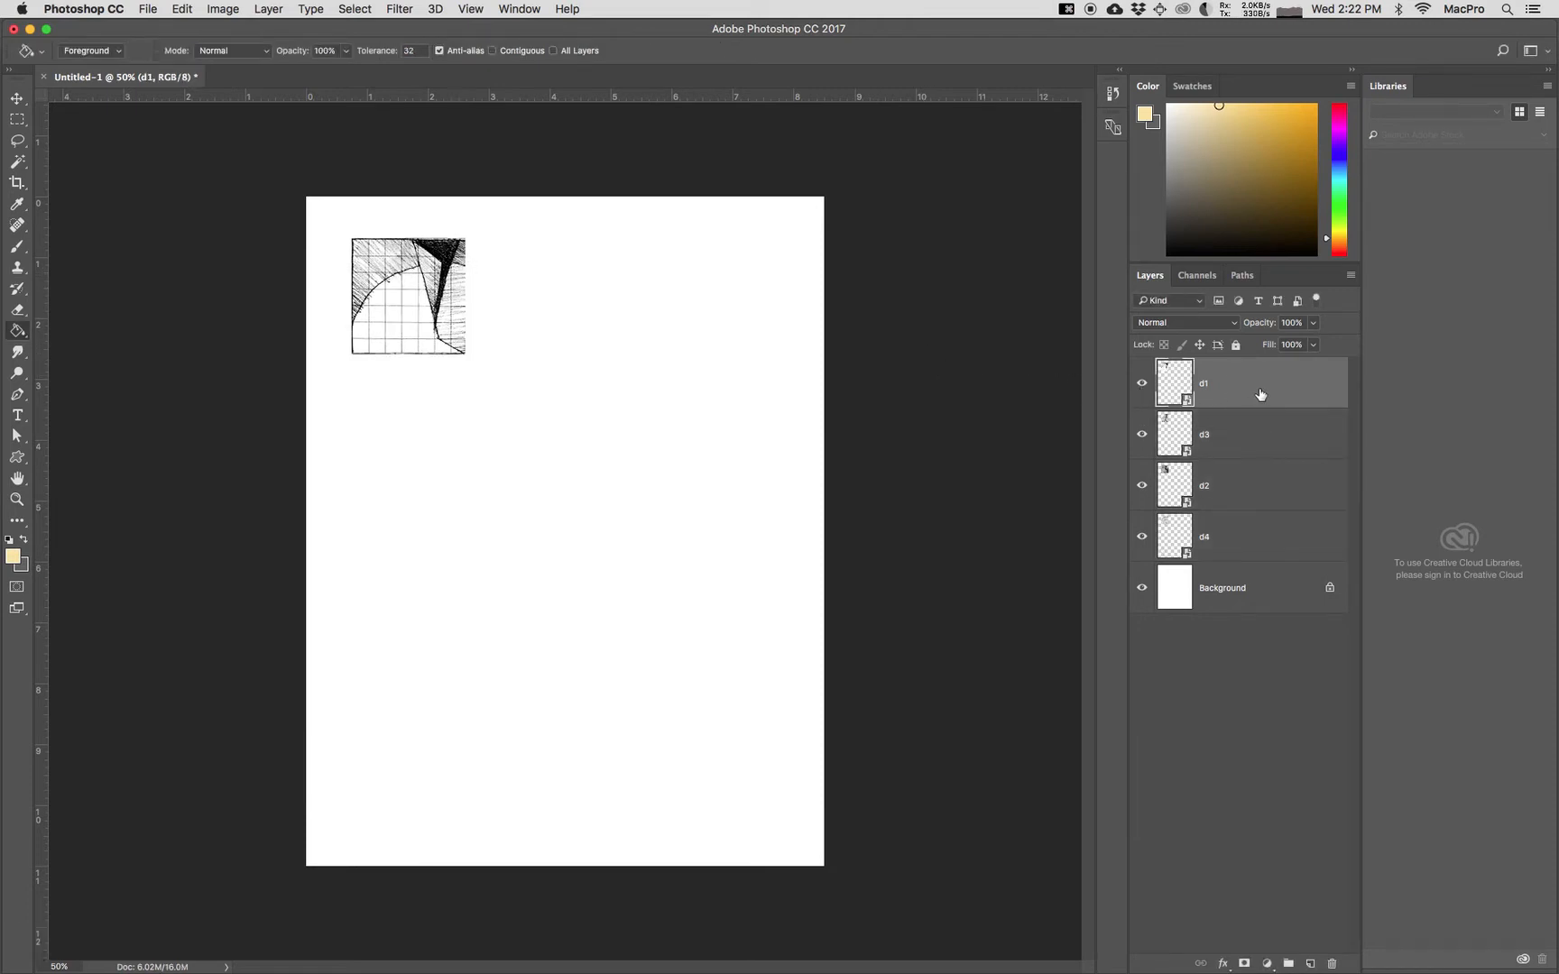
drag(1260, 395, 1291, 965)
drag(1243, 452, 1289, 964)
drag(1255, 538, 1289, 964)
drag(1272, 599, 1288, 963)
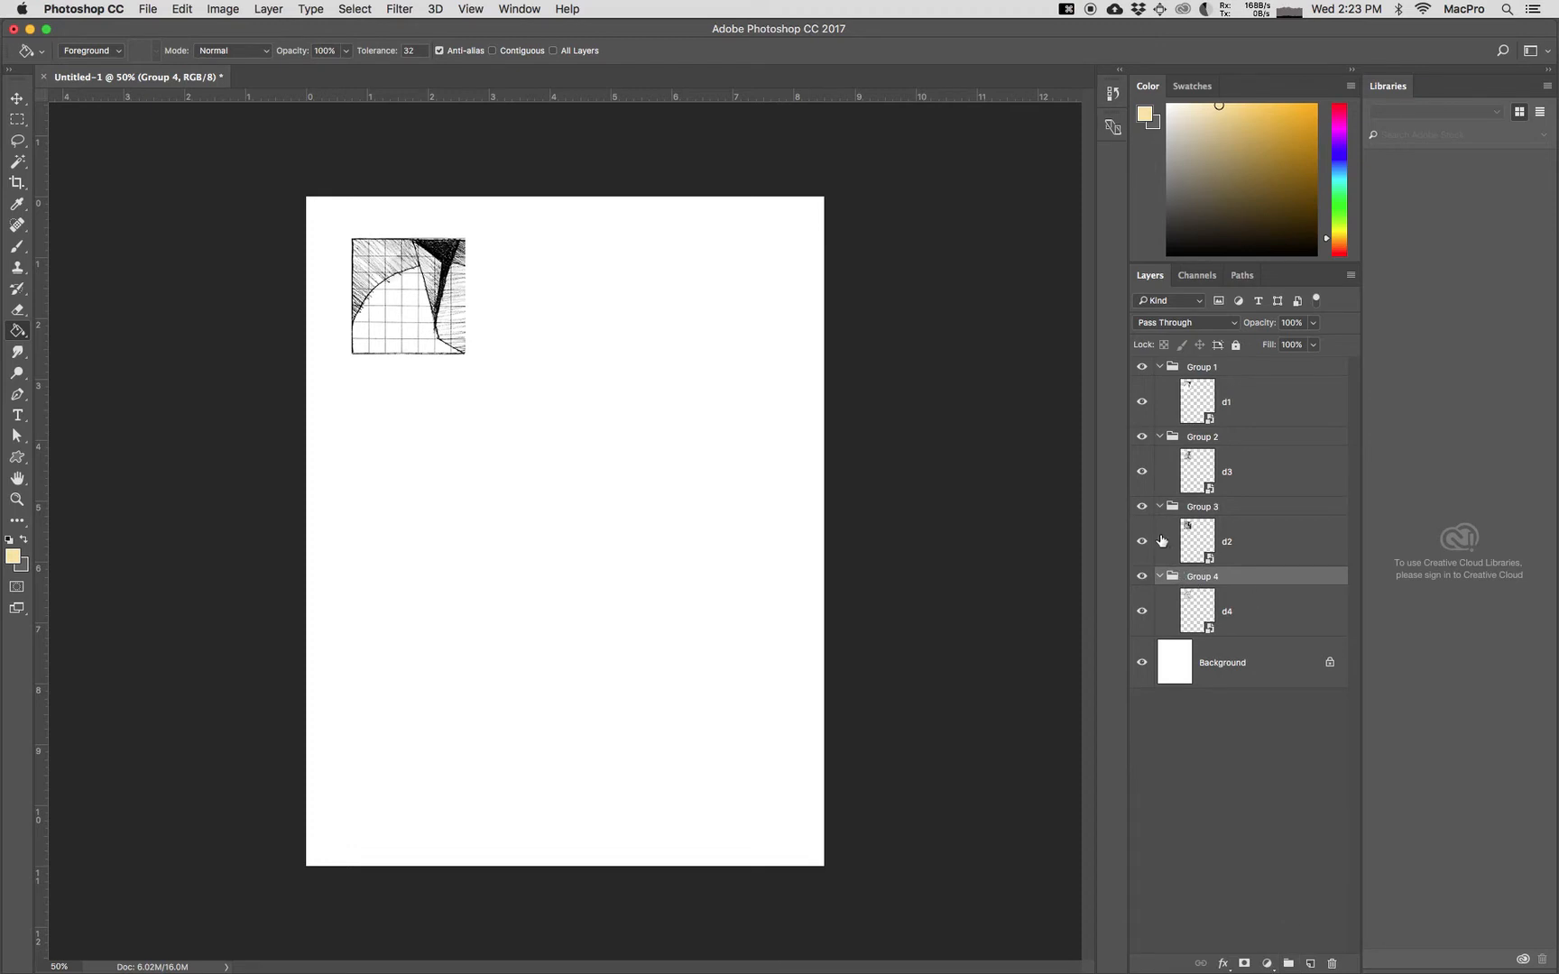
click(1160, 576)
click(1160, 507)
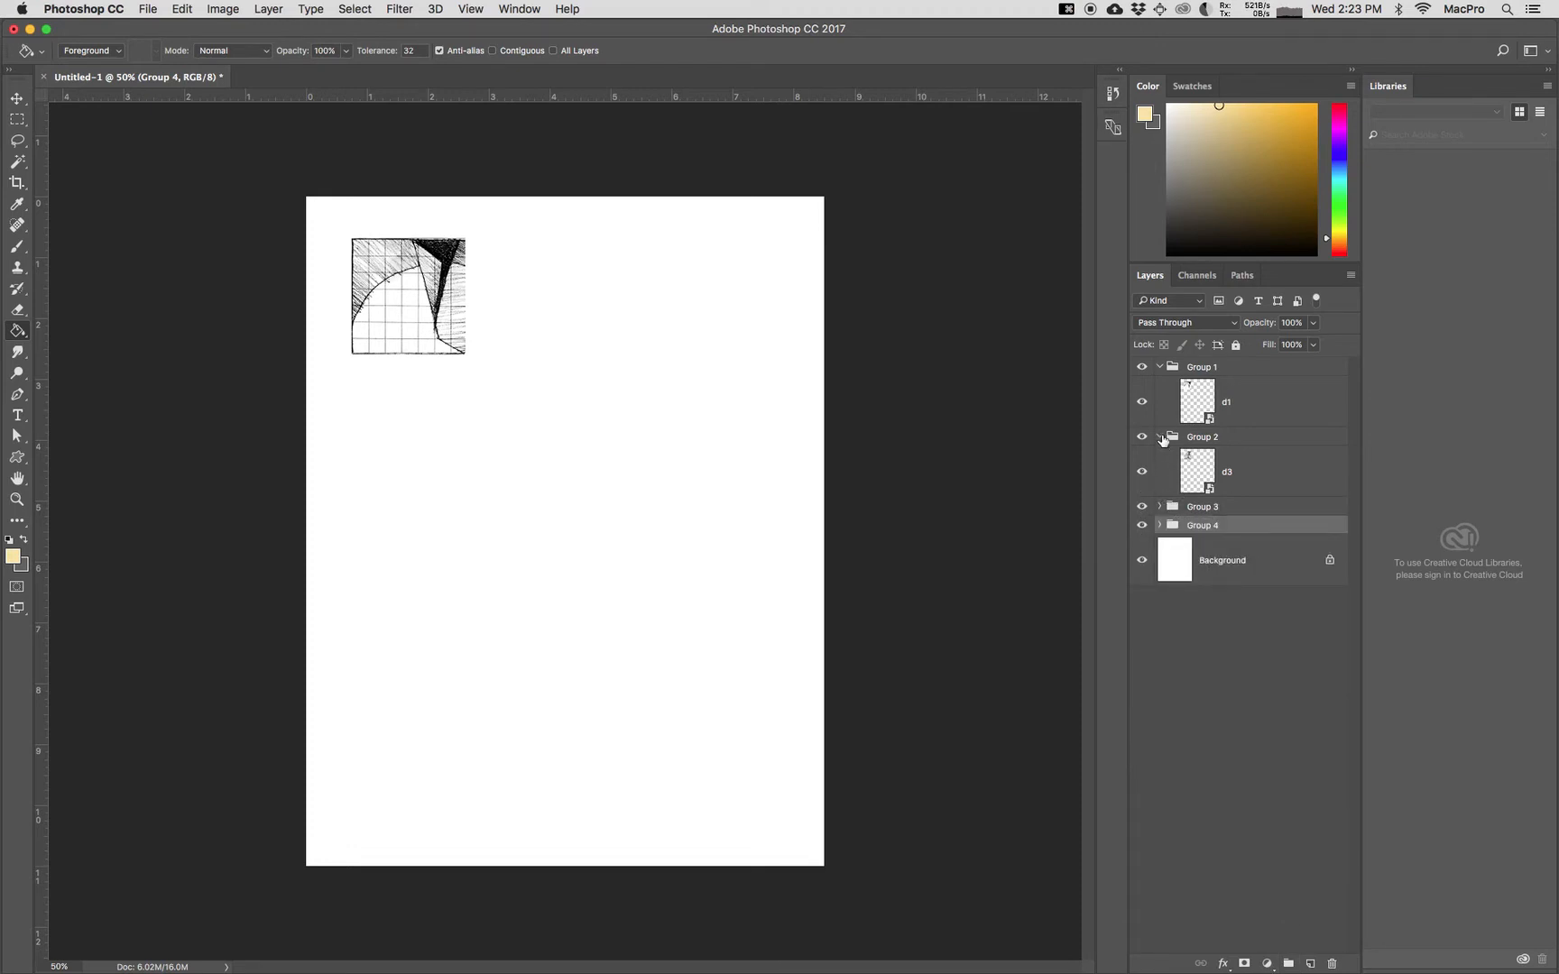
click(1161, 437)
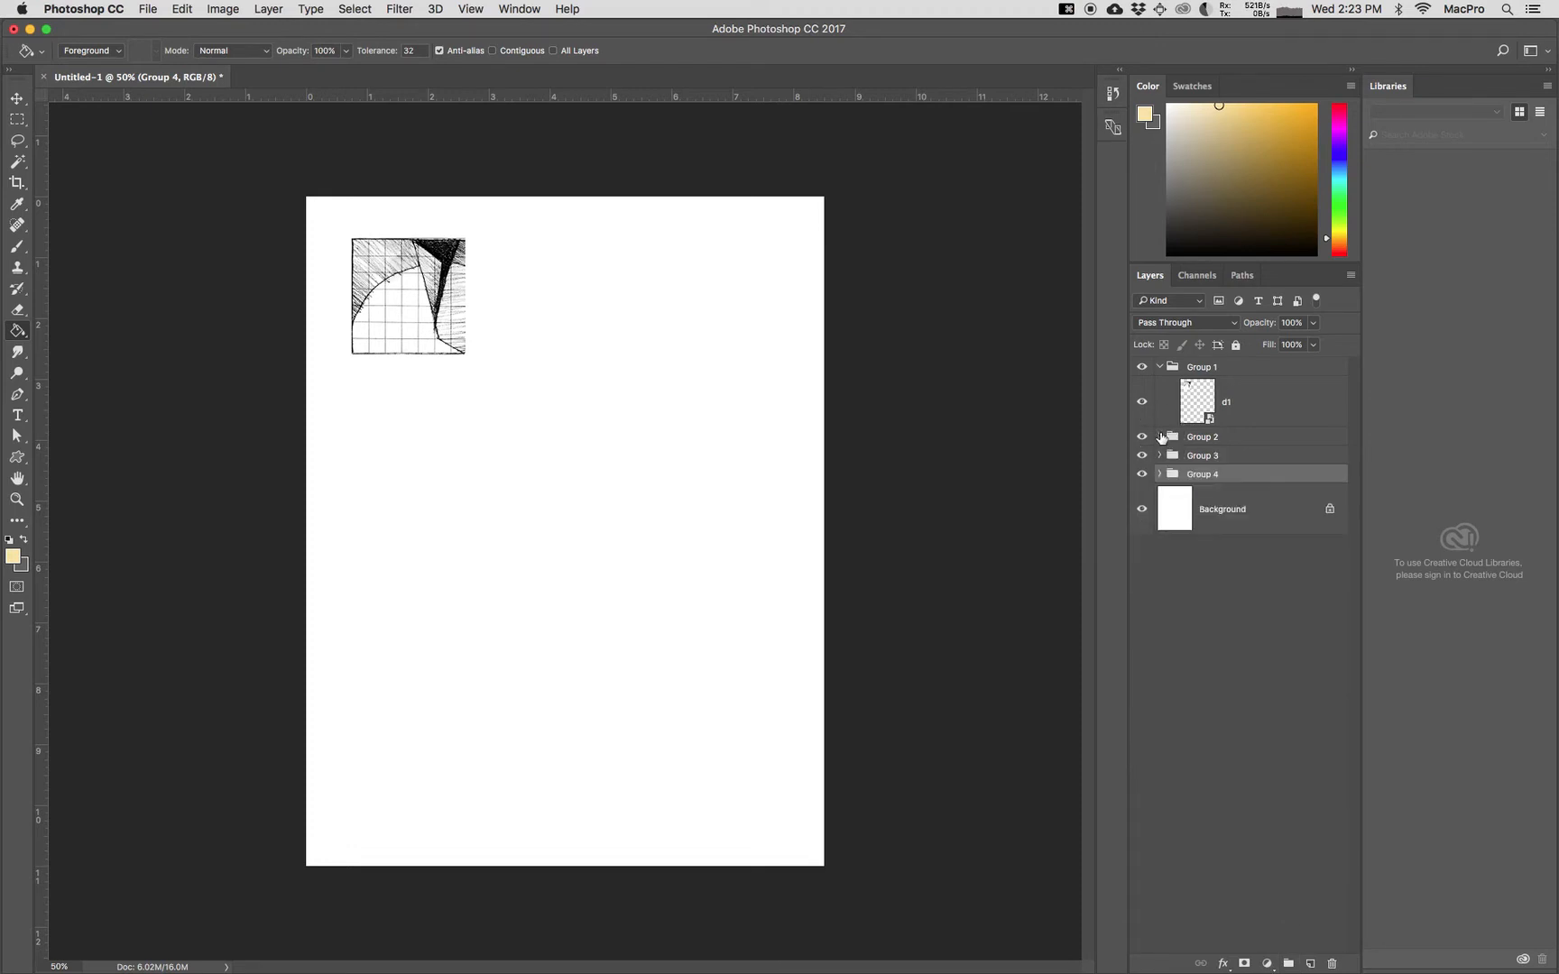
Step: Duplicate the d1 layer and place the copy directly against the right edge of the original drawing
click(1261, 406)
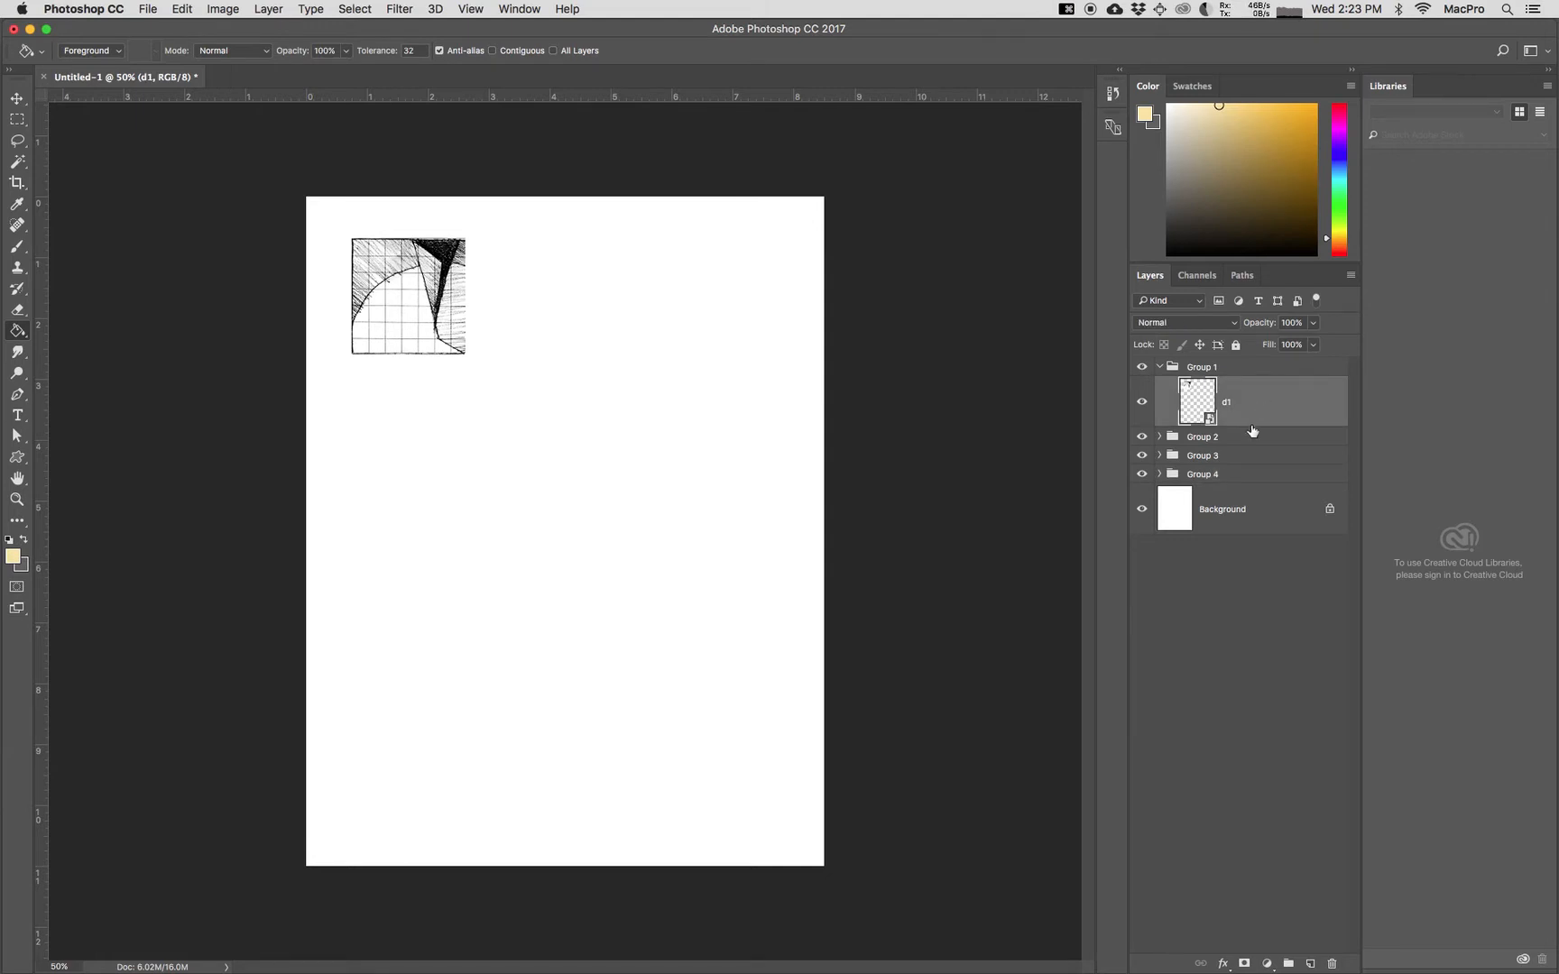
key(super+j)
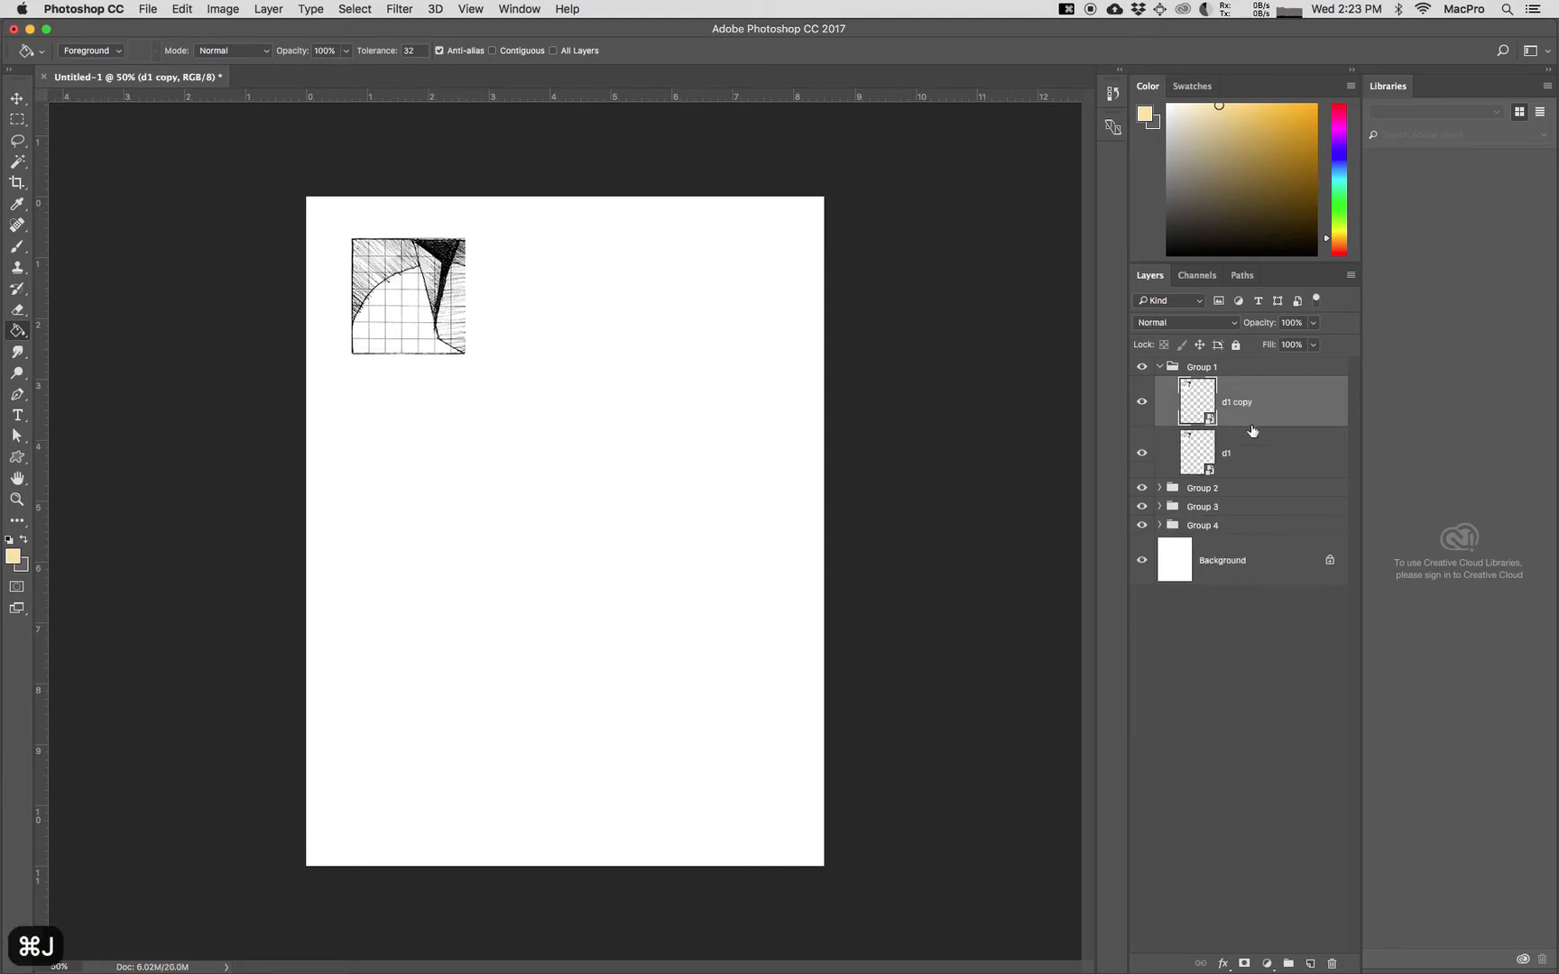
key(v)
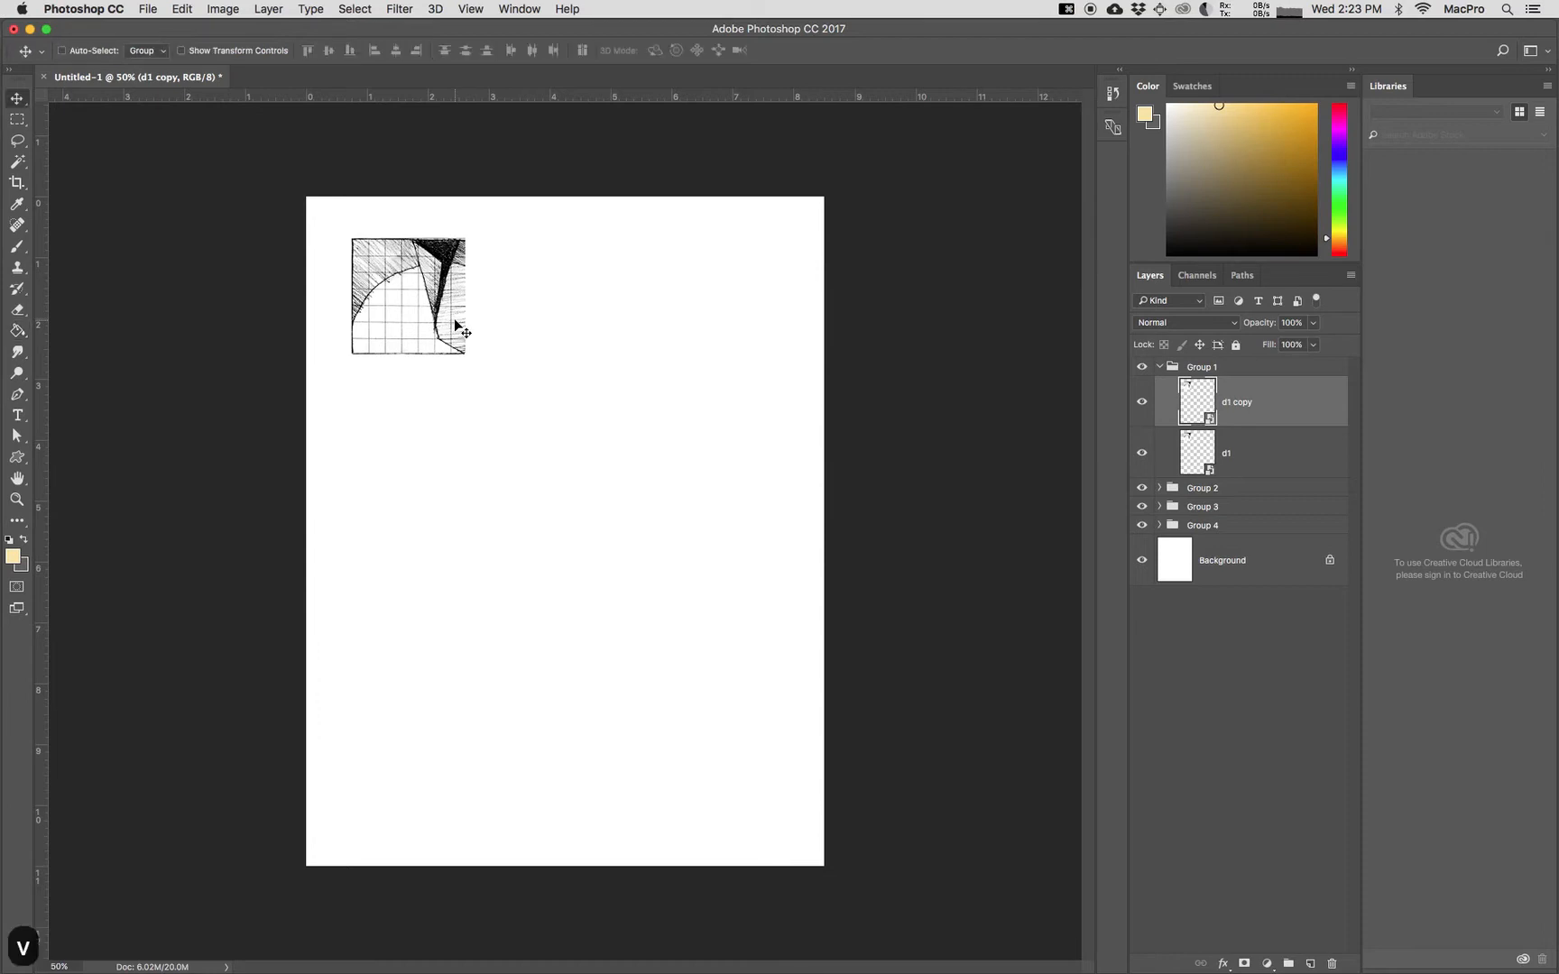
drag(451, 320, 542, 322)
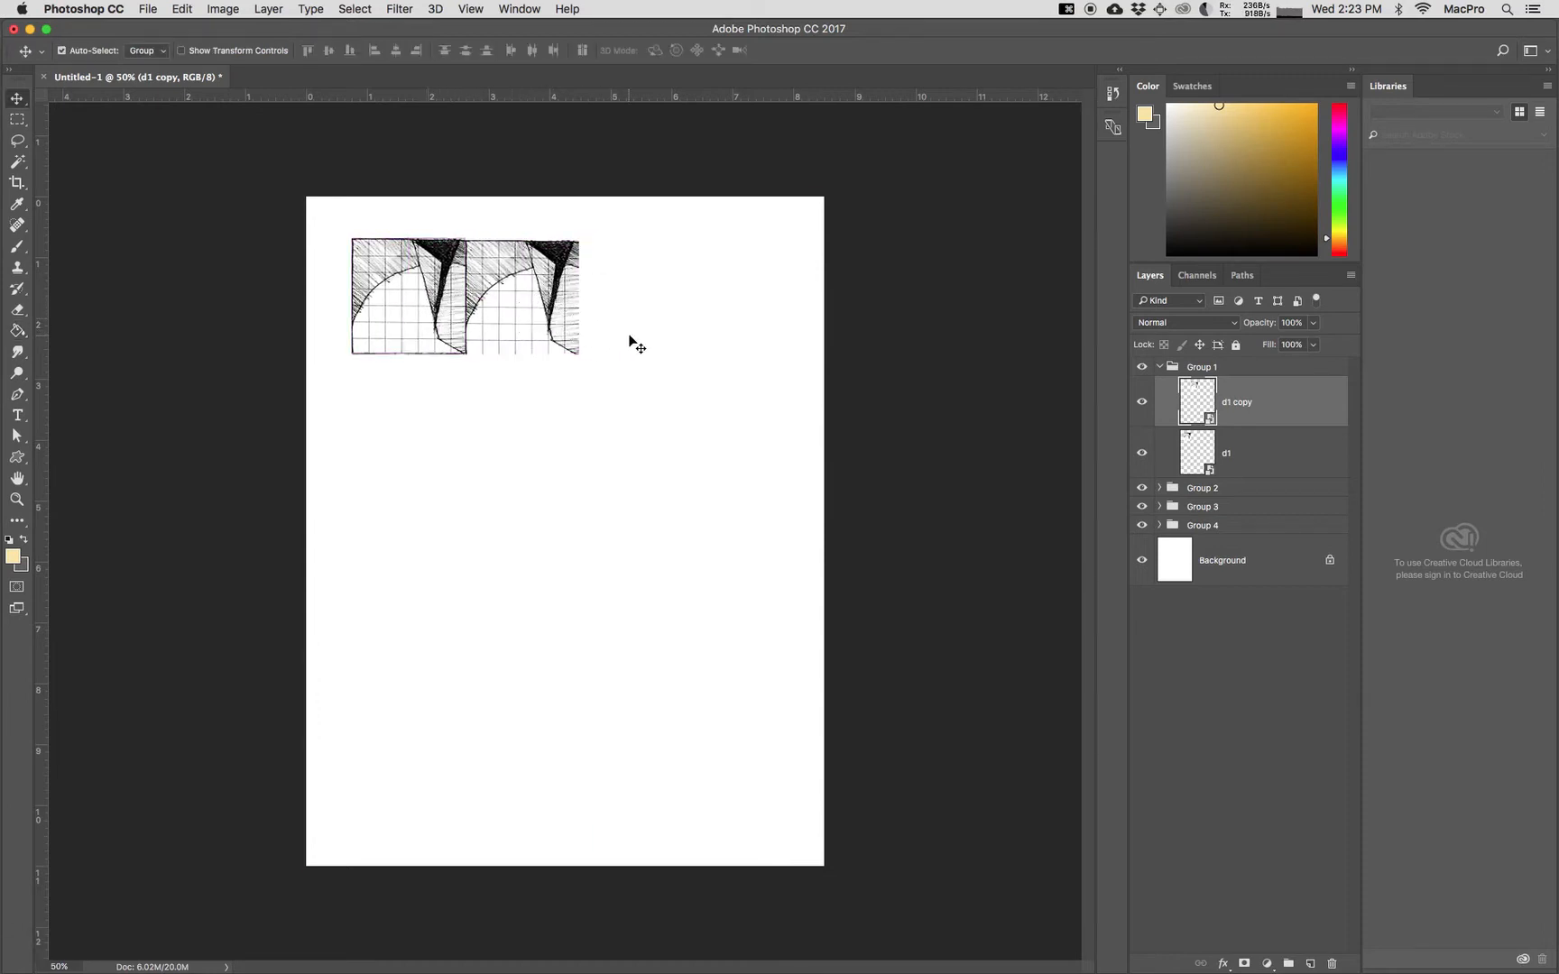
Step: Rotate the d1 copy by -90 degrees
key(super+t)
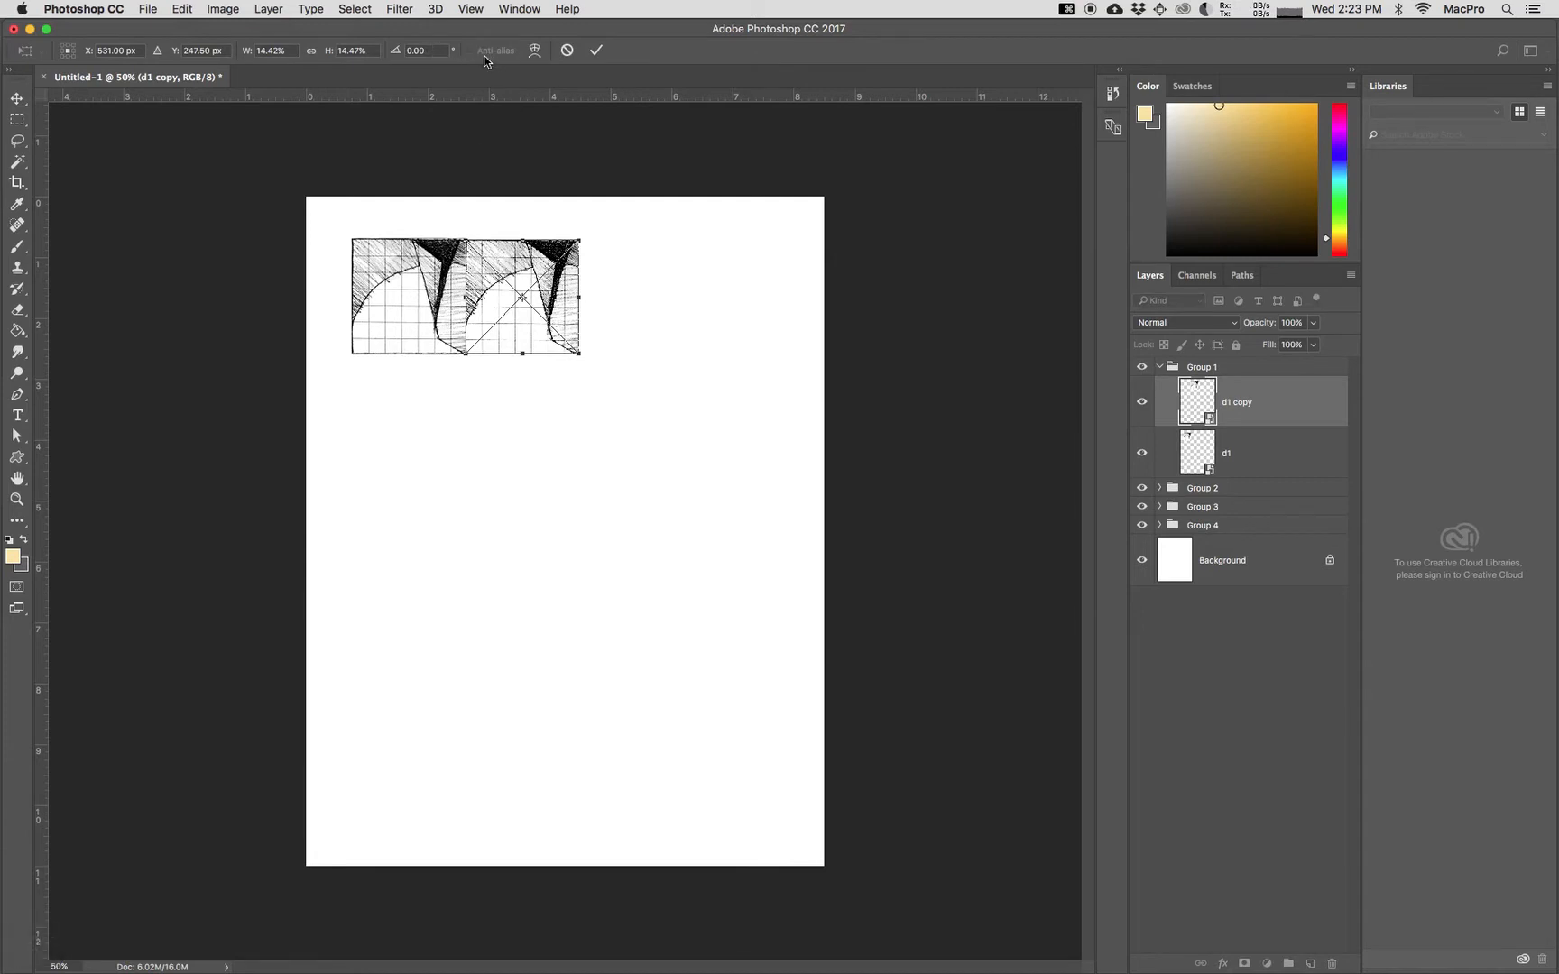
click(408, 50)
text(-90)
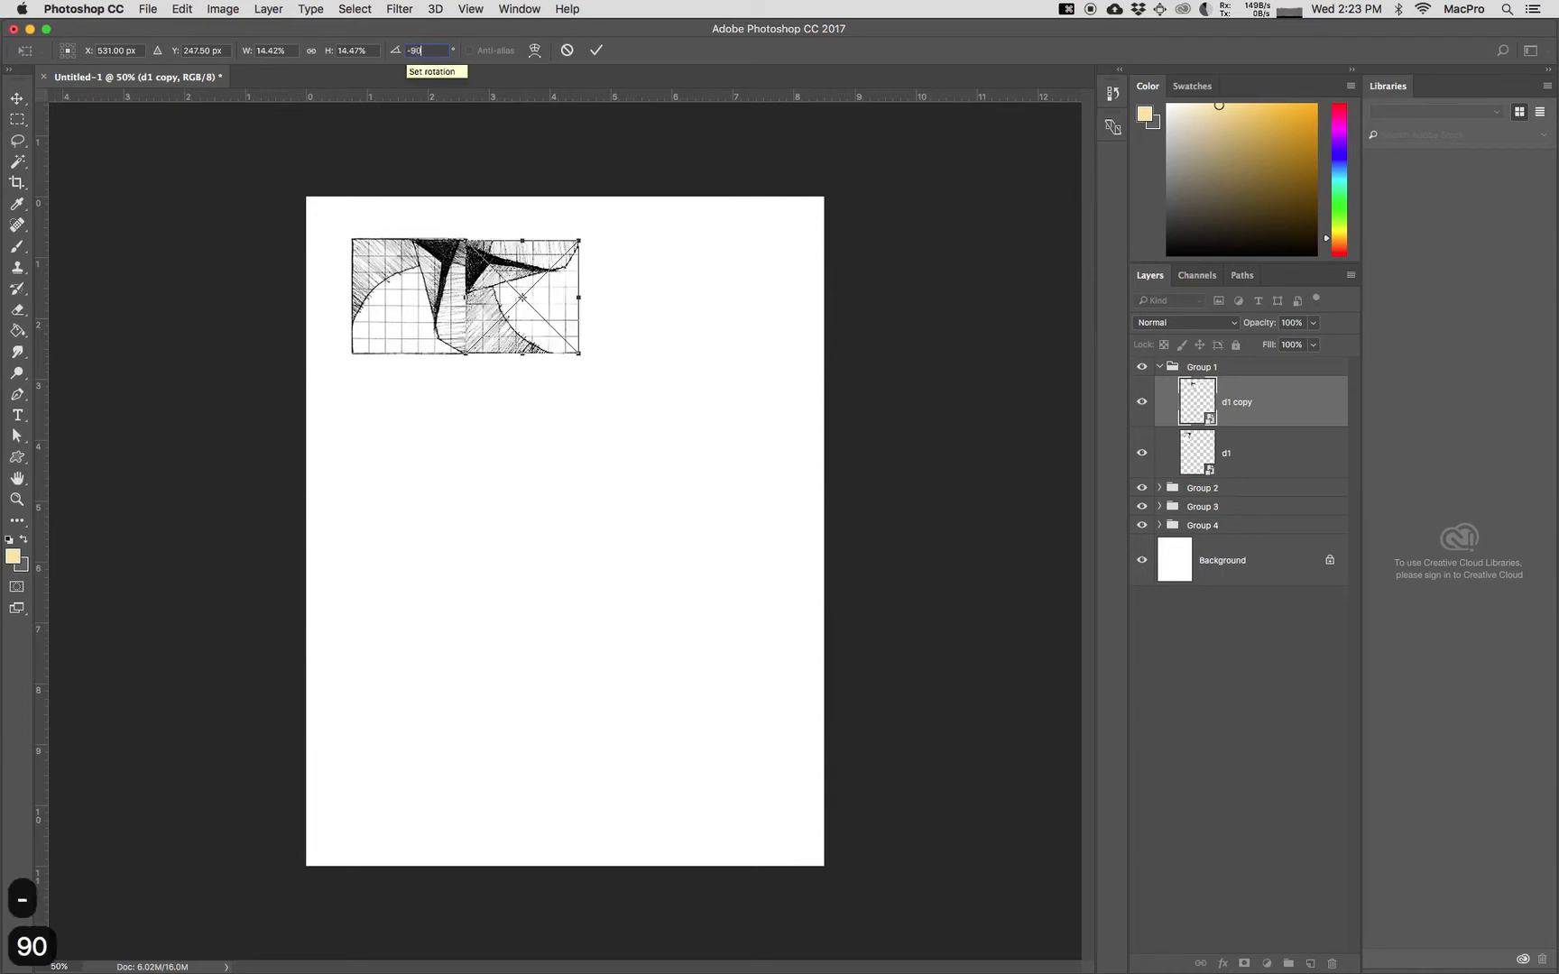
key(Return)
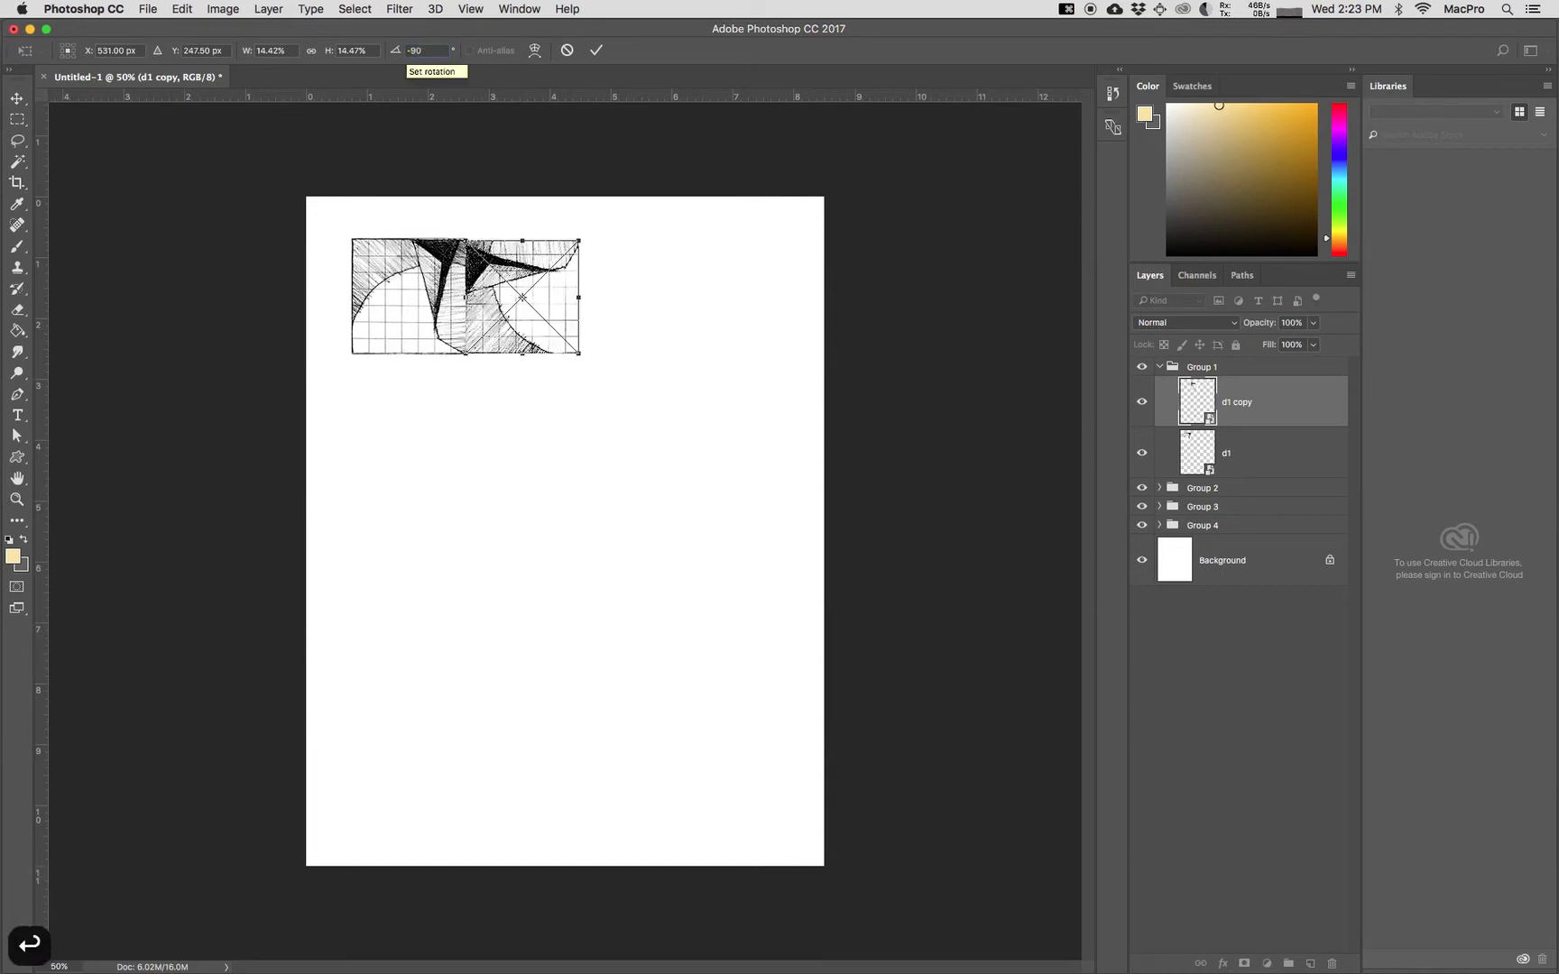
key(Return)
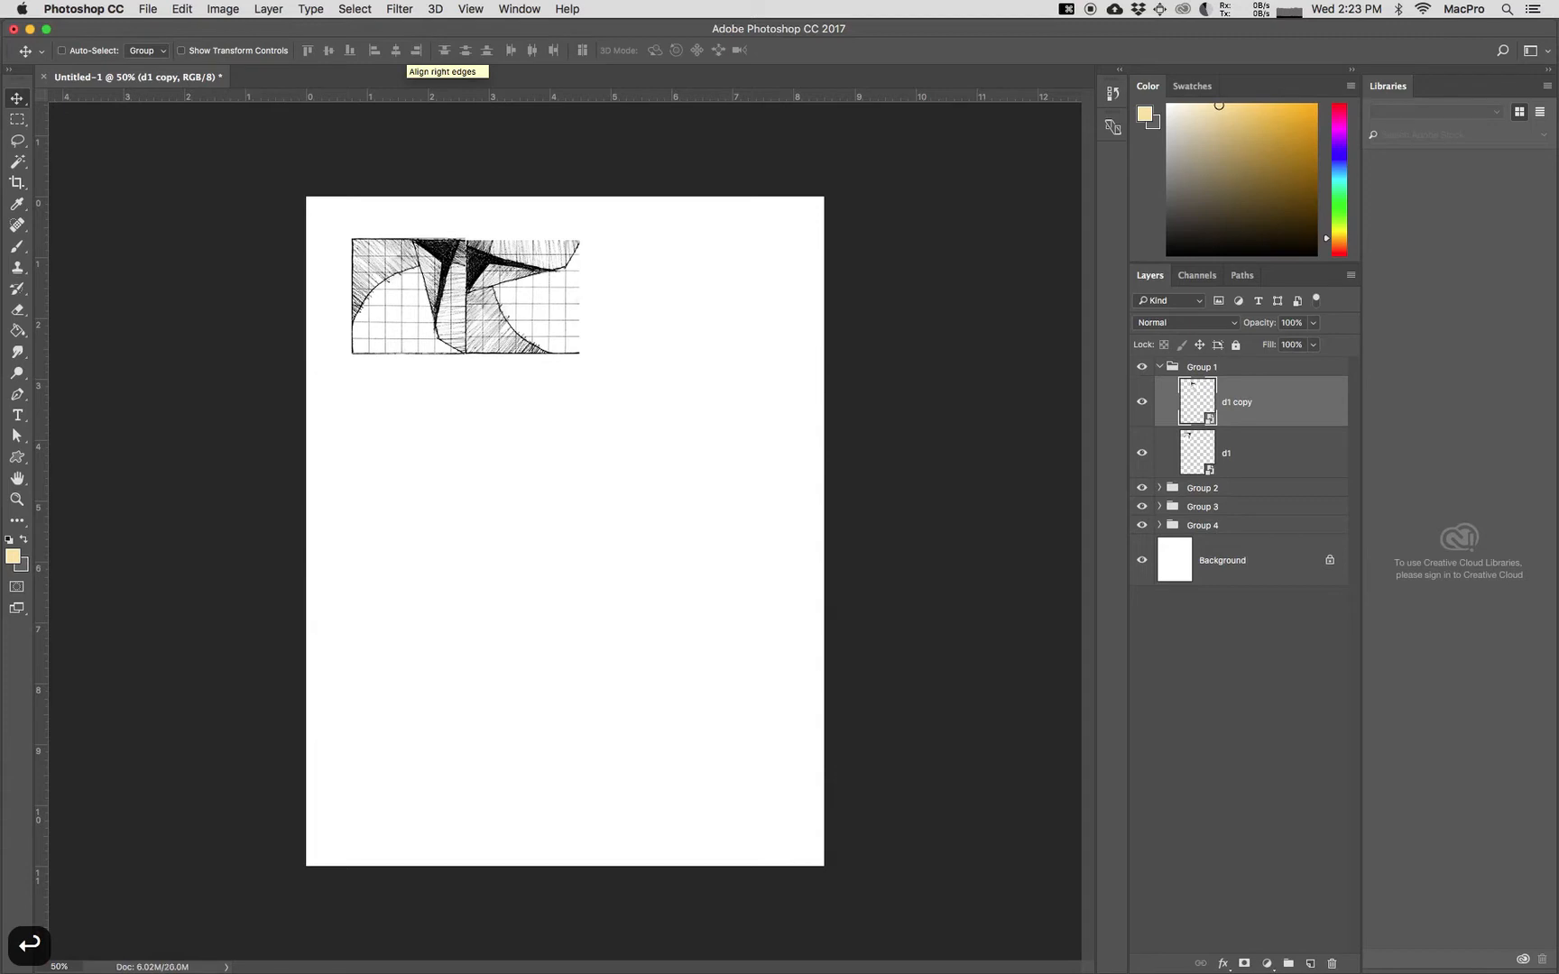
Step: Duplicate the d1 and d1 copy layers together and merge the two duplicates into one layer
super+click(1263, 461)
right_click(1263, 461)
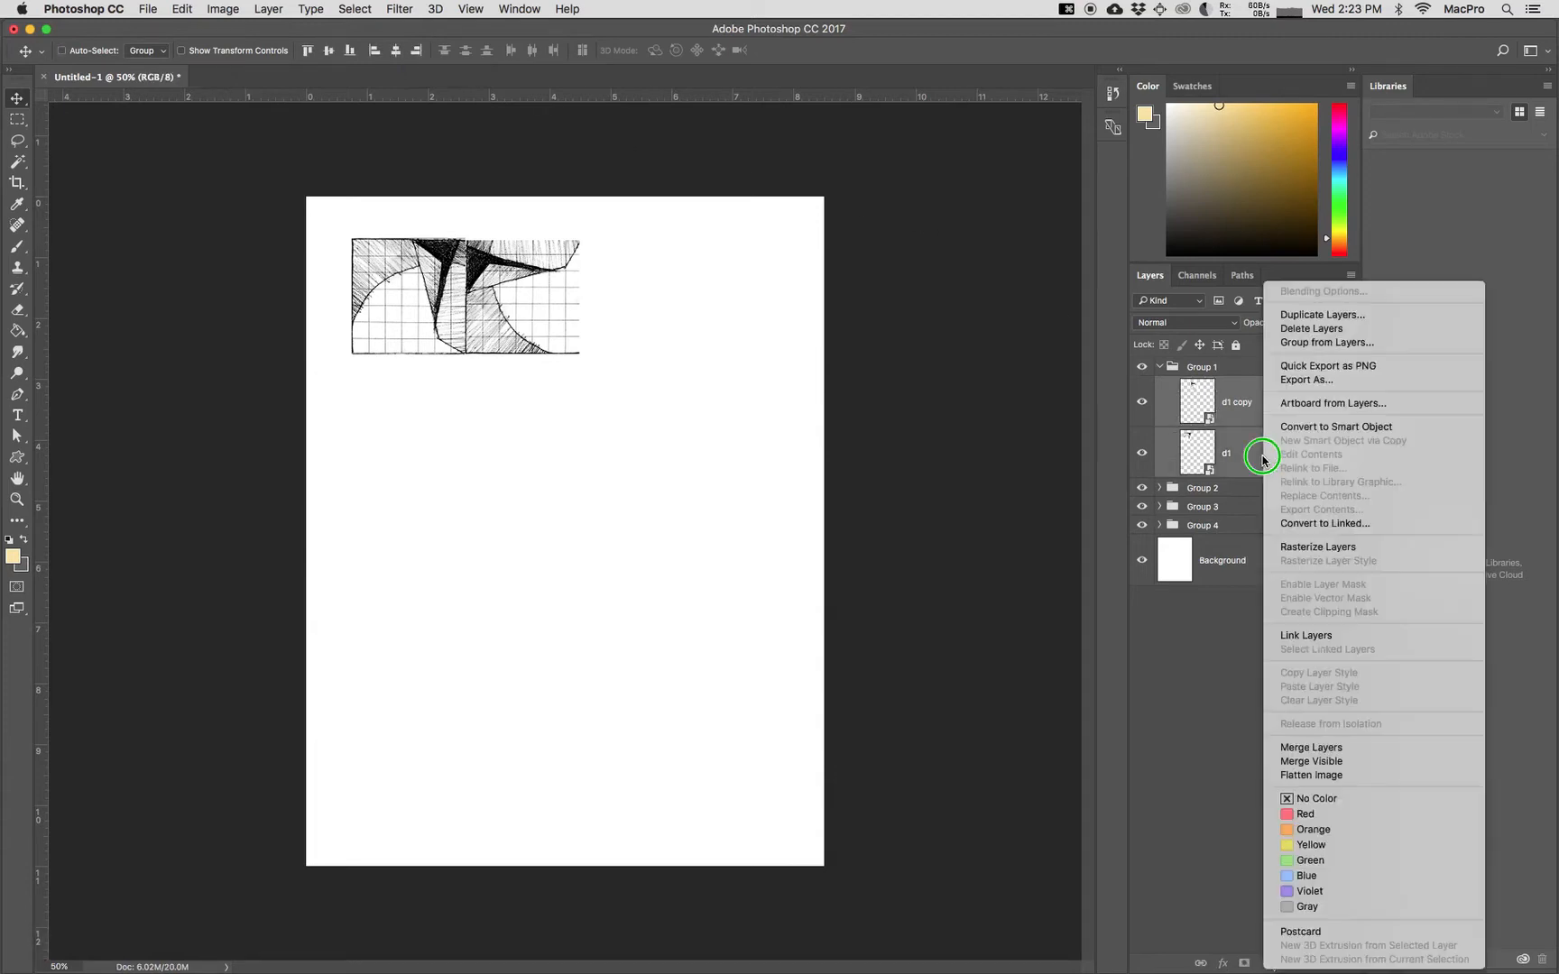
click(1294, 315)
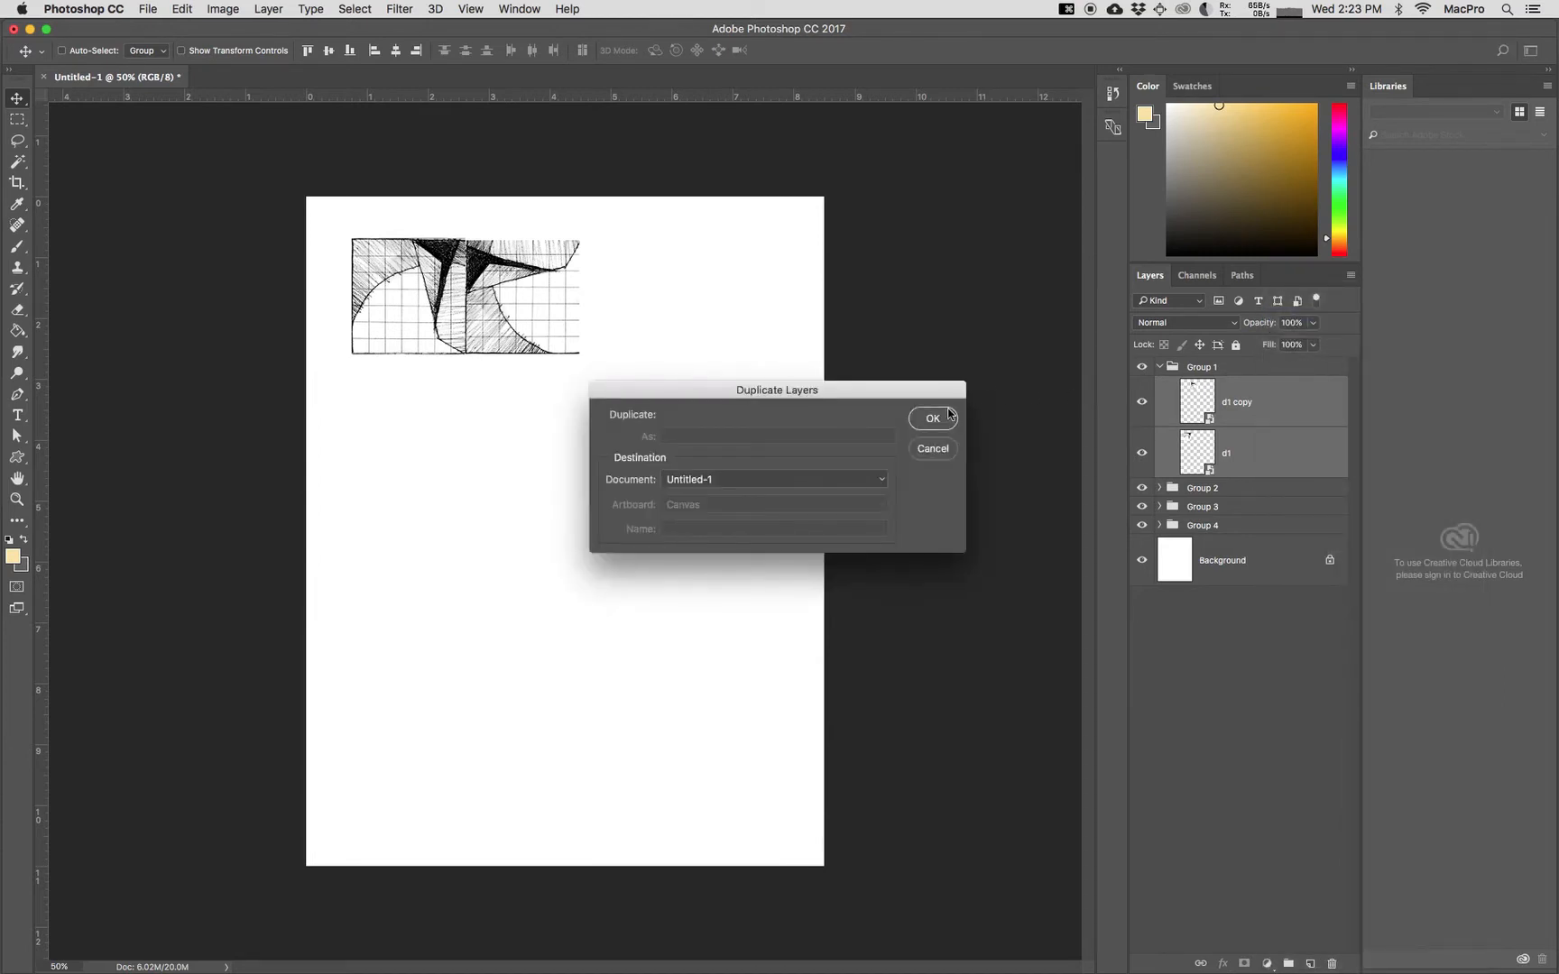
click(932, 417)
right_click(1300, 445)
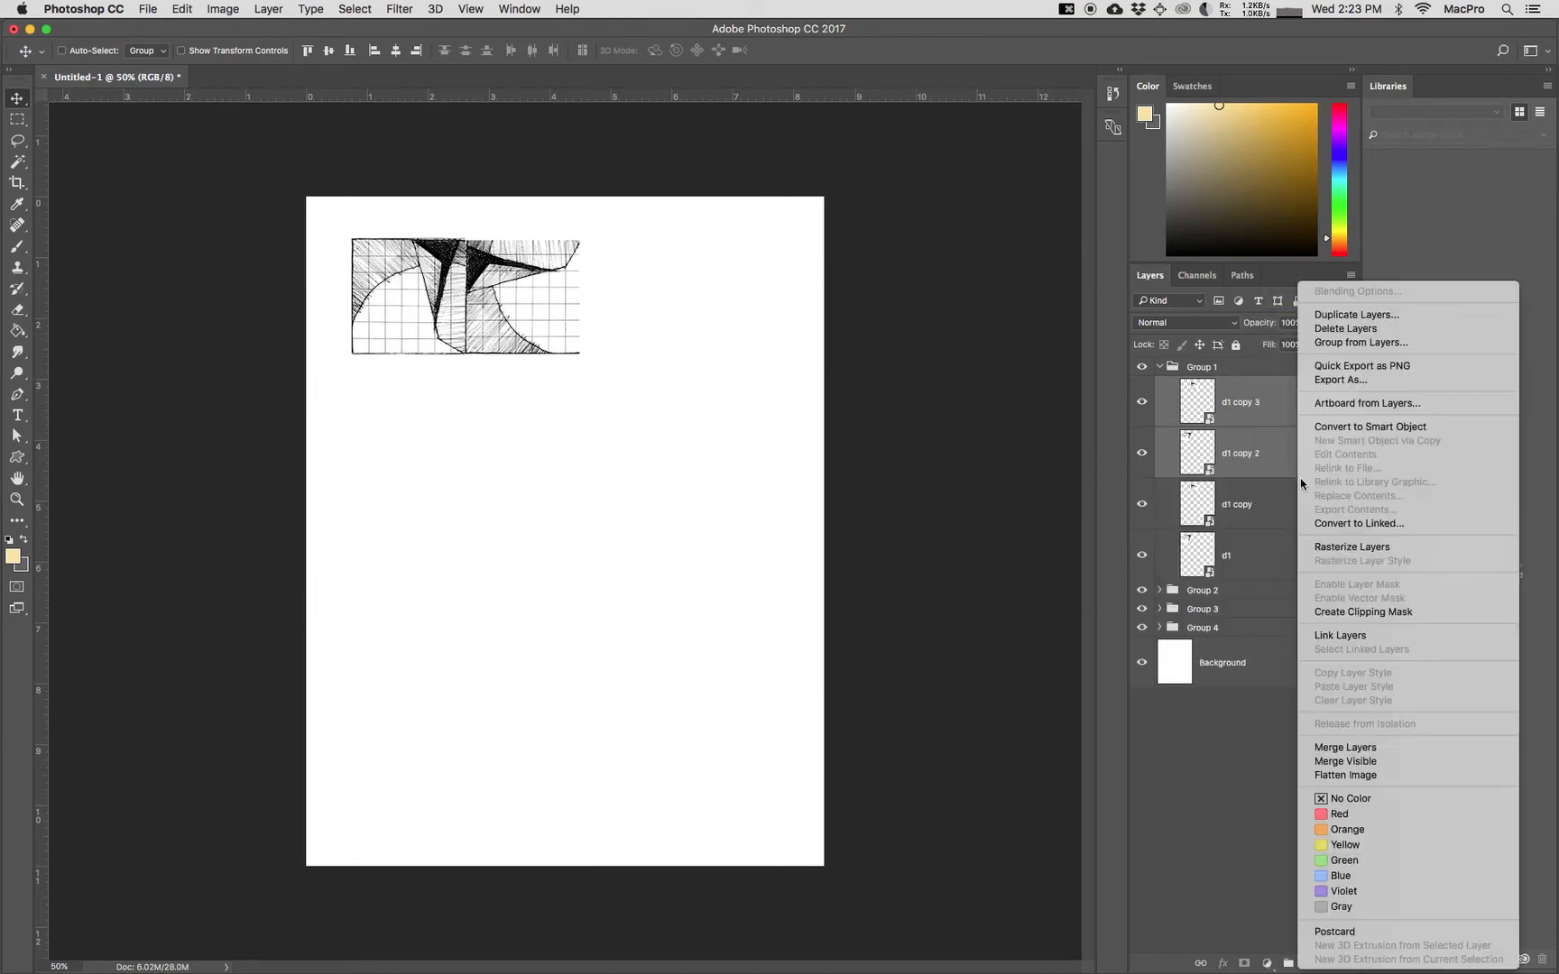
click(1341, 750)
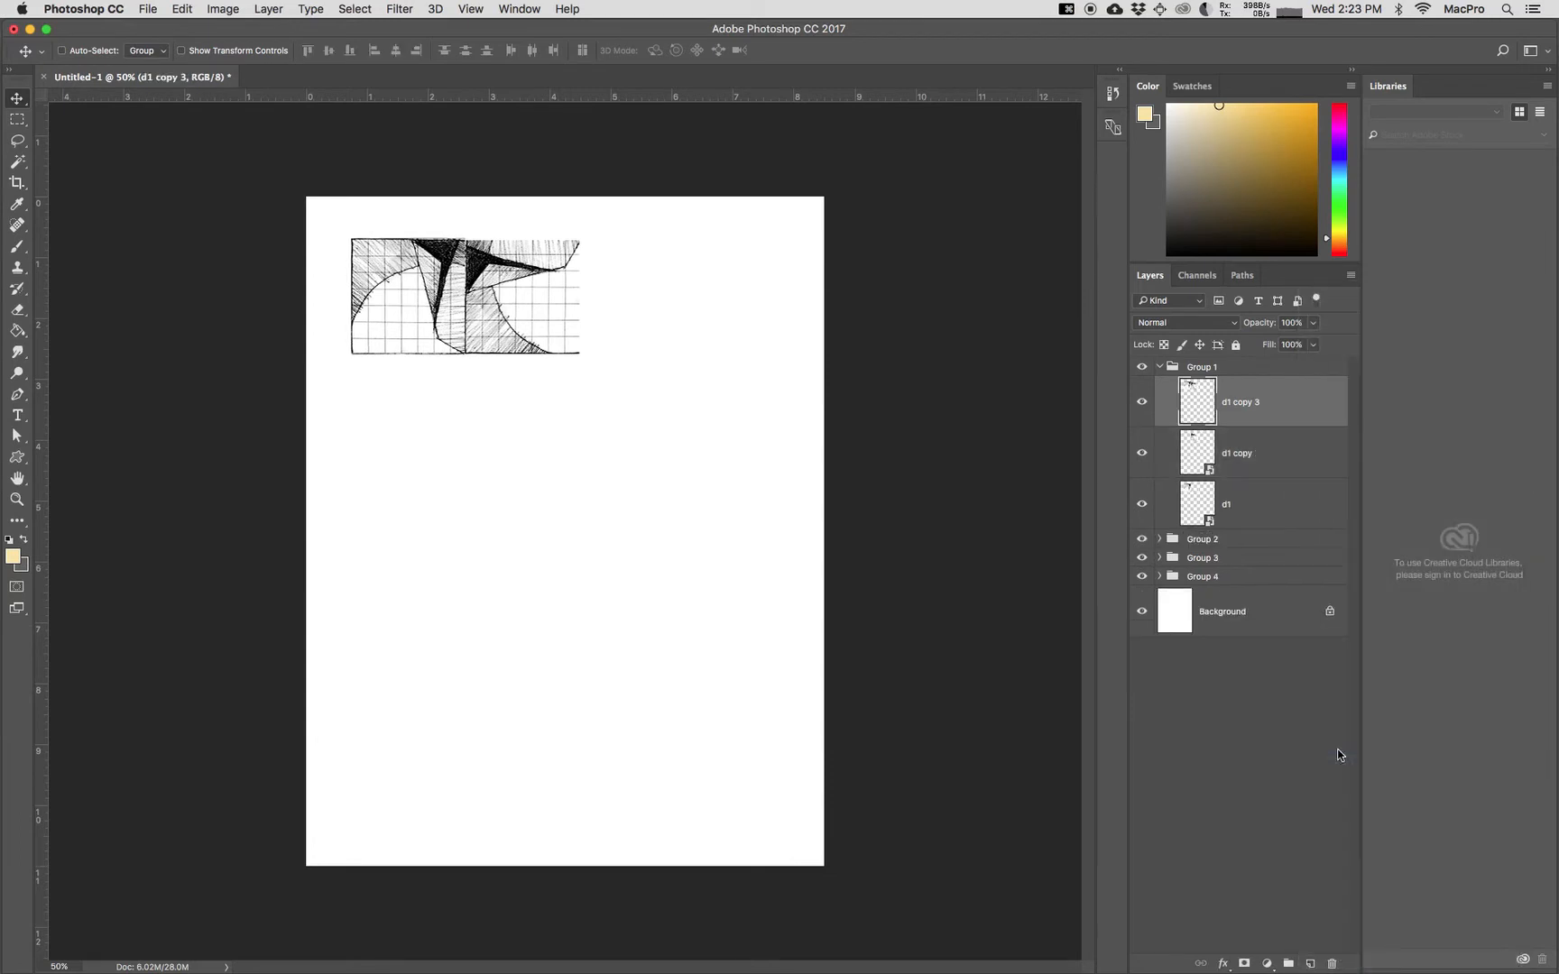
Step: Move the merged pair directly below the original pair and rotate it by -180 degrees to complete the two-by-two block
drag(511, 313, 510, 433)
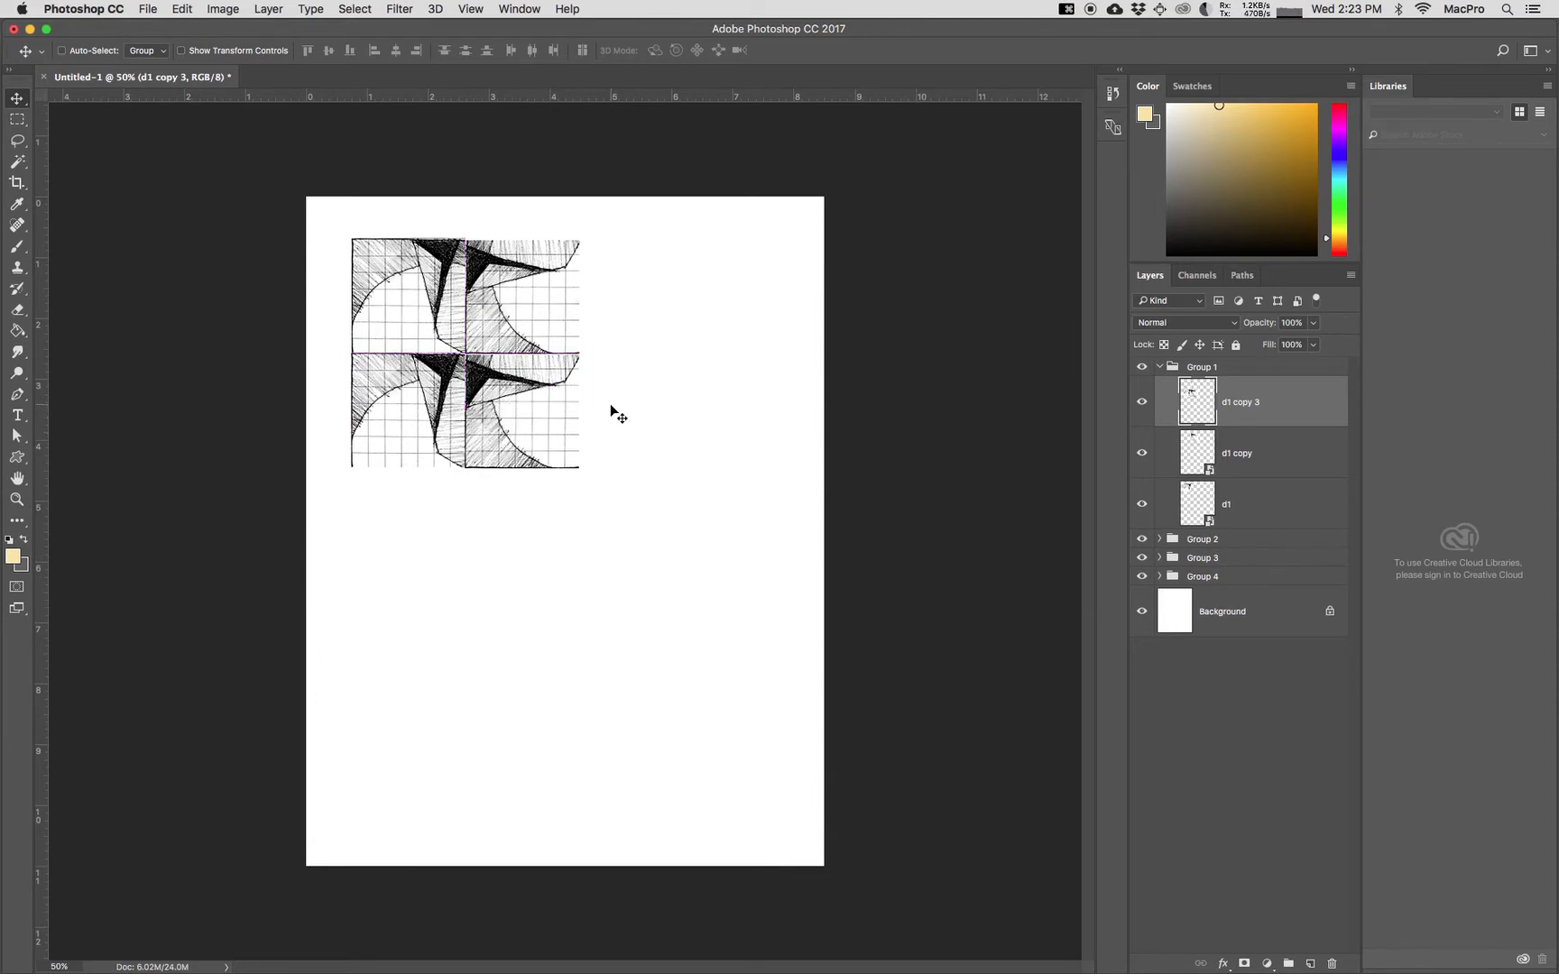
key(super+t)
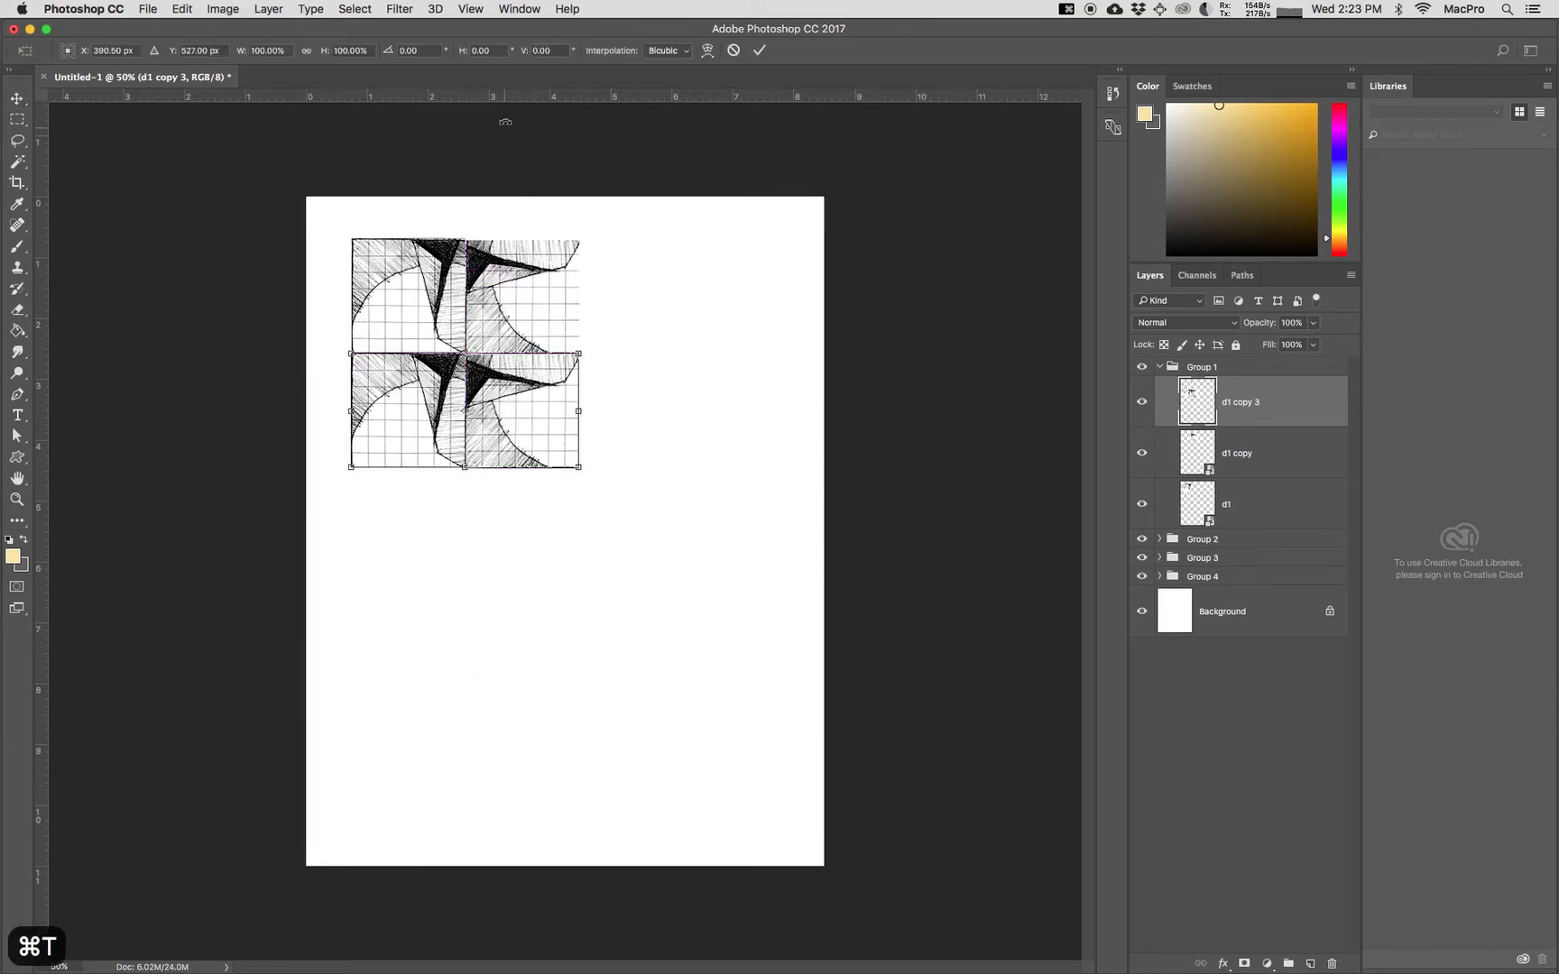
click(431, 49)
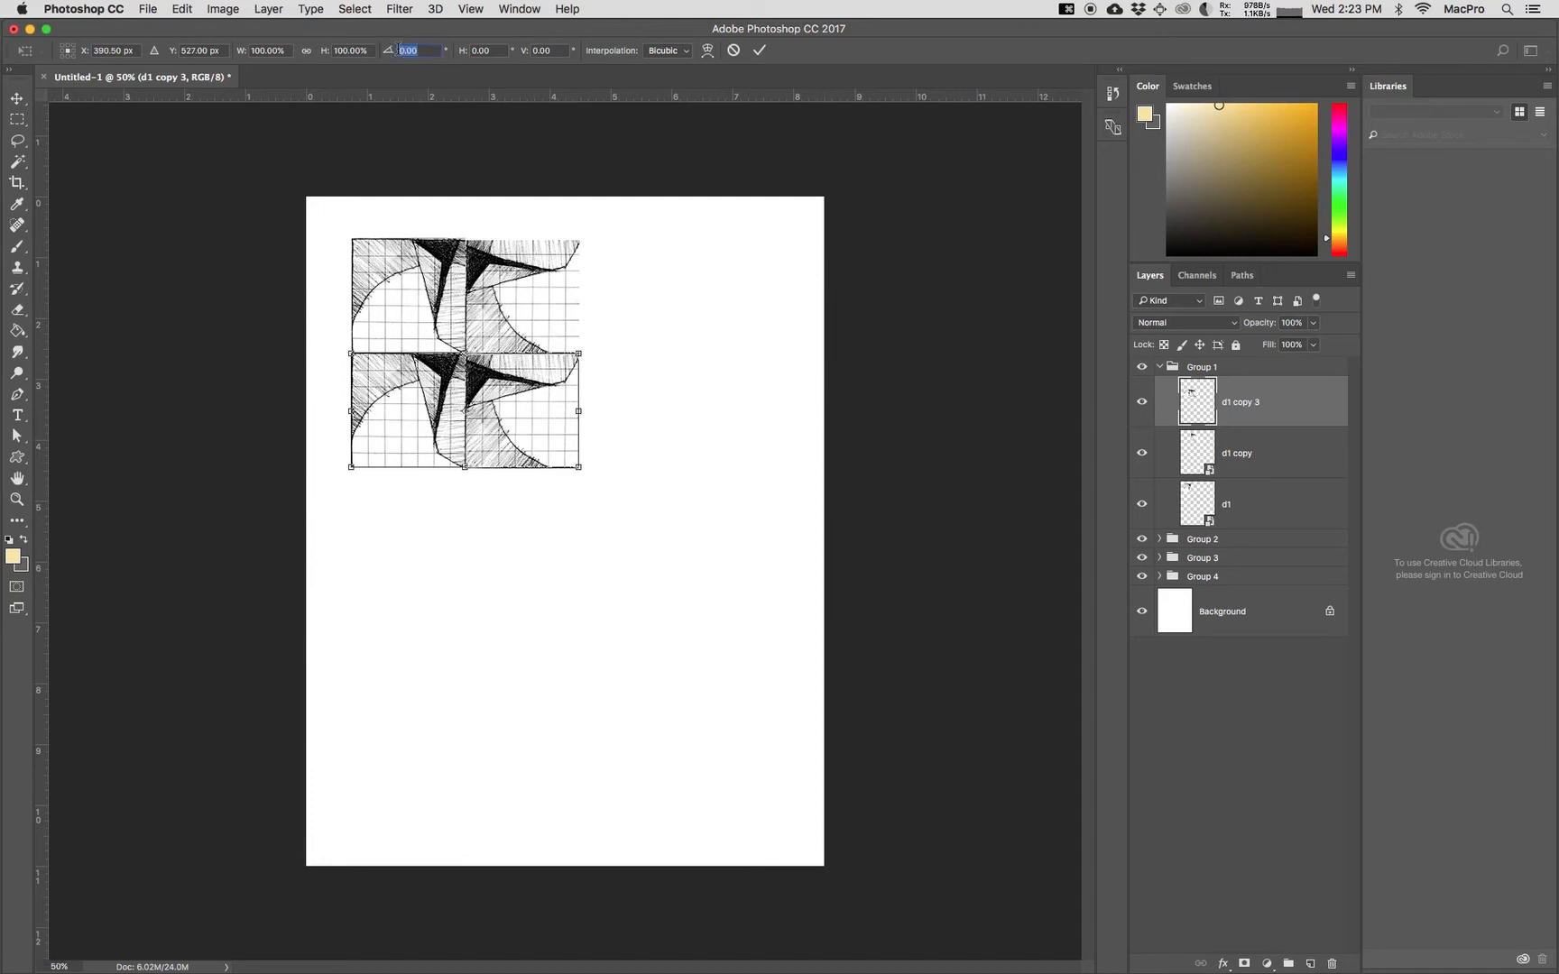
text(-180)
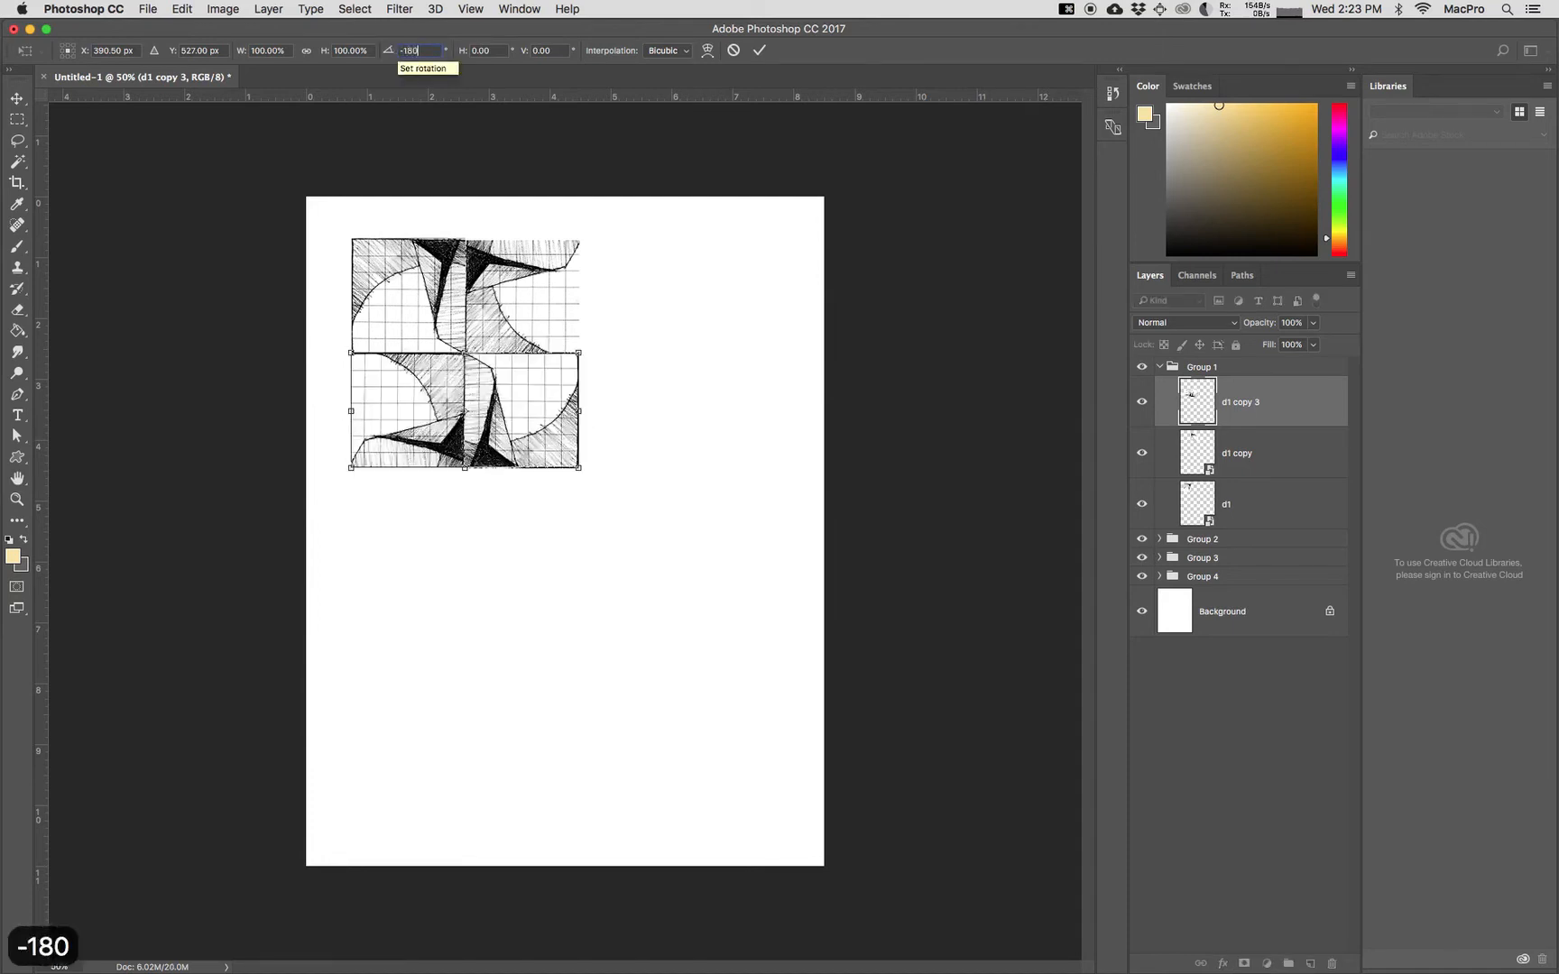
key(Return)
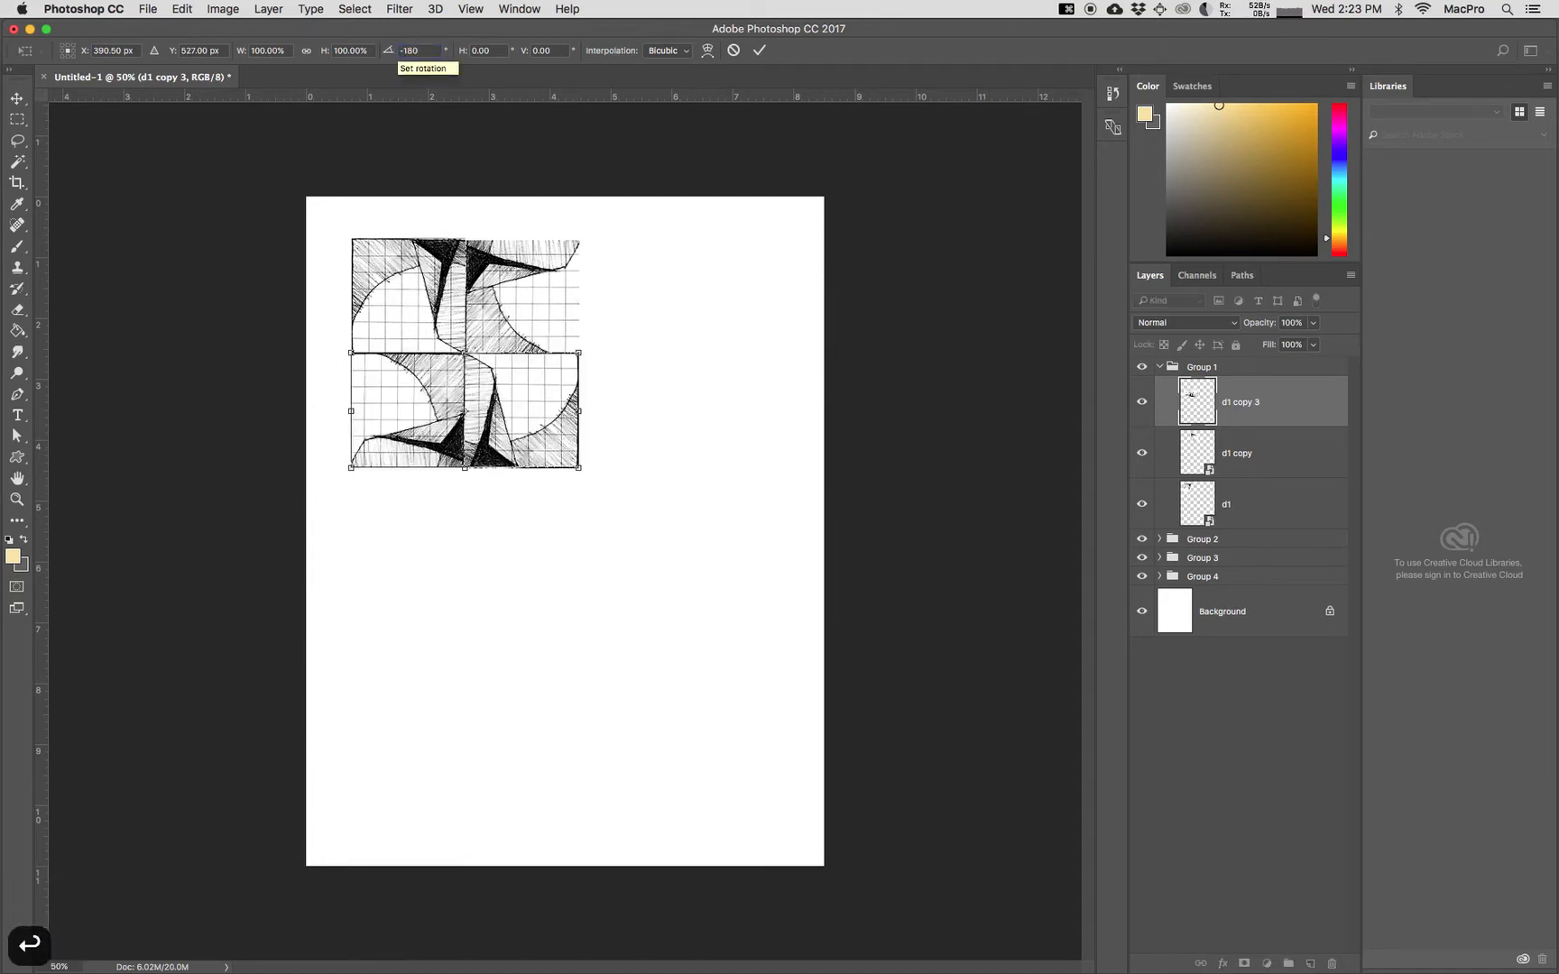
key(Return)
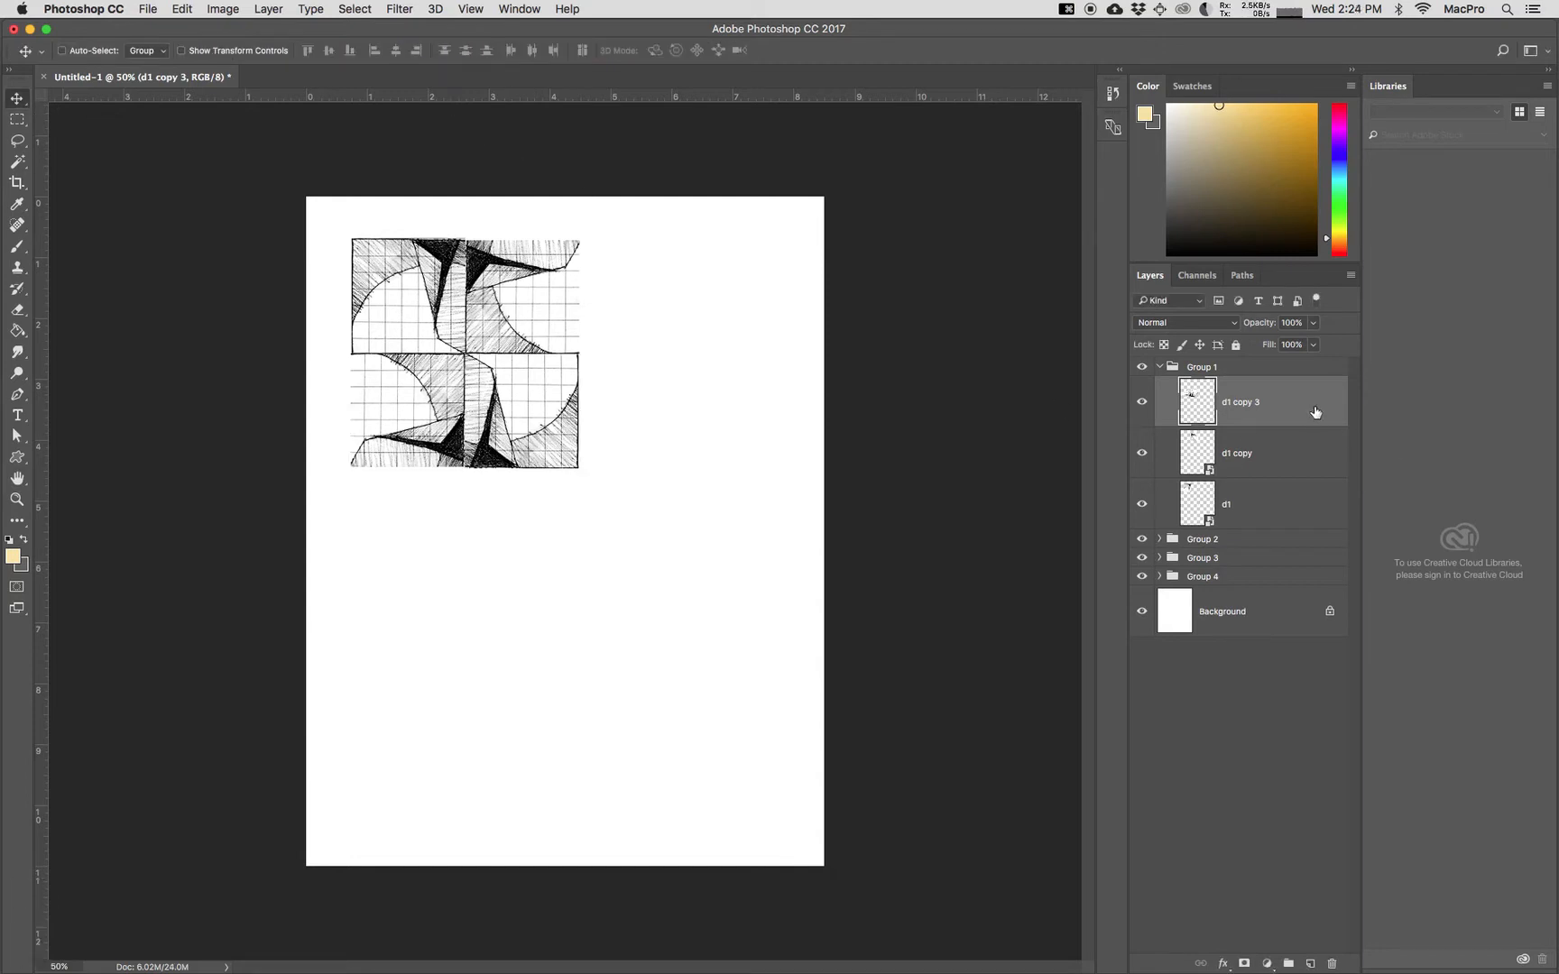
Step: Duplicate the d1 copy 3, d1 copy and d1 layers together and merge the duplicates into one layer
shift+click(1301, 463)
shift+click(1301, 508)
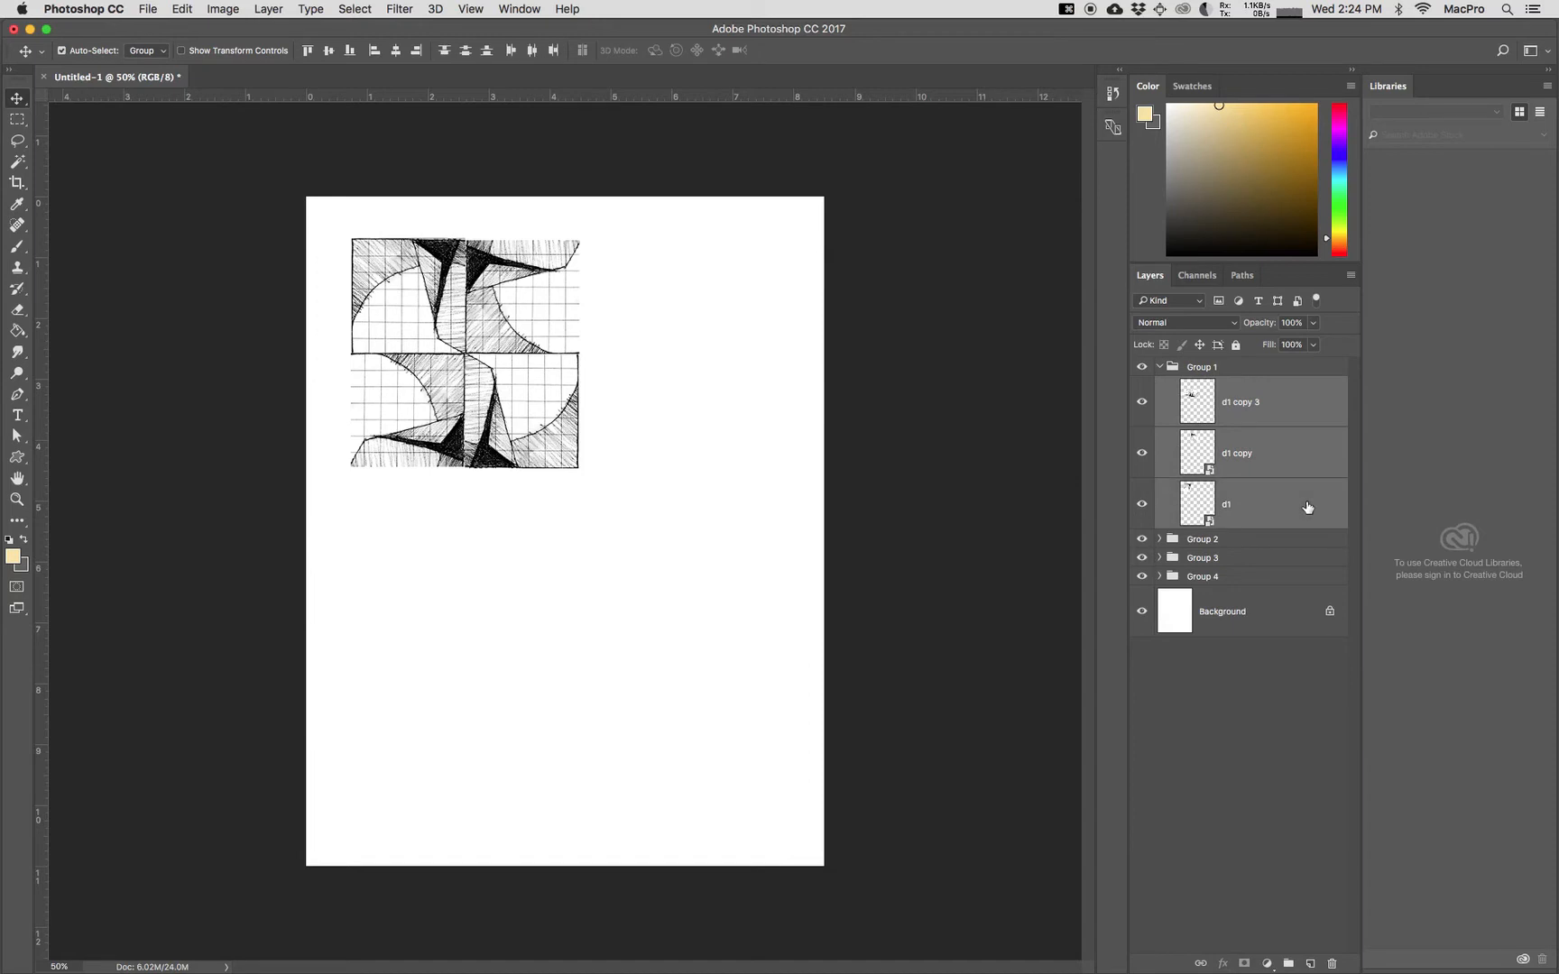
right_click(1306, 506)
click(1354, 314)
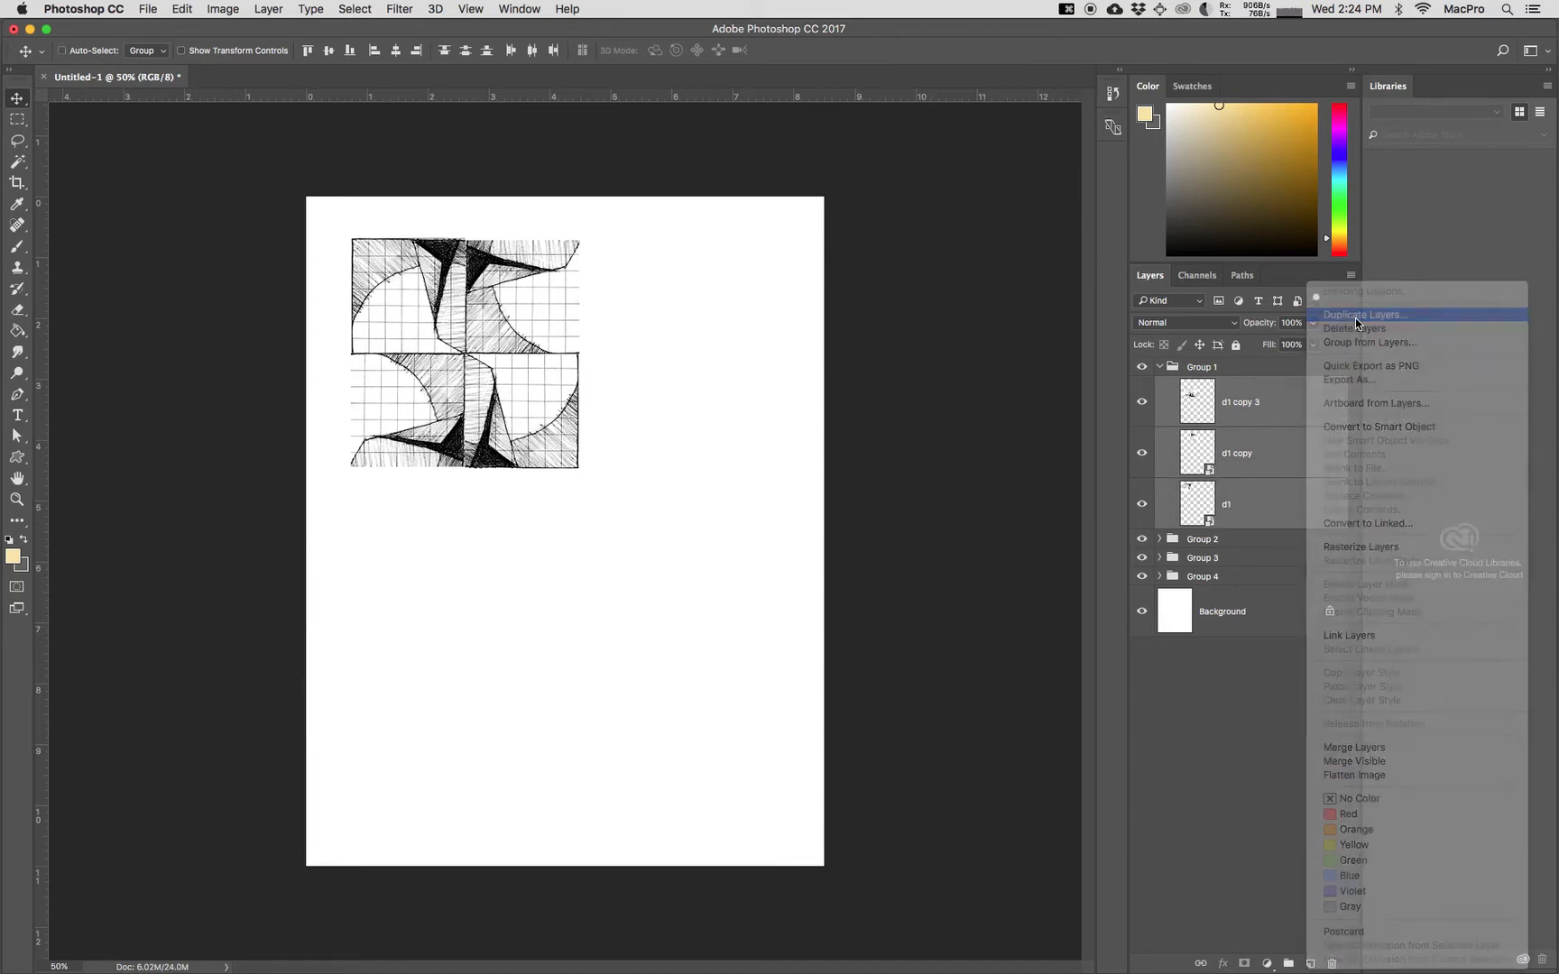
click(933, 419)
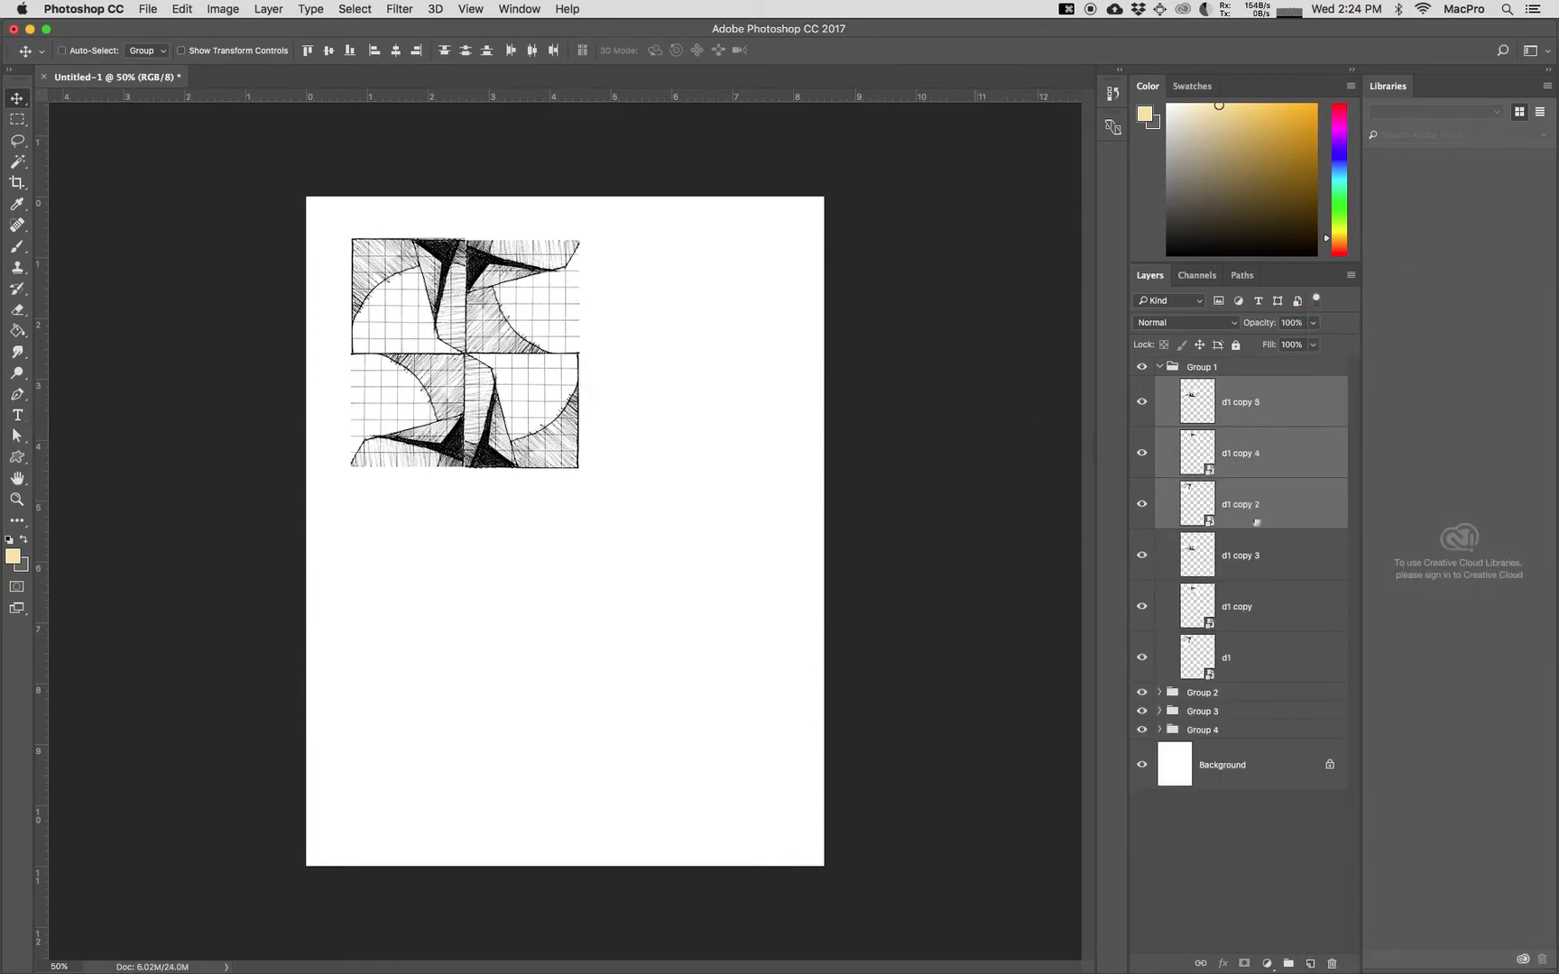
right_click(1323, 507)
click(1372, 743)
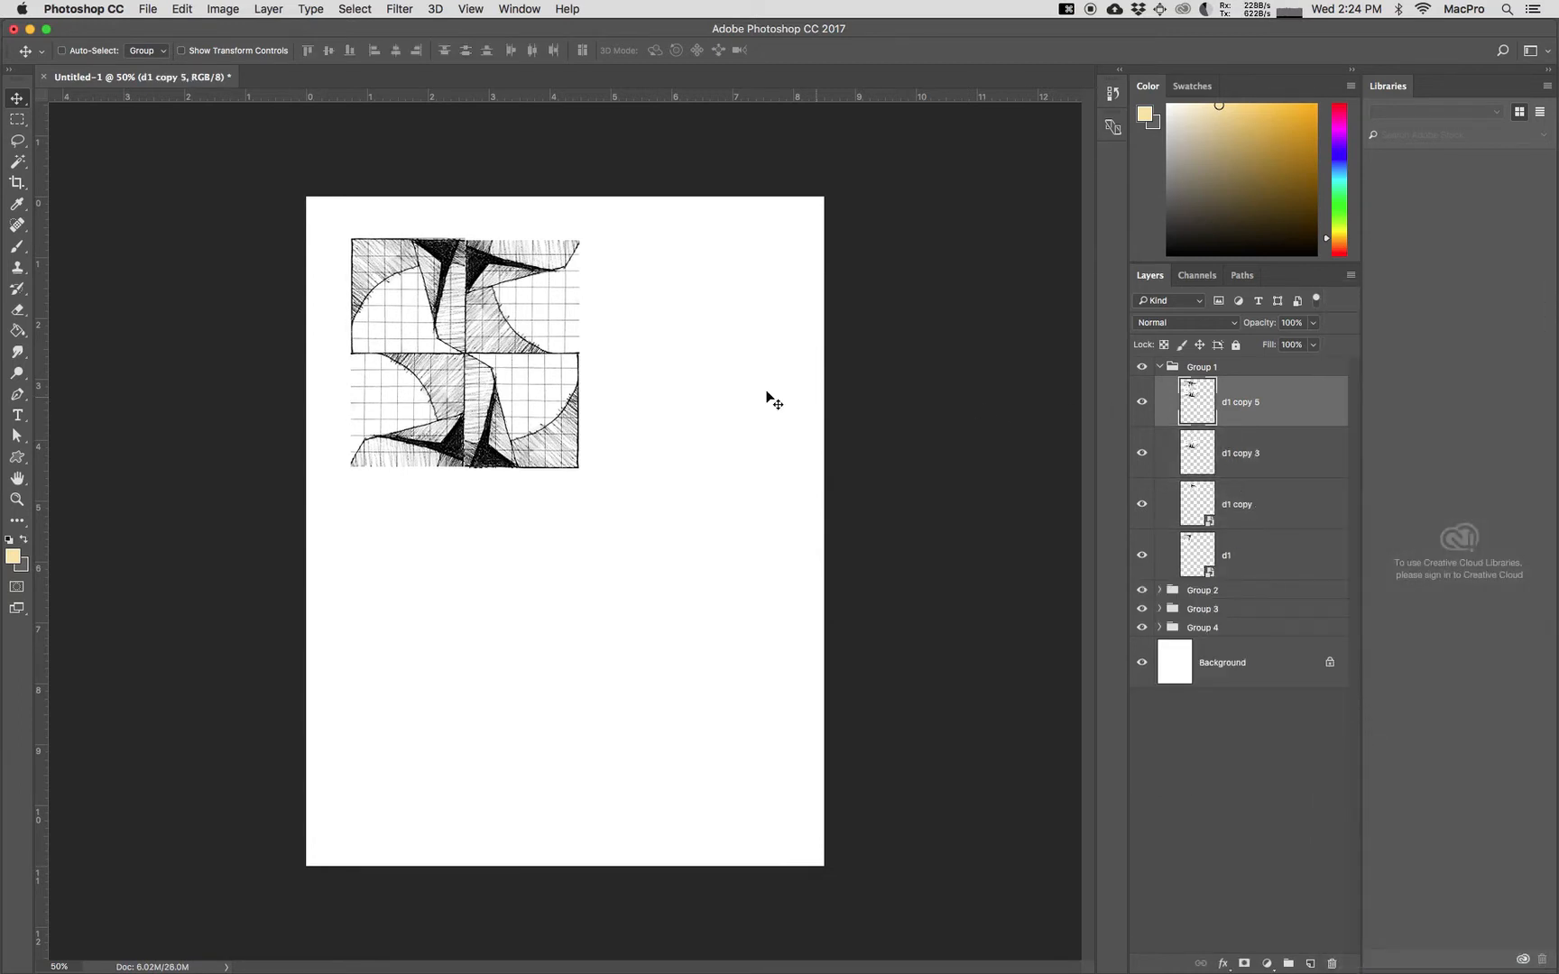
Step: Place the merged block against the original block's right edge and shift all four Group 1 layers toward the page's upper-left corner
drag(543, 380, 746, 388)
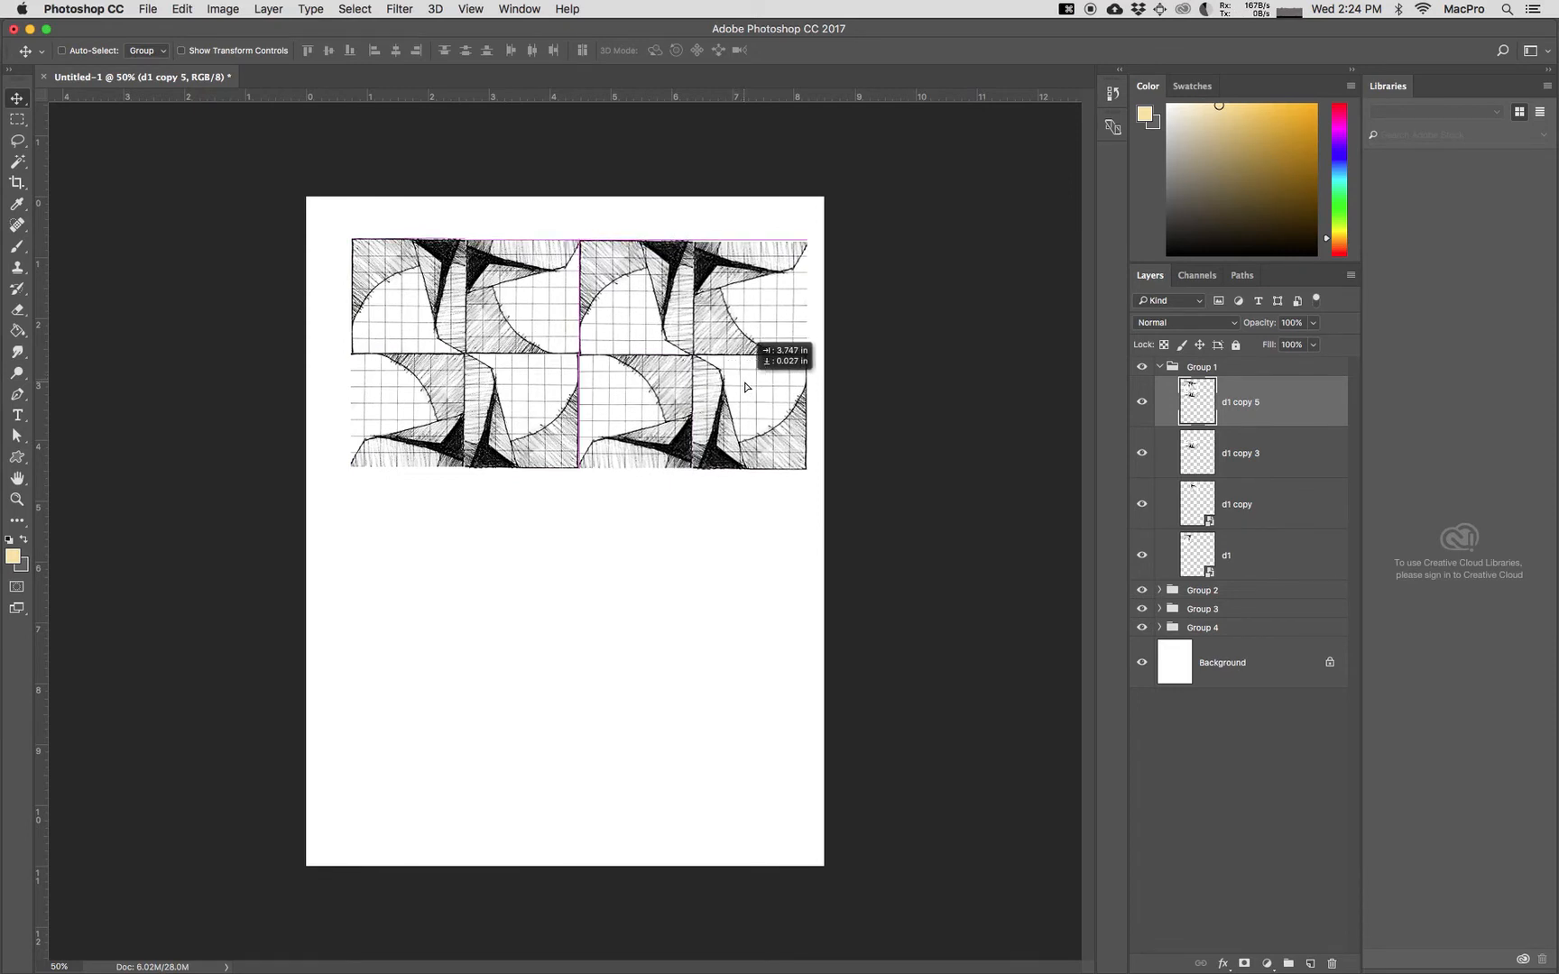
shift+click(1296, 559)
drag(741, 403, 731, 383)
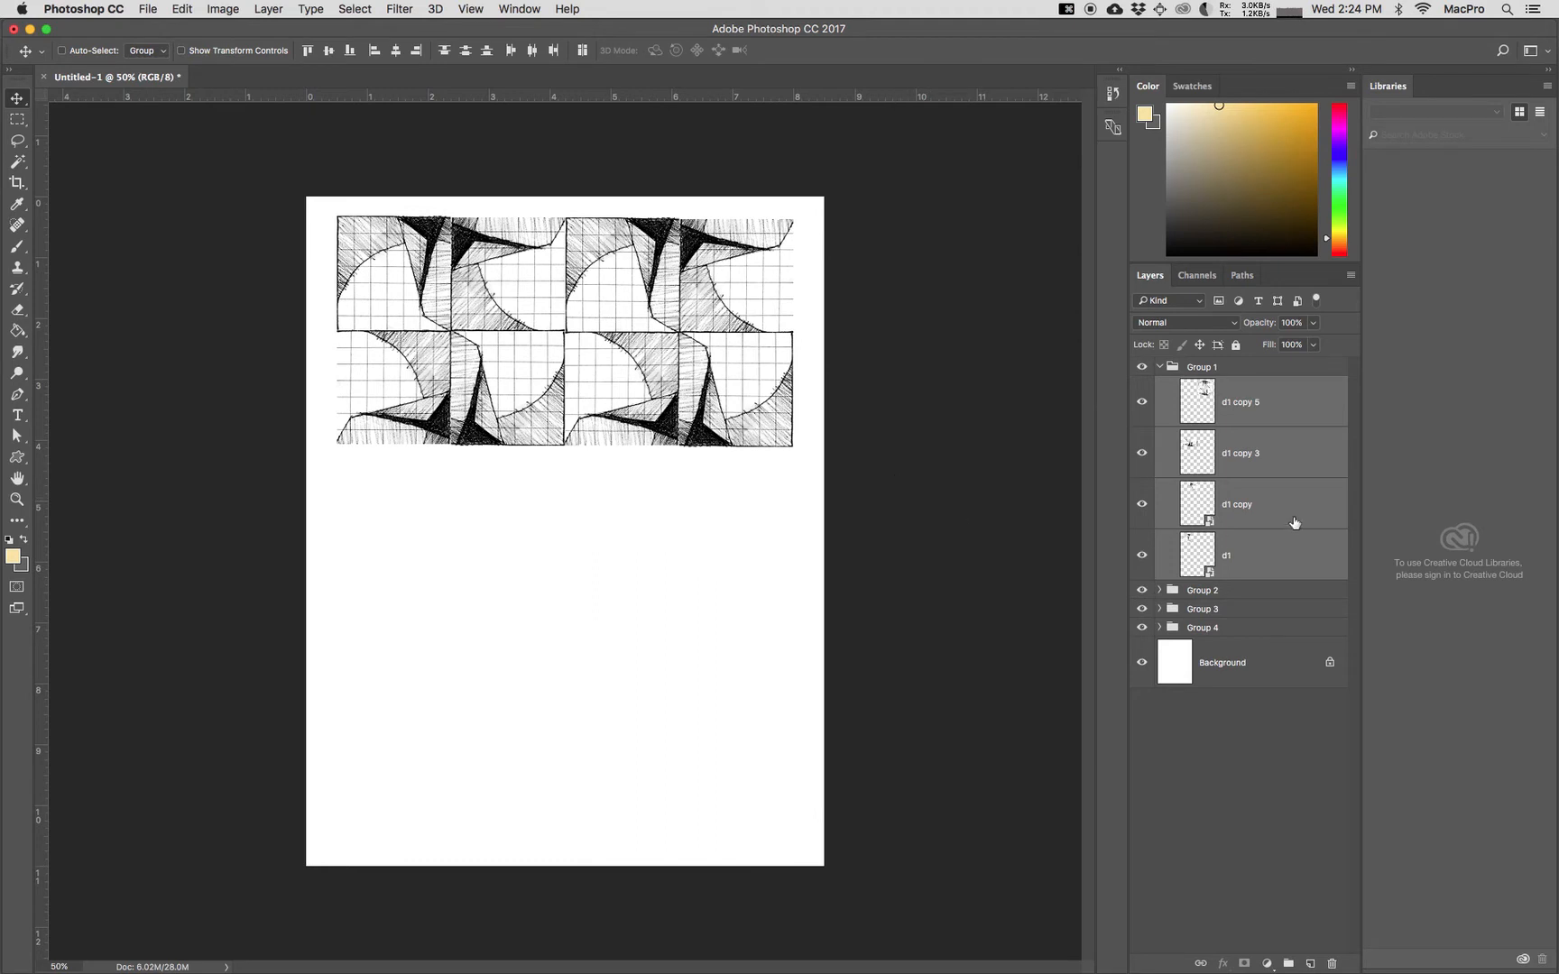
Step: Duplicate all four layers in Group 1 and merge the duplicates into one layer
click(1290, 555)
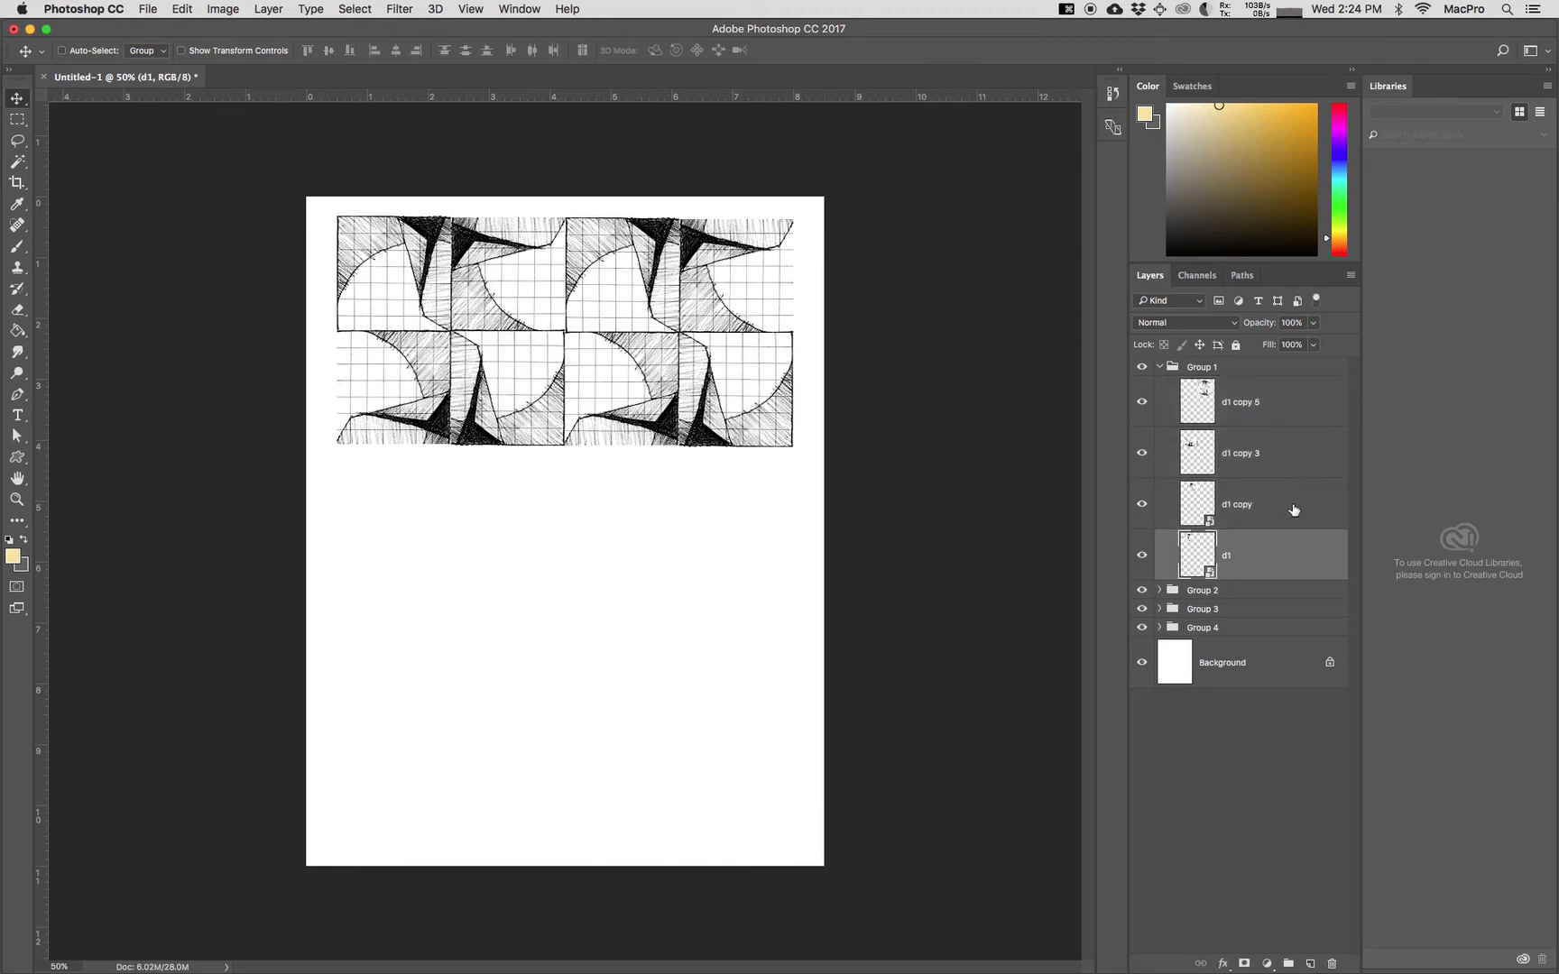
shift+click(1281, 409)
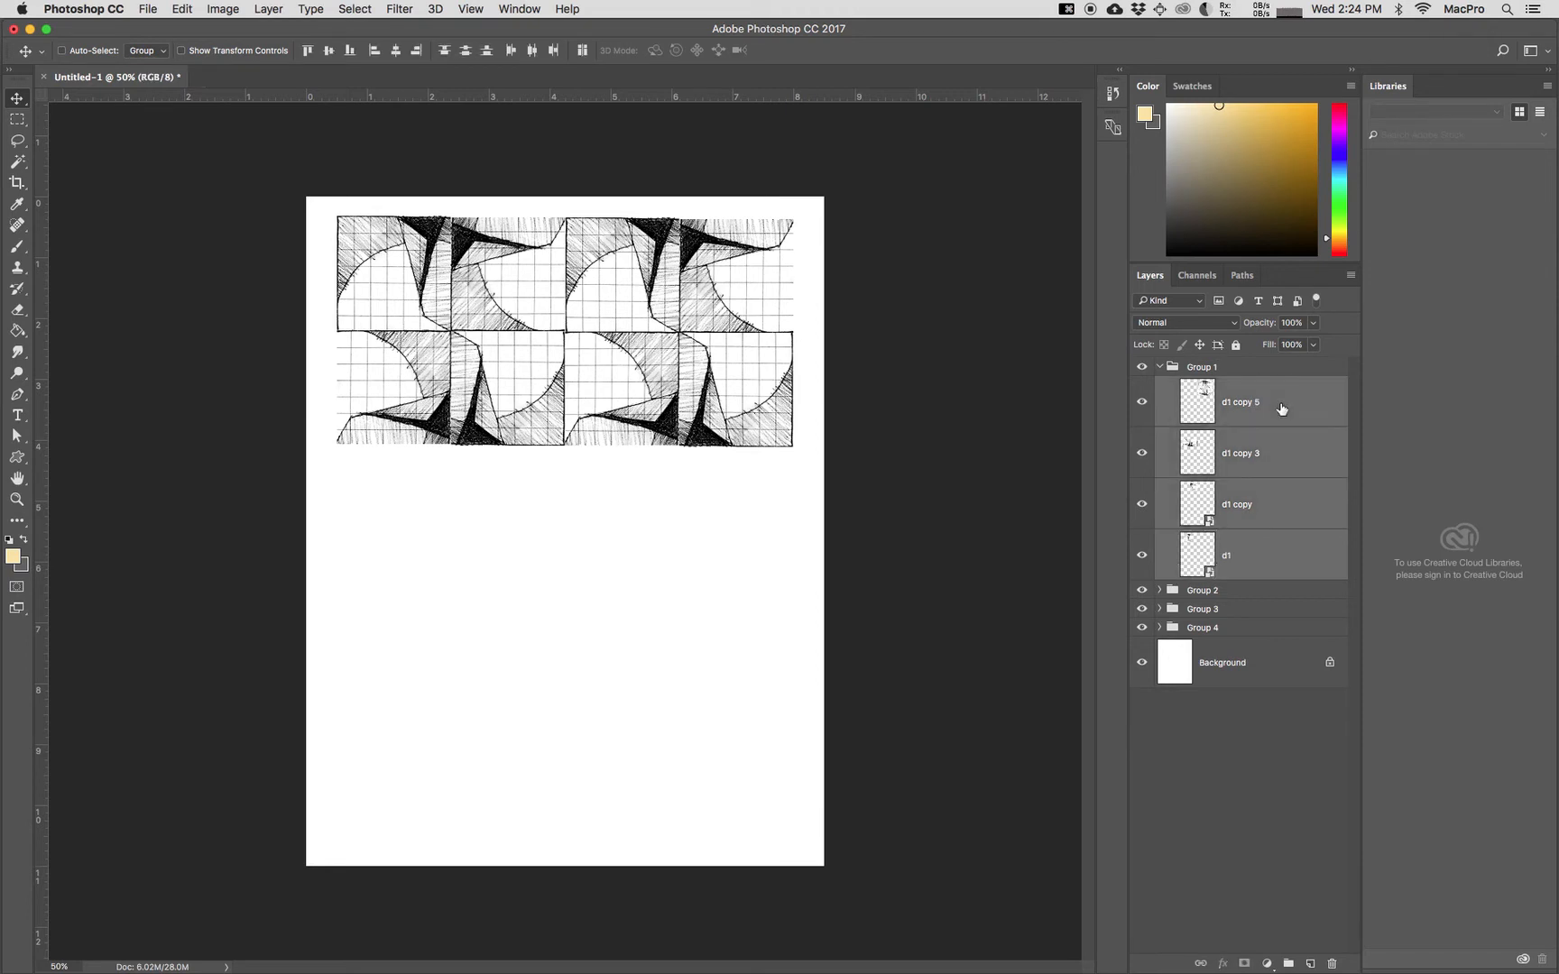
right_click(1281, 408)
click(1308, 380)
click(925, 418)
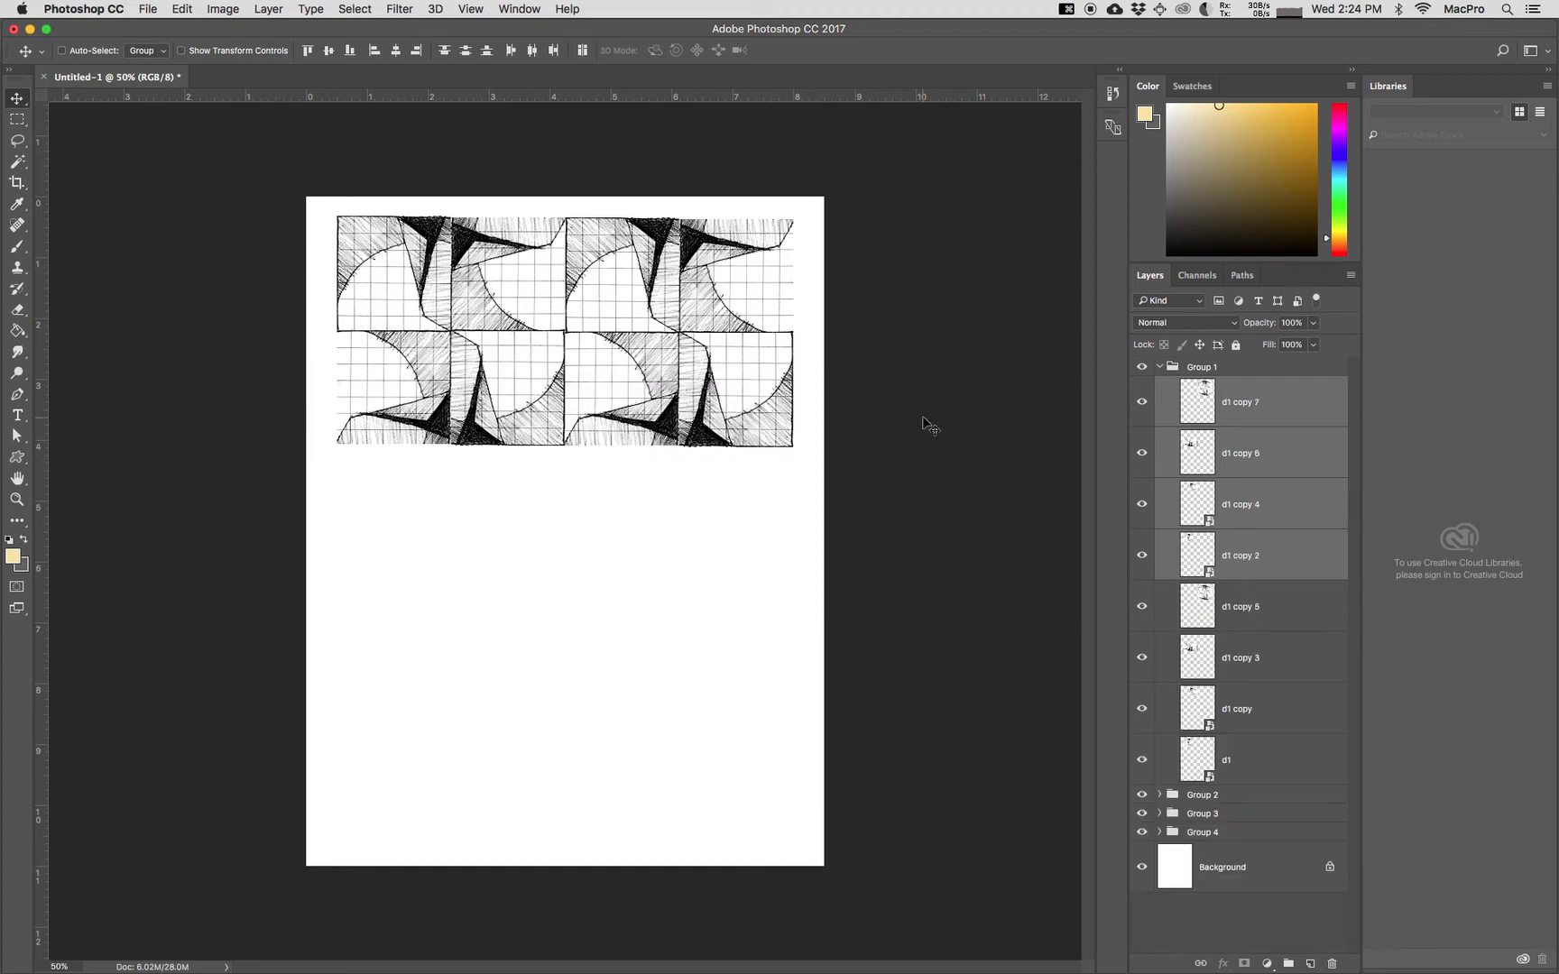
right_click(1293, 550)
click(1317, 747)
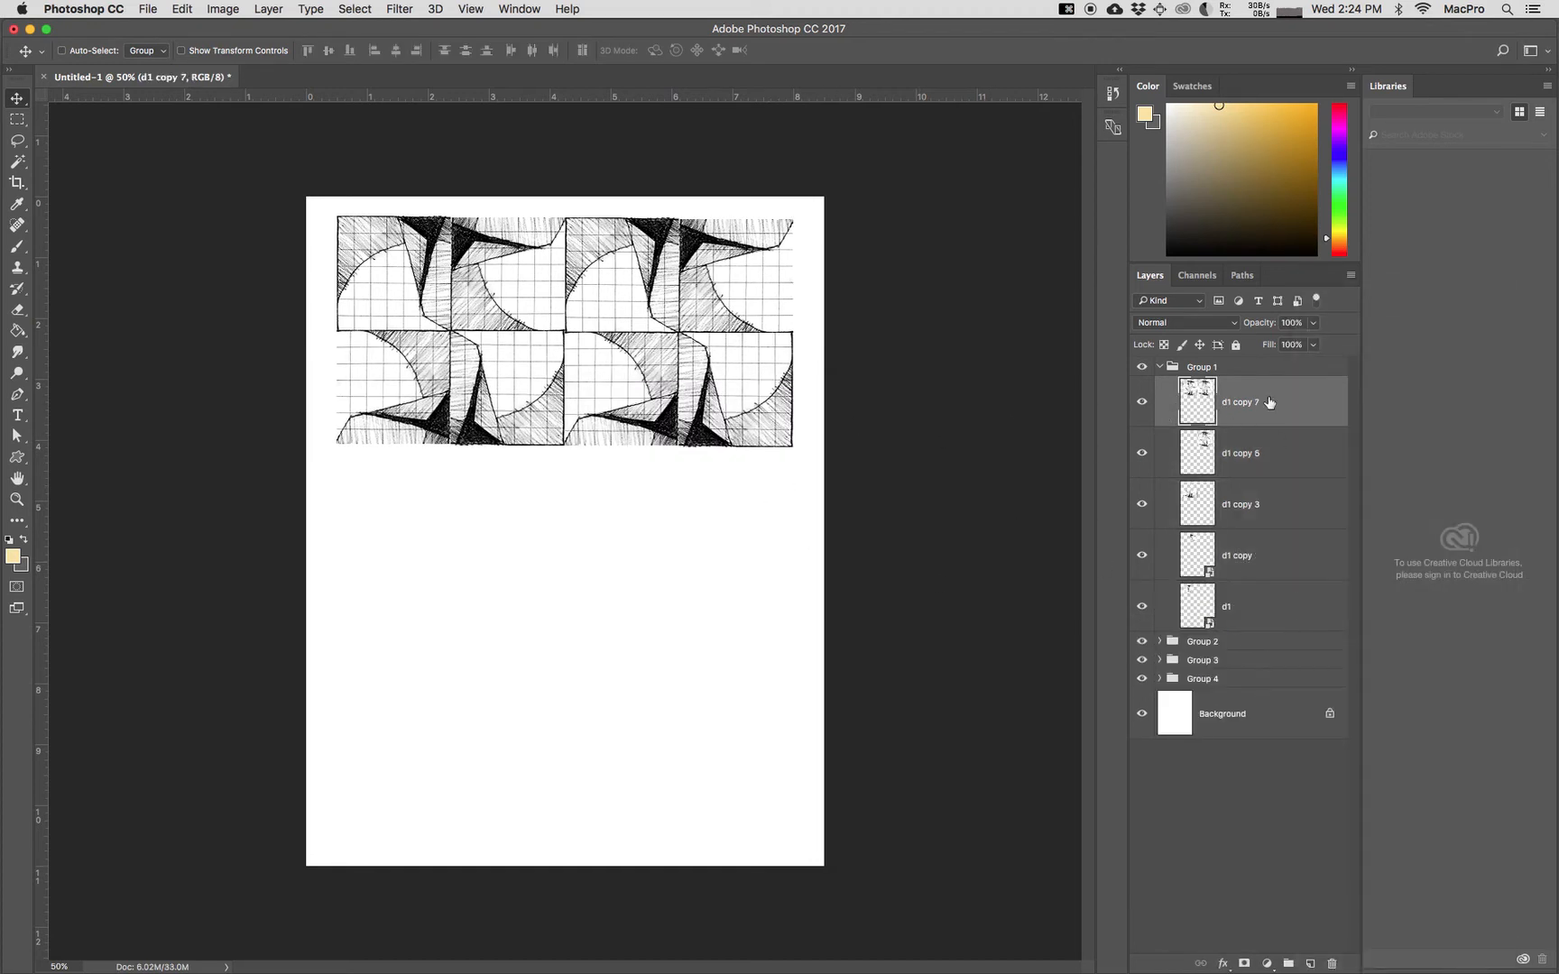
Step: Move the merged row directly below the first row and nudge it until the edges of the blocks meet
drag(632, 378, 634, 602)
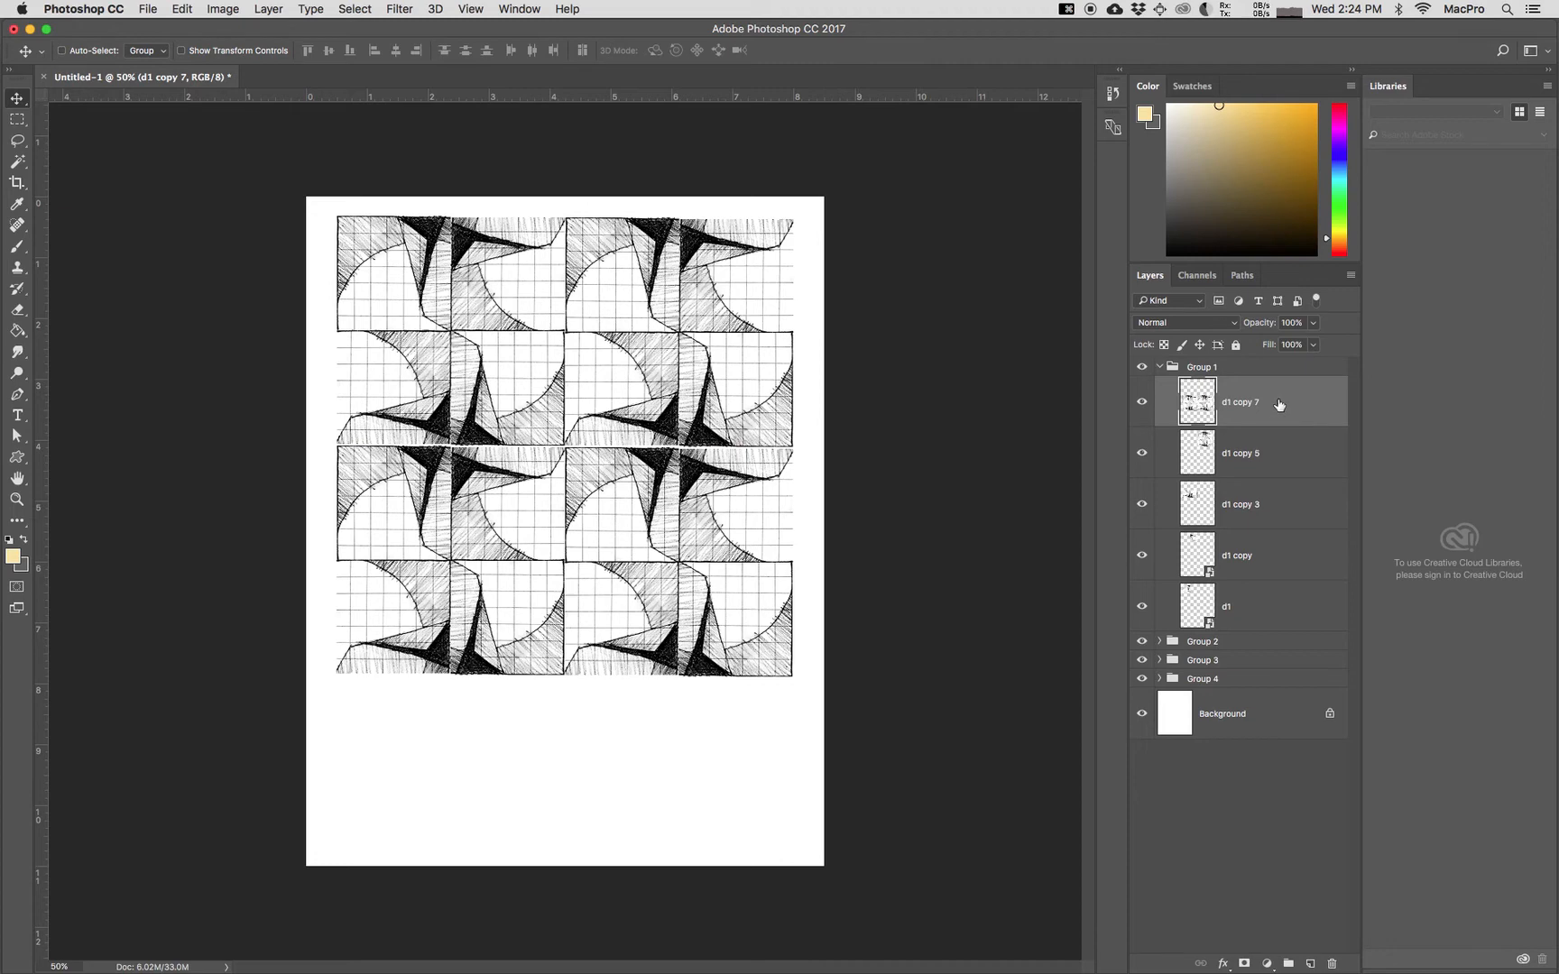
key(Up)
key(Up)
key(Left)
key(Left)
key(Up)
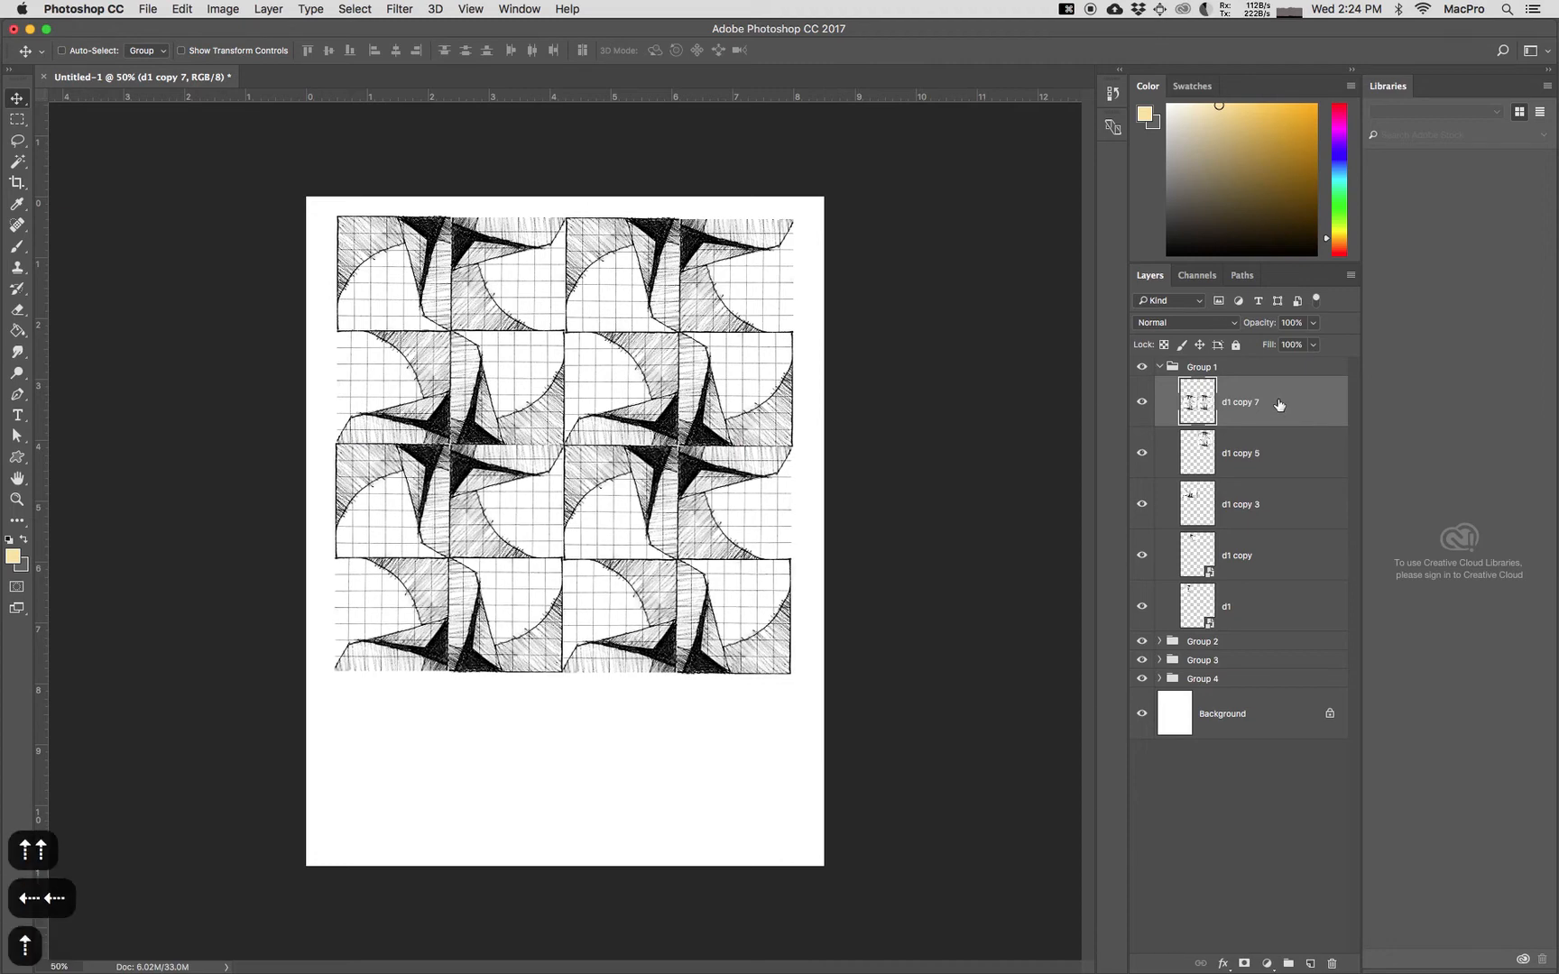
key(Down)
key(Up)
key(Right)
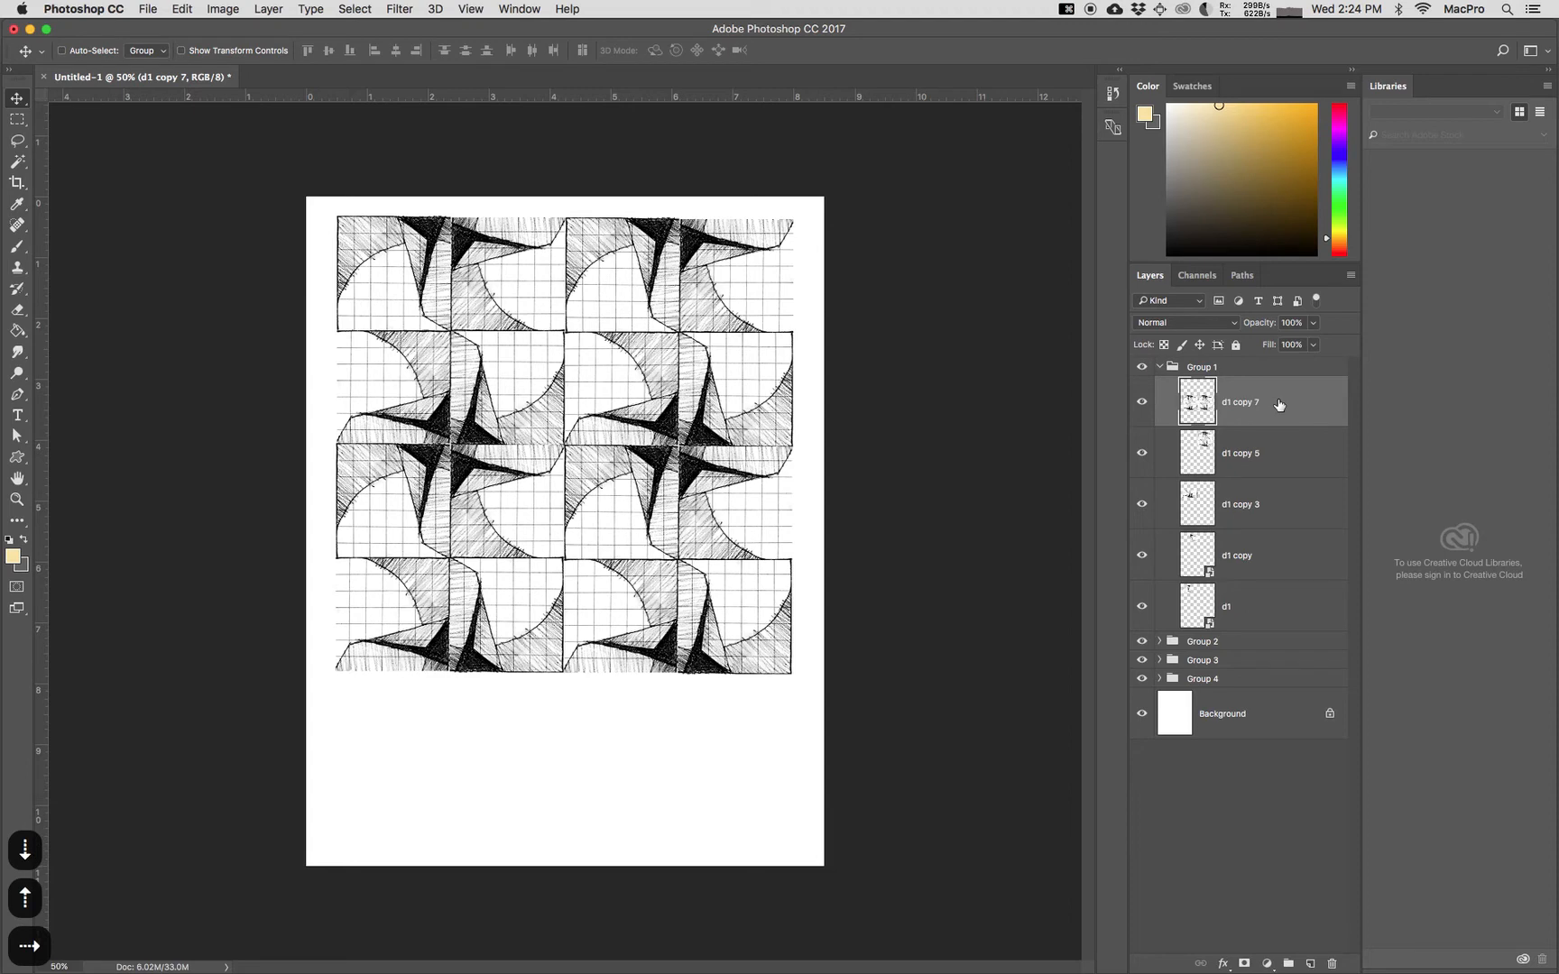
key(Down)
key(Up)
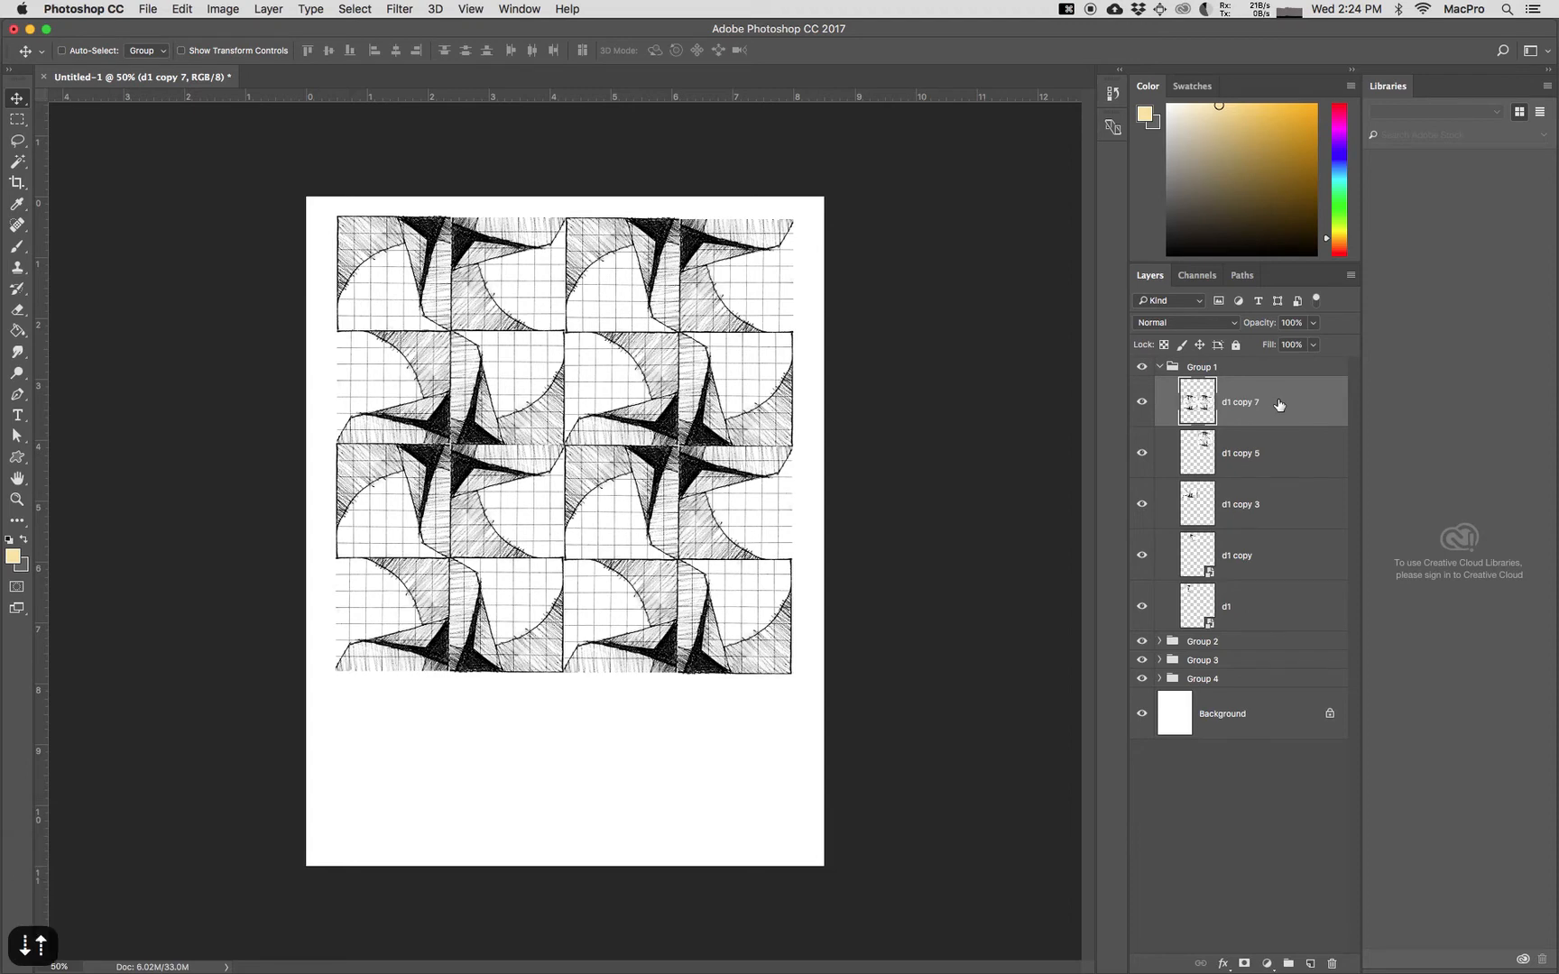
key(Down)
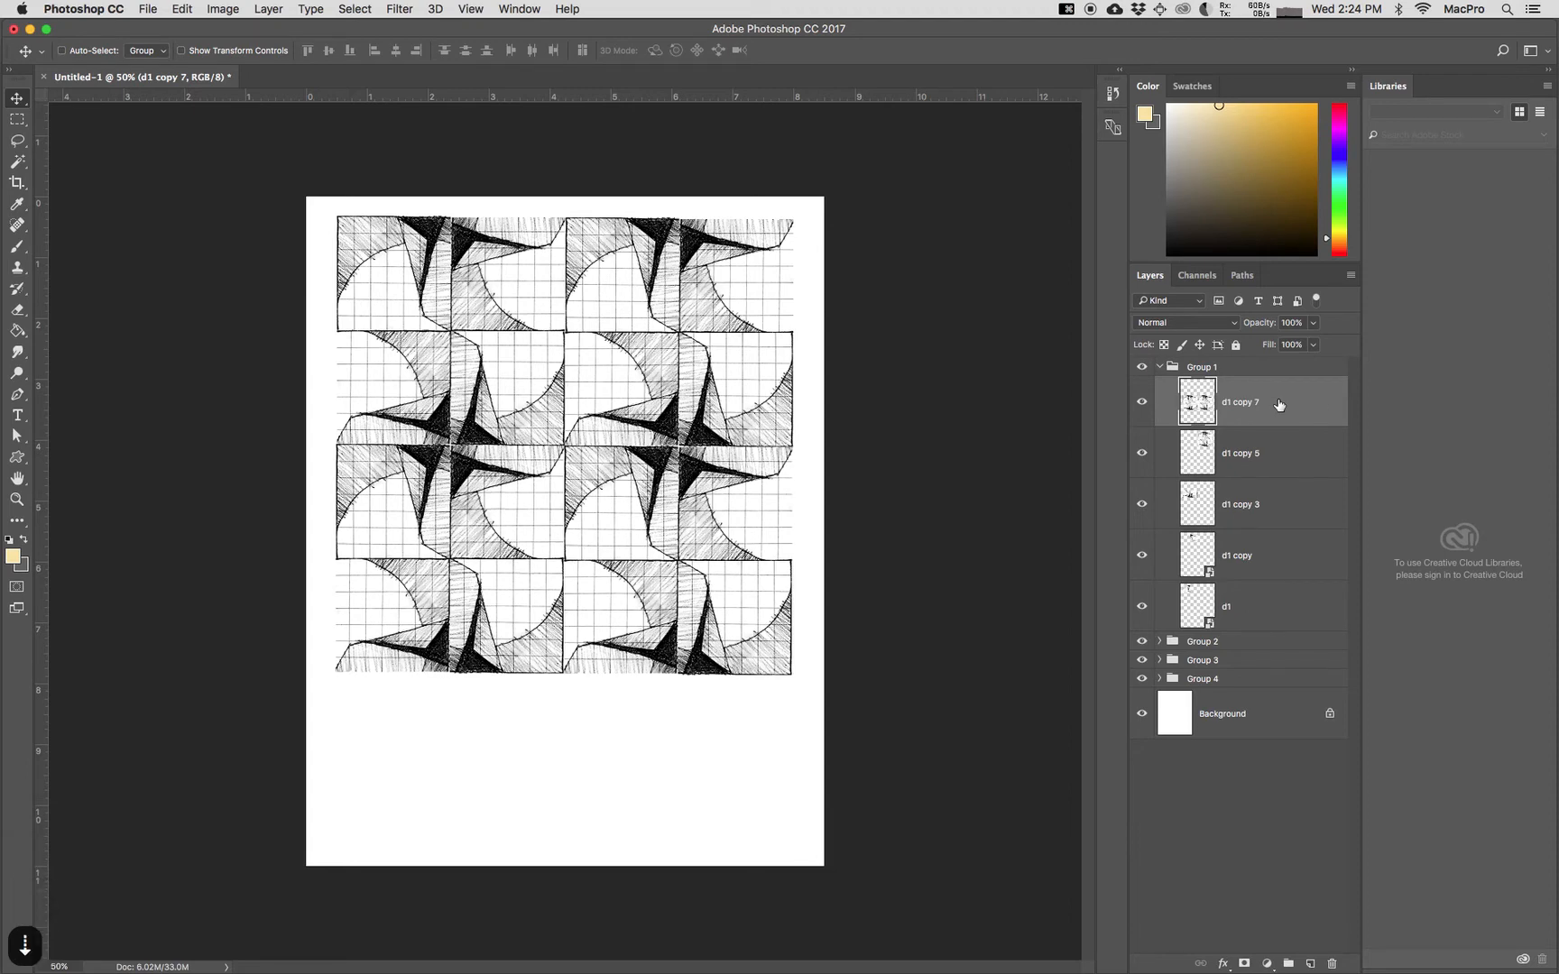
Step: Duplicate Group 1 as Group 1 copy and merge the duplicate group into a single layer
click(1232, 372)
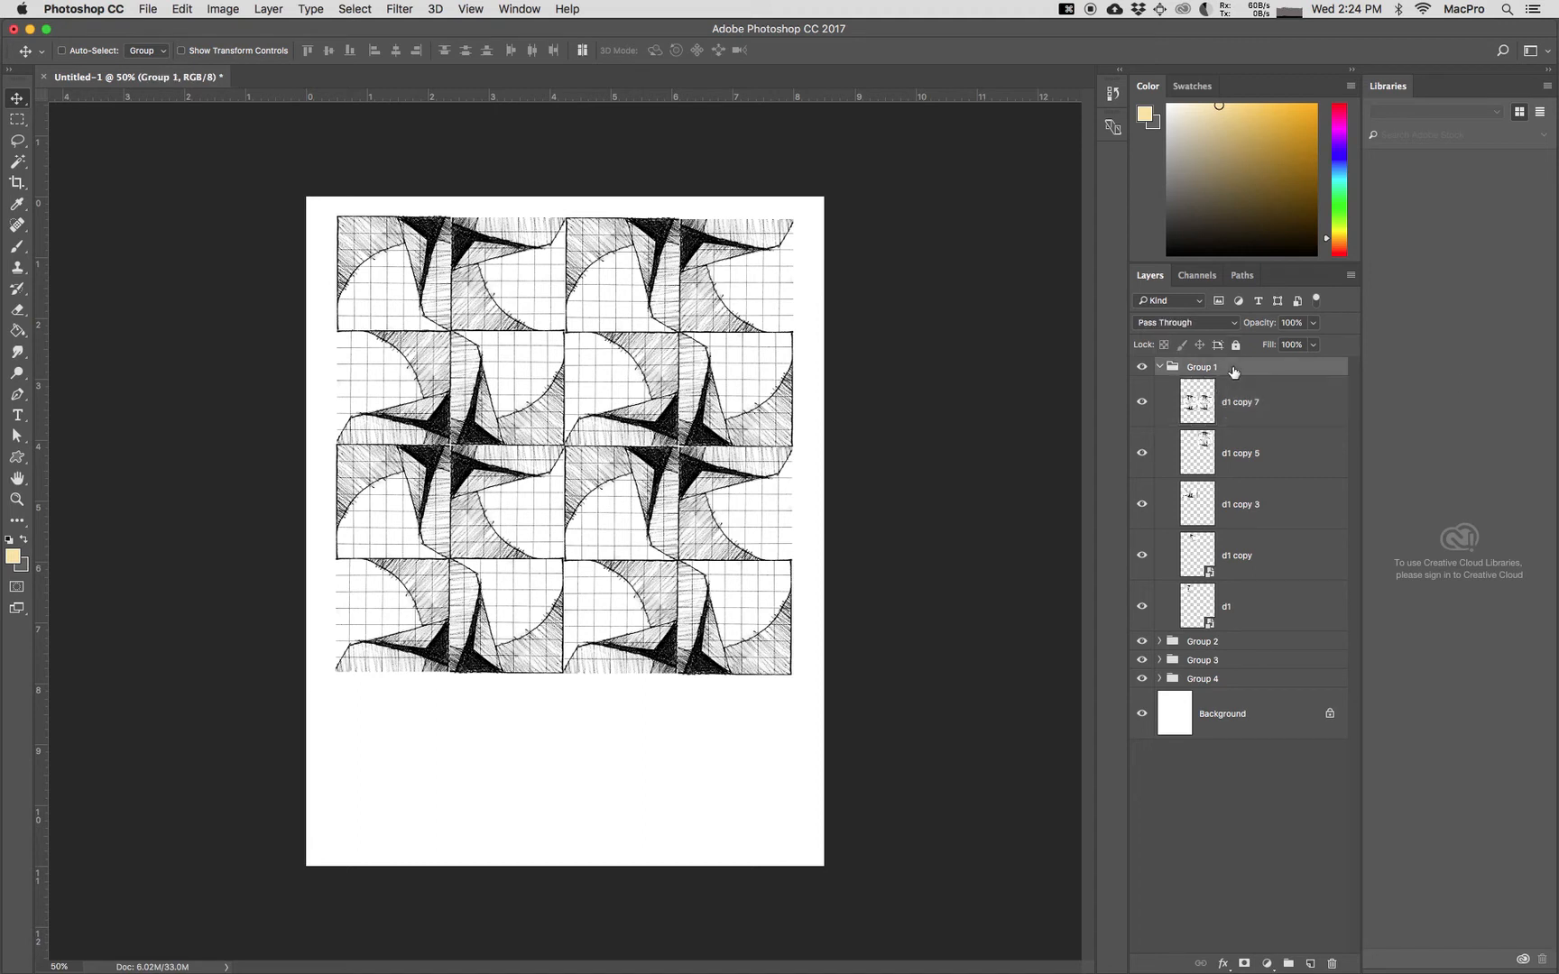
click(1160, 368)
right_click(1250, 369)
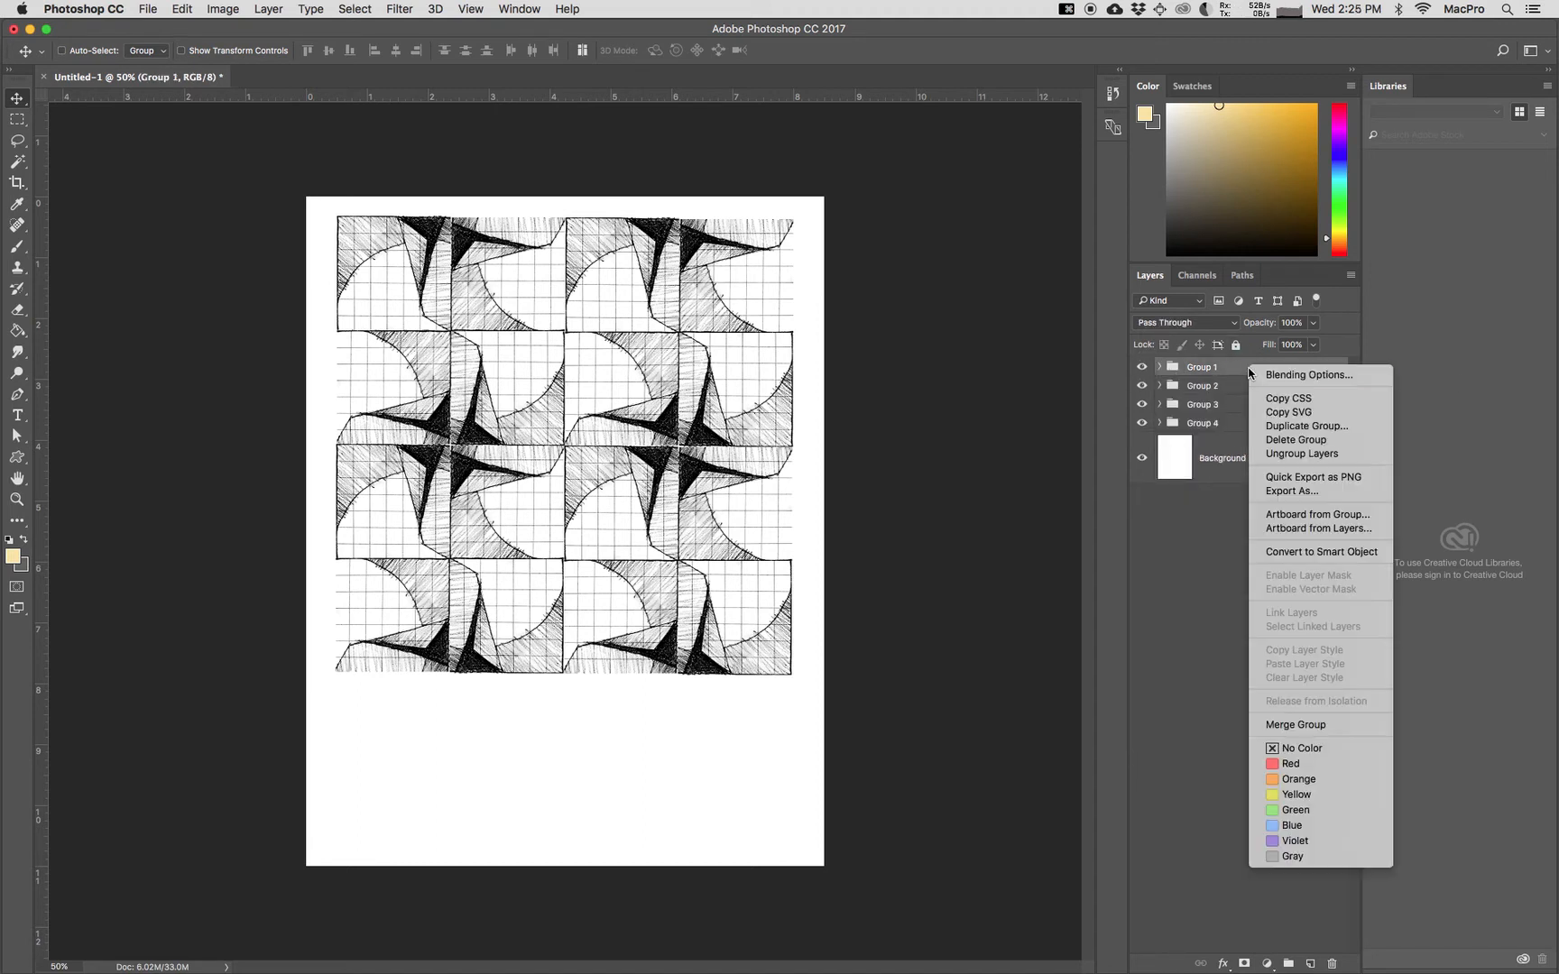
click(1289, 428)
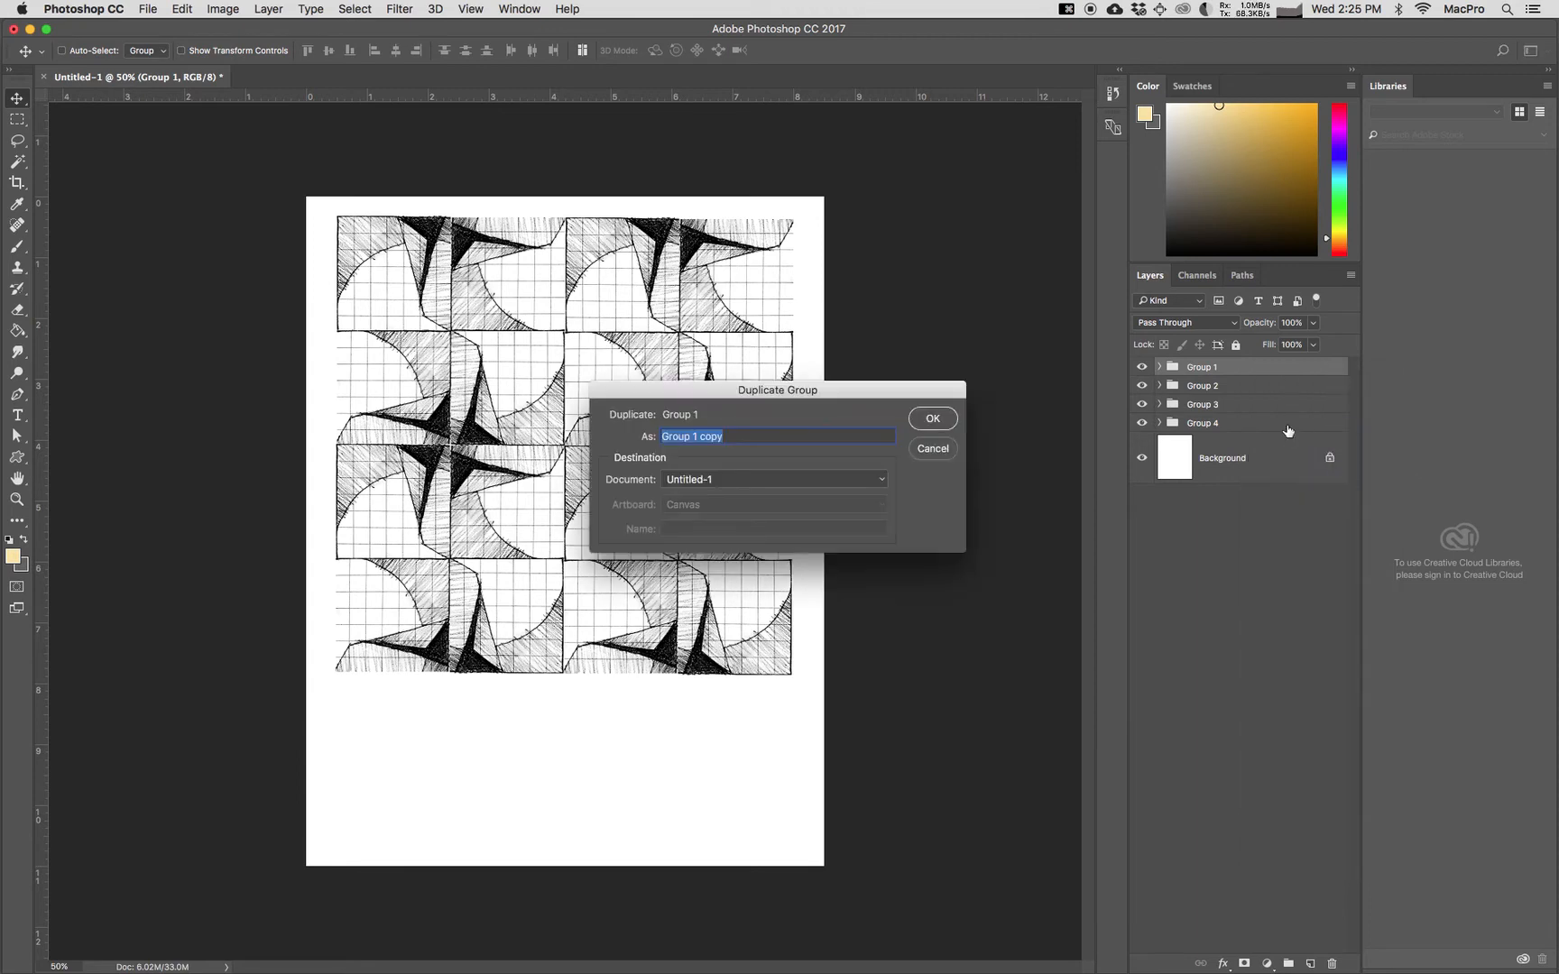
click(931, 420)
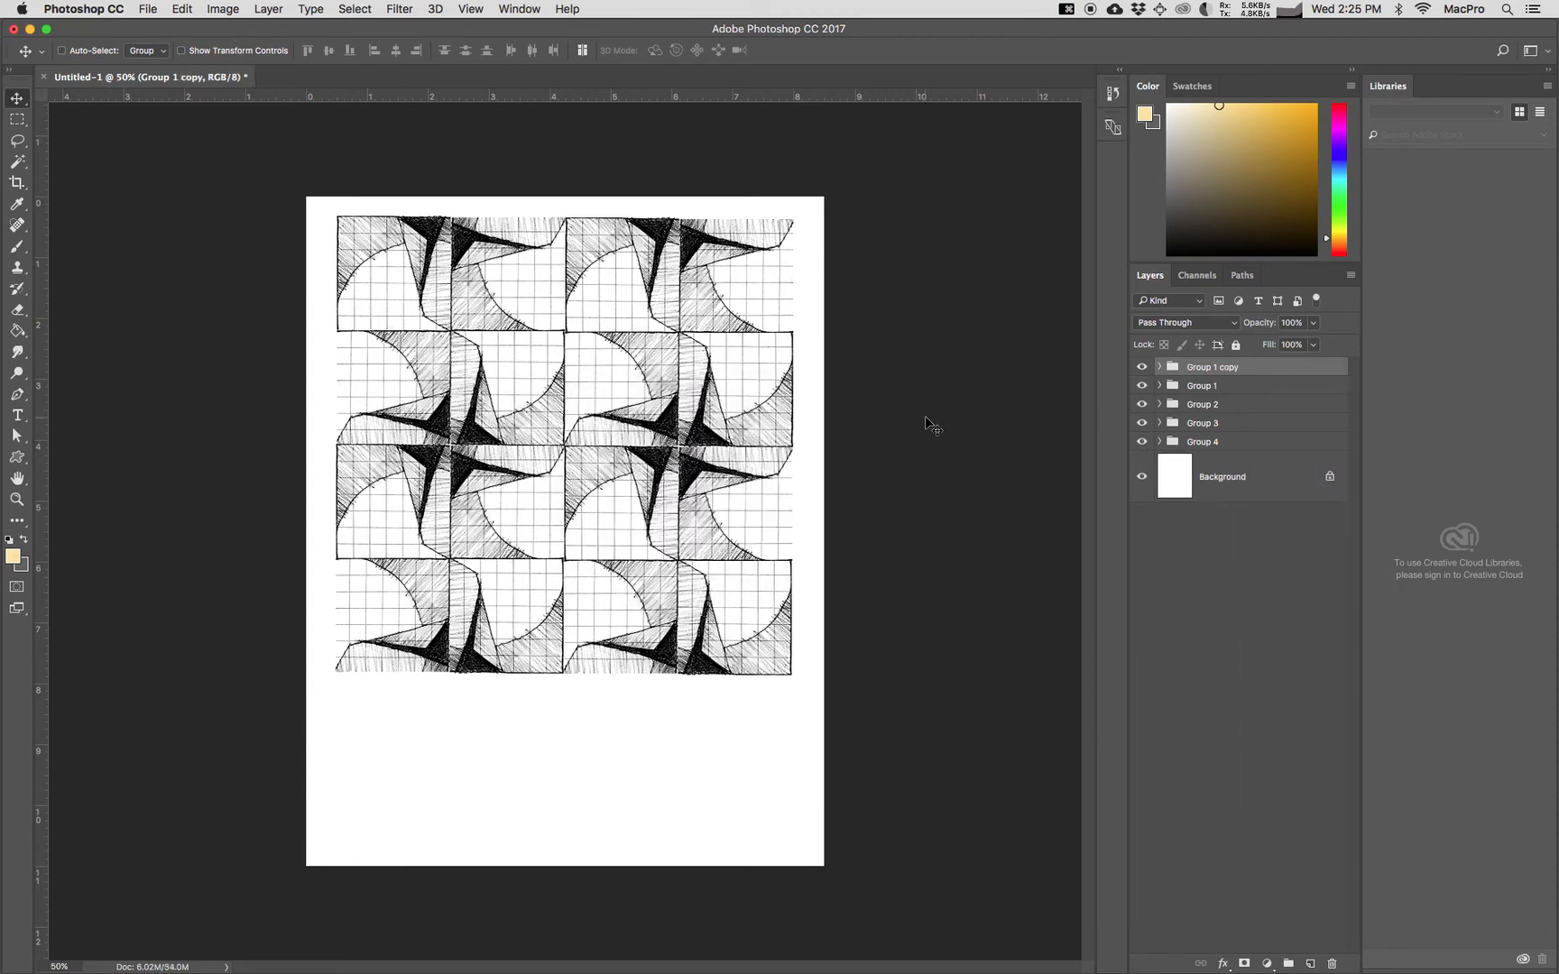
right_click(1258, 370)
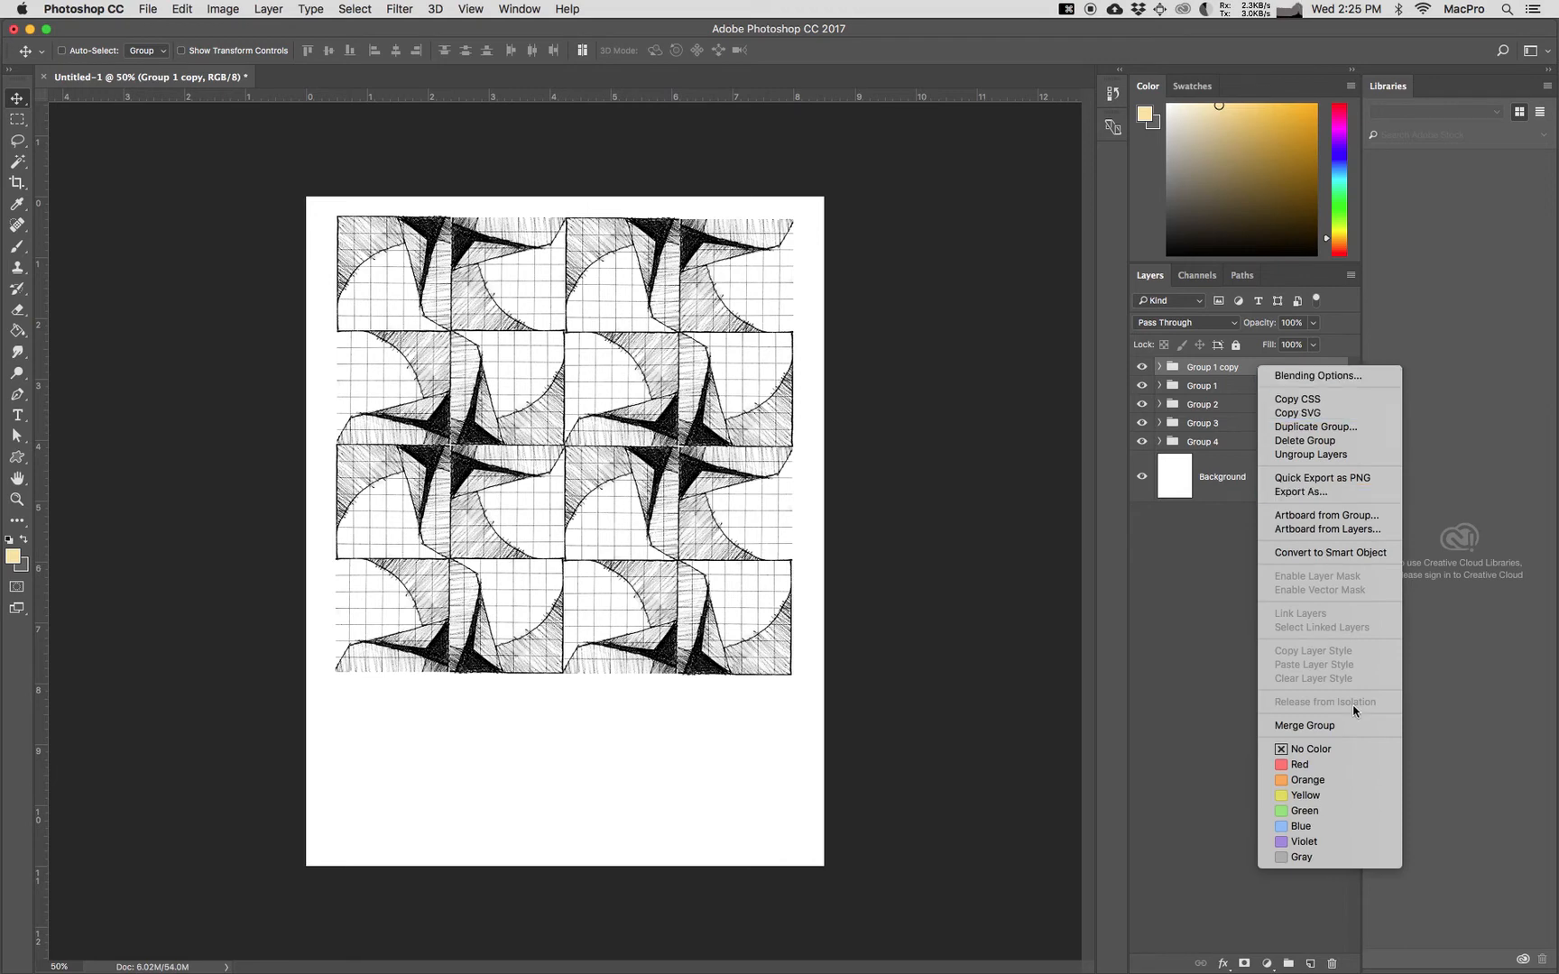
click(1326, 727)
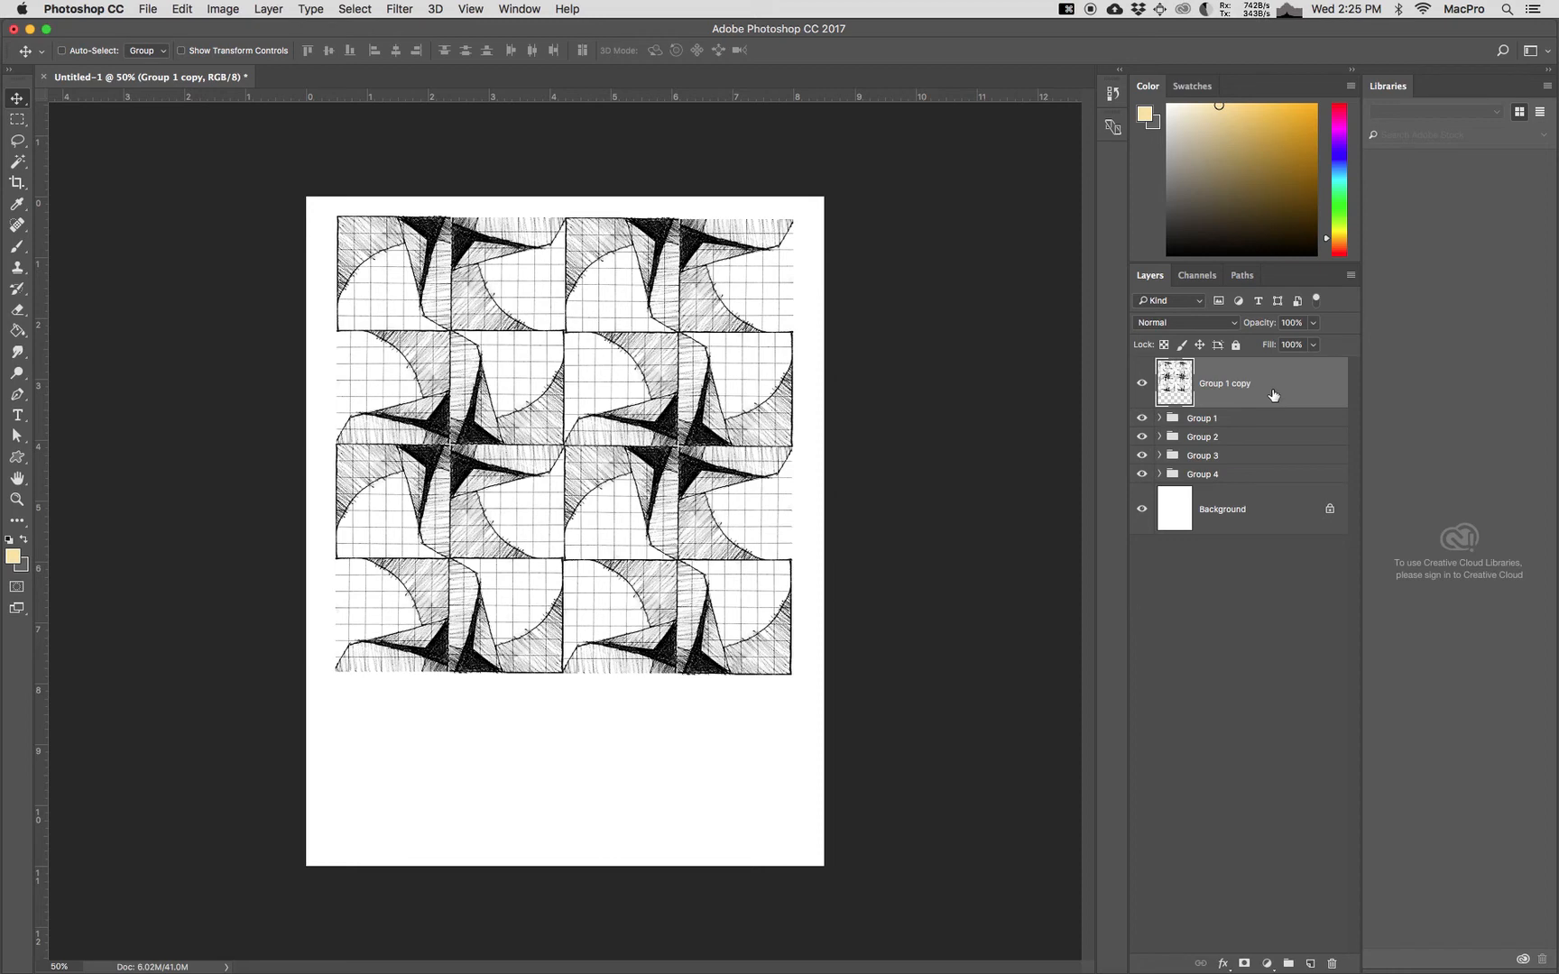
Step: Scale the merged Group 1 copy to about 110.5% so it nearly fills the page width, and move it close to the top edge
key(super+t)
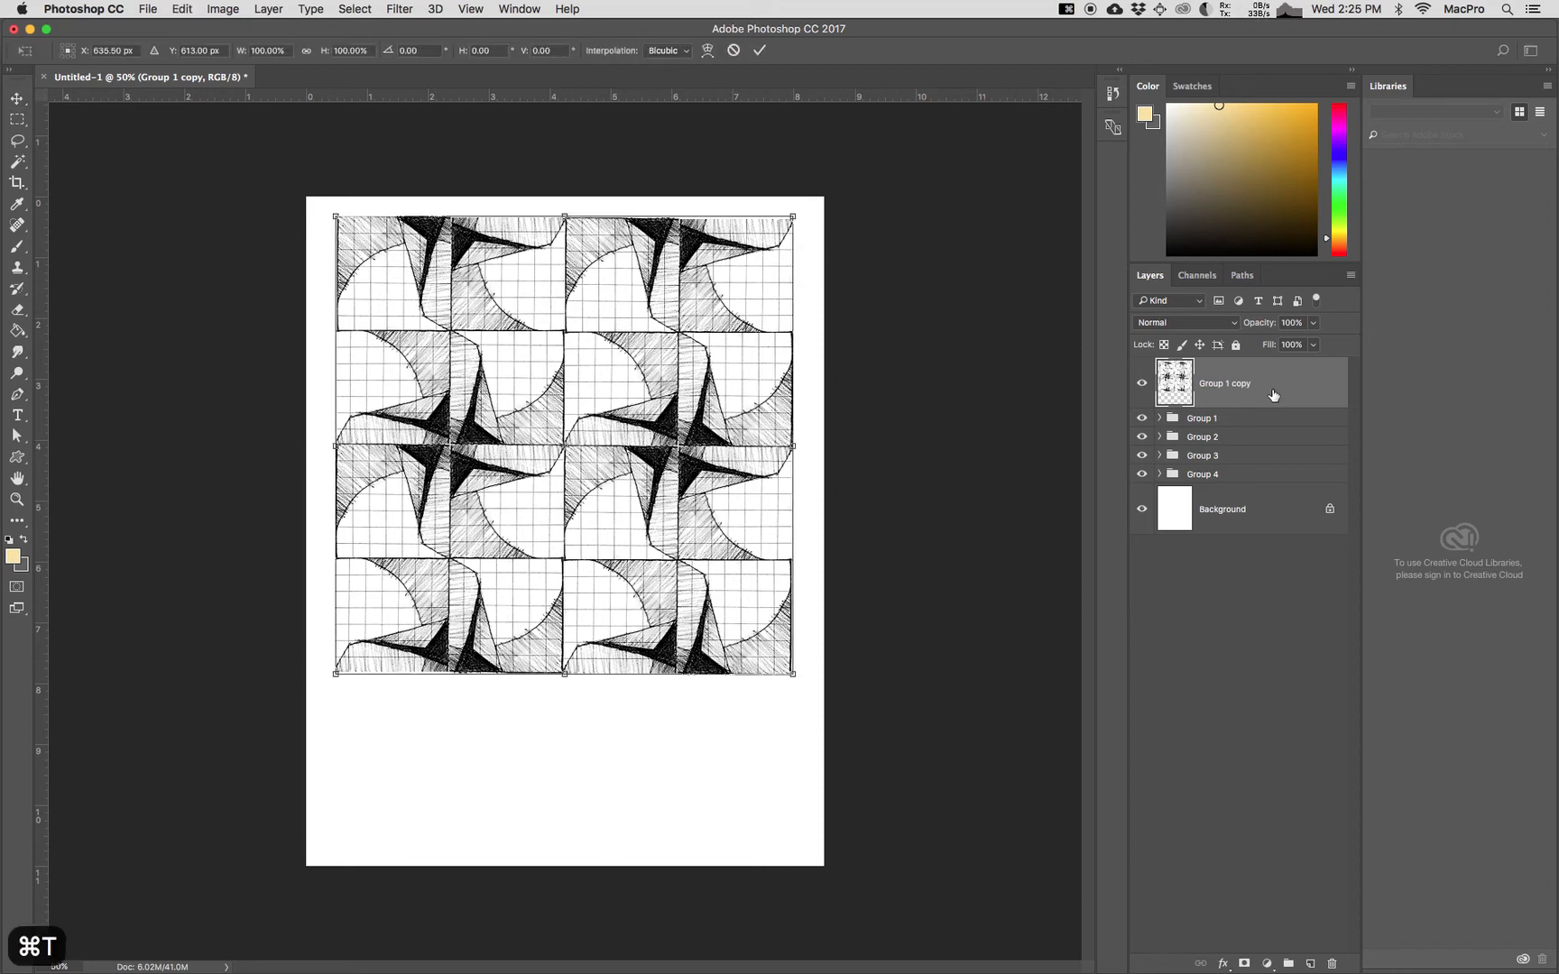
drag(798, 682, 836, 724)
mouse_move(797, 657)
mouse_down()
mouse_move(767, 666)
mouse_move(768, 649)
mouse_up()
key(Up)
key(Up)
key(Up)
key(Up)
key(Up)
key(Up)
key(Up)
key(Up)
key(Up)
key(Up)
key(Up)
key(Up)
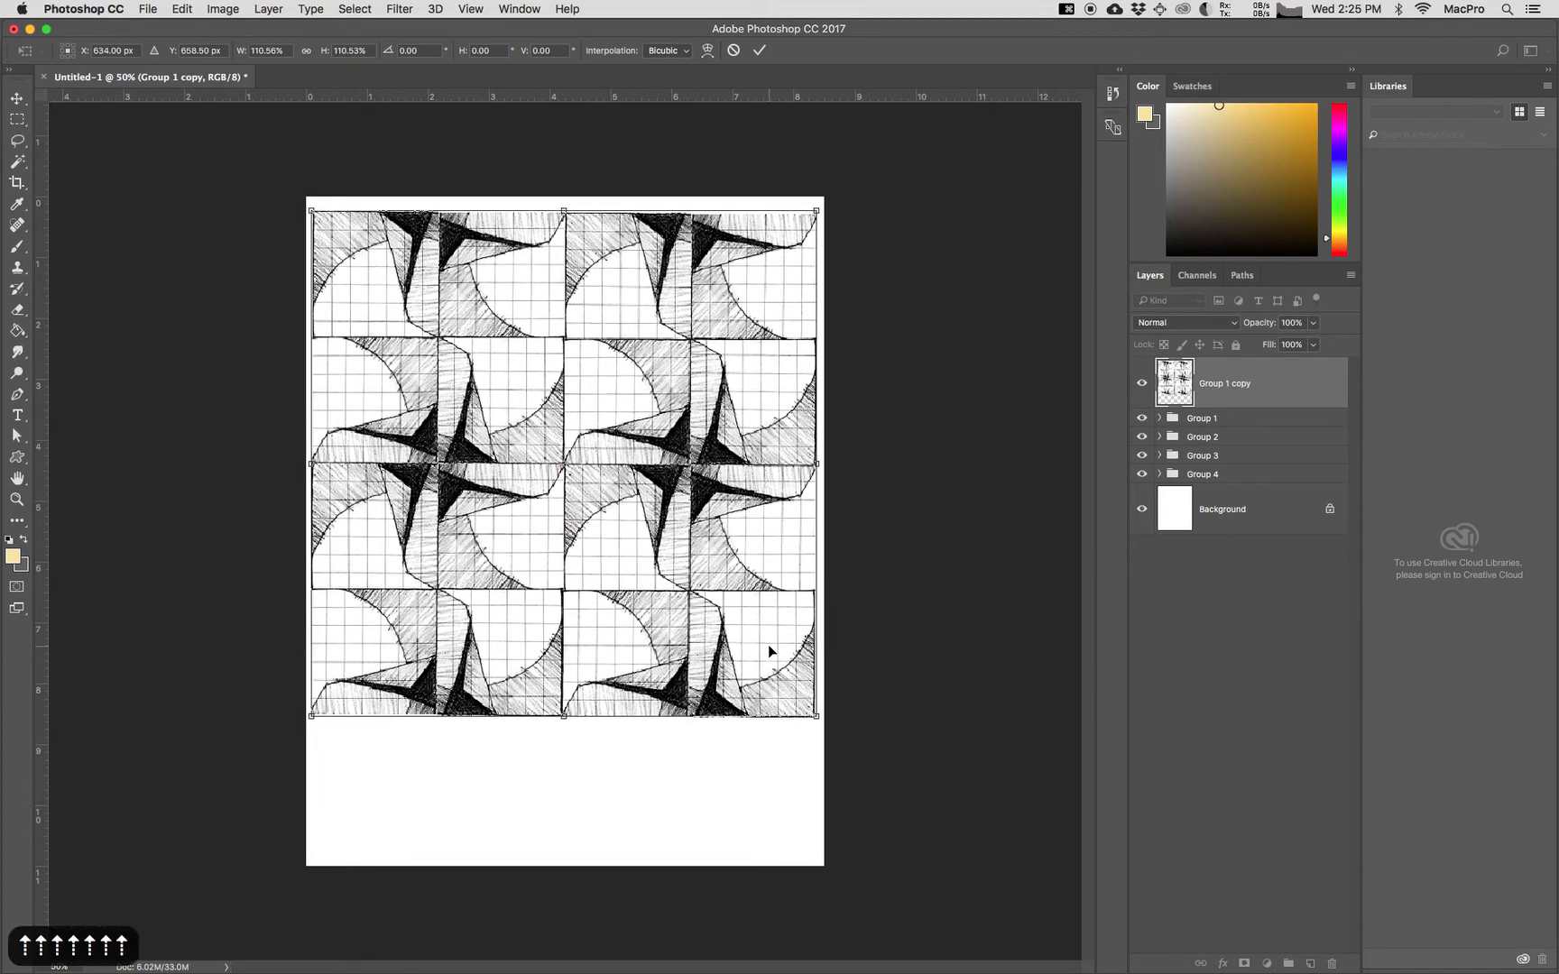
key(Up)
key(Up)
key(Up)
key(Up)
key(Up)
key(Up)
key(Up)
key(Up)
key(Up)
key(Up)
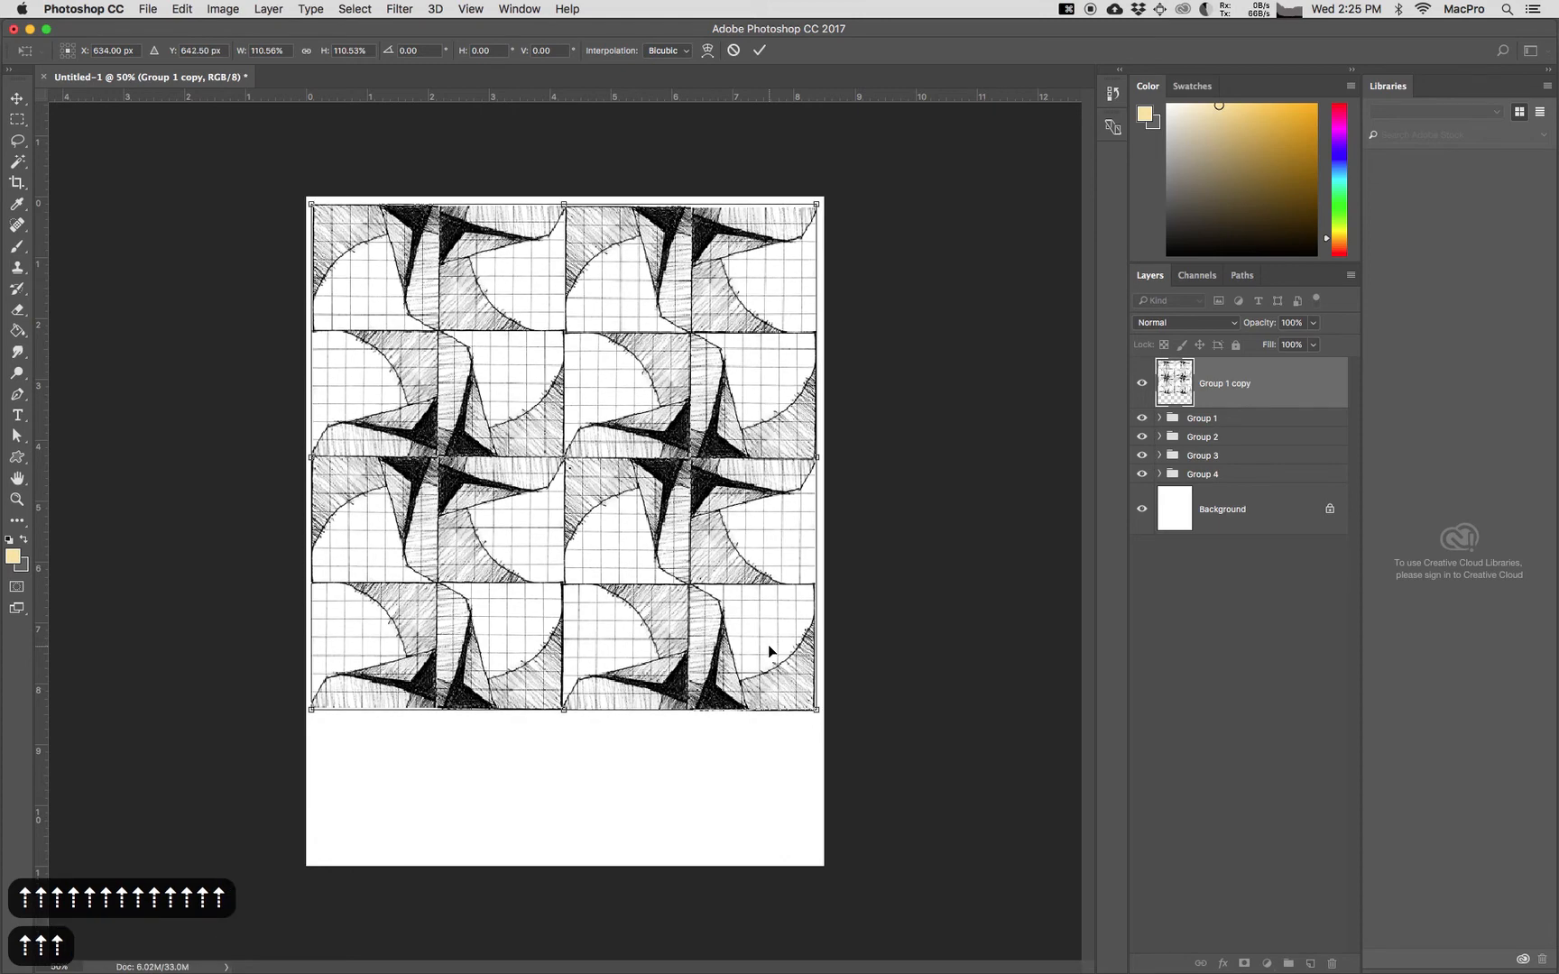
key(Return)
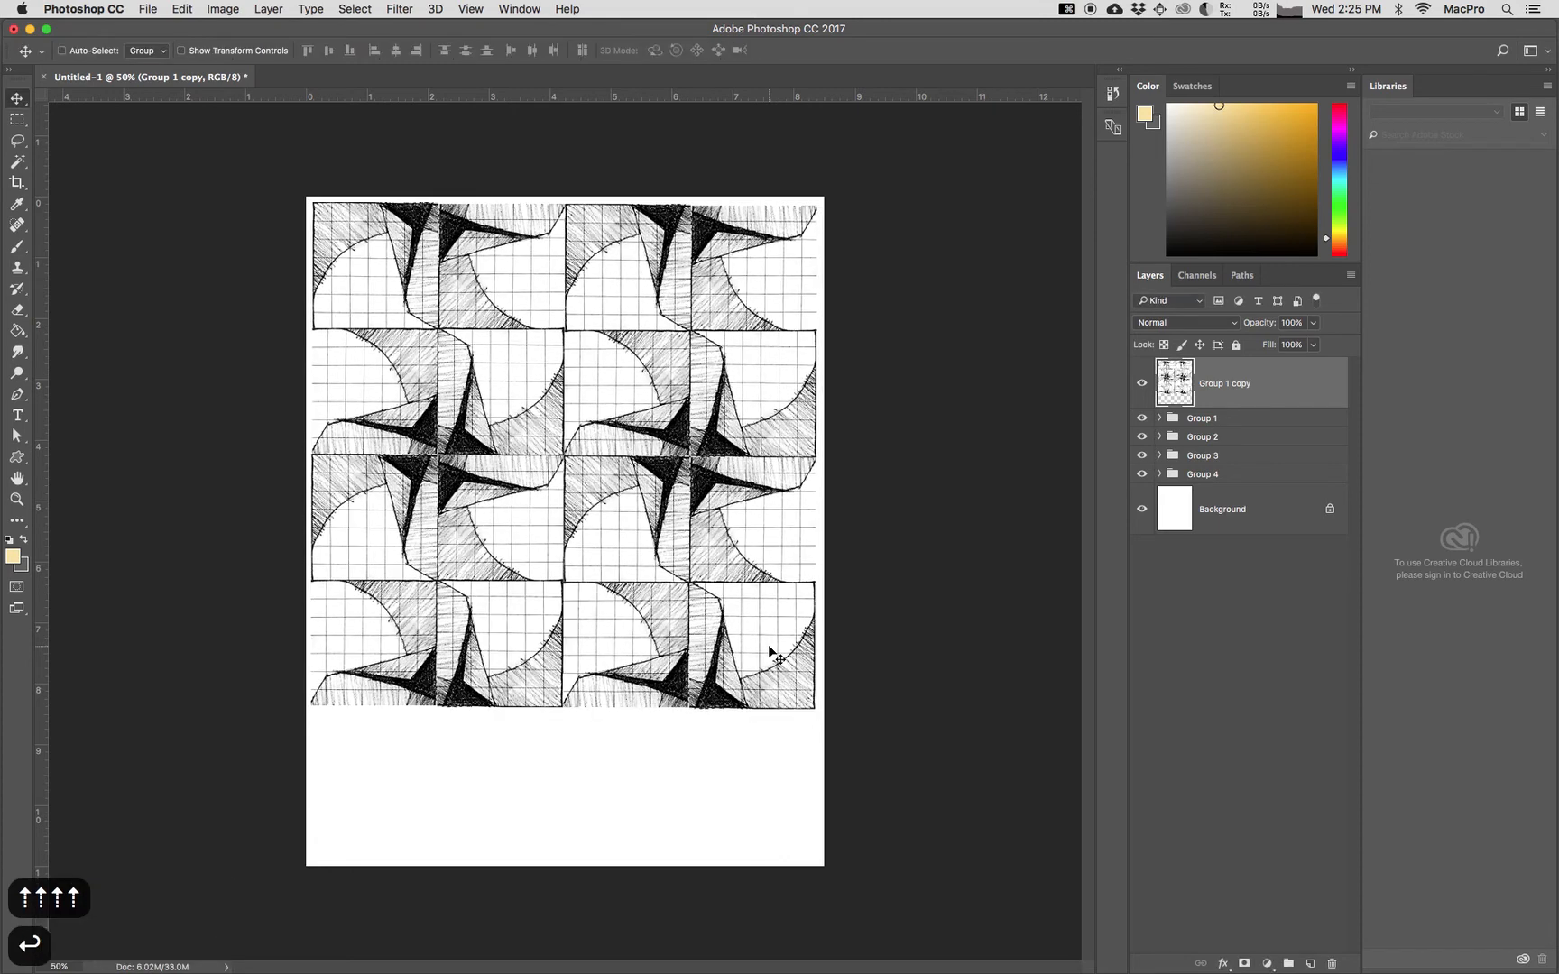
Step: Hide Group 1 and the merged Group 1 copy, and expand Group 2
click(1141, 419)
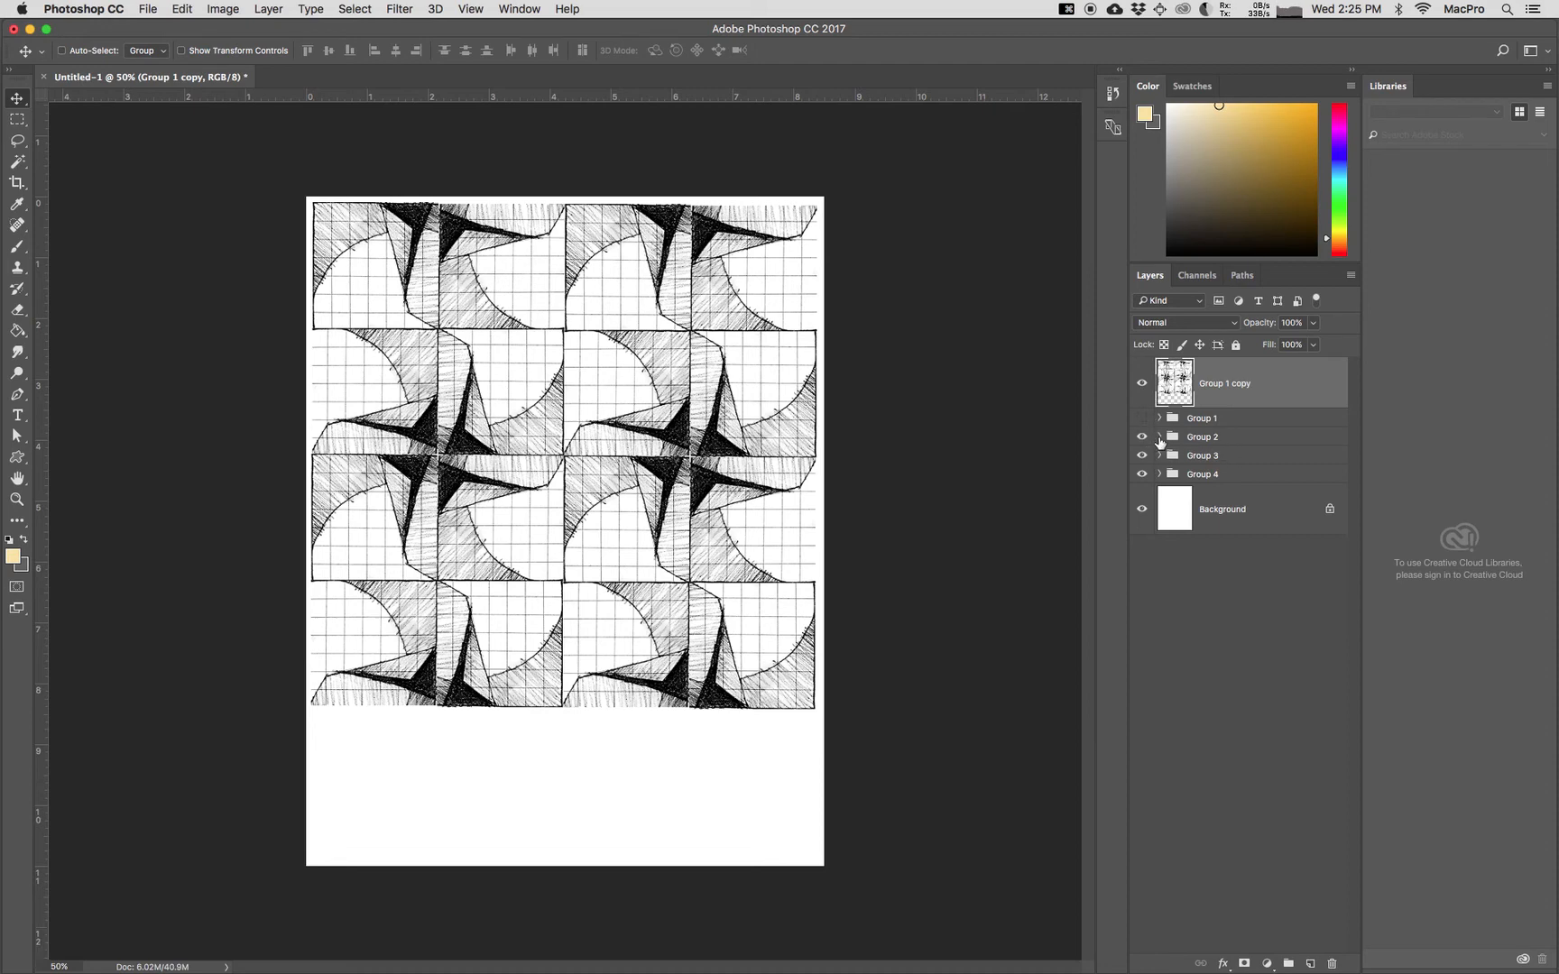
click(1141, 386)
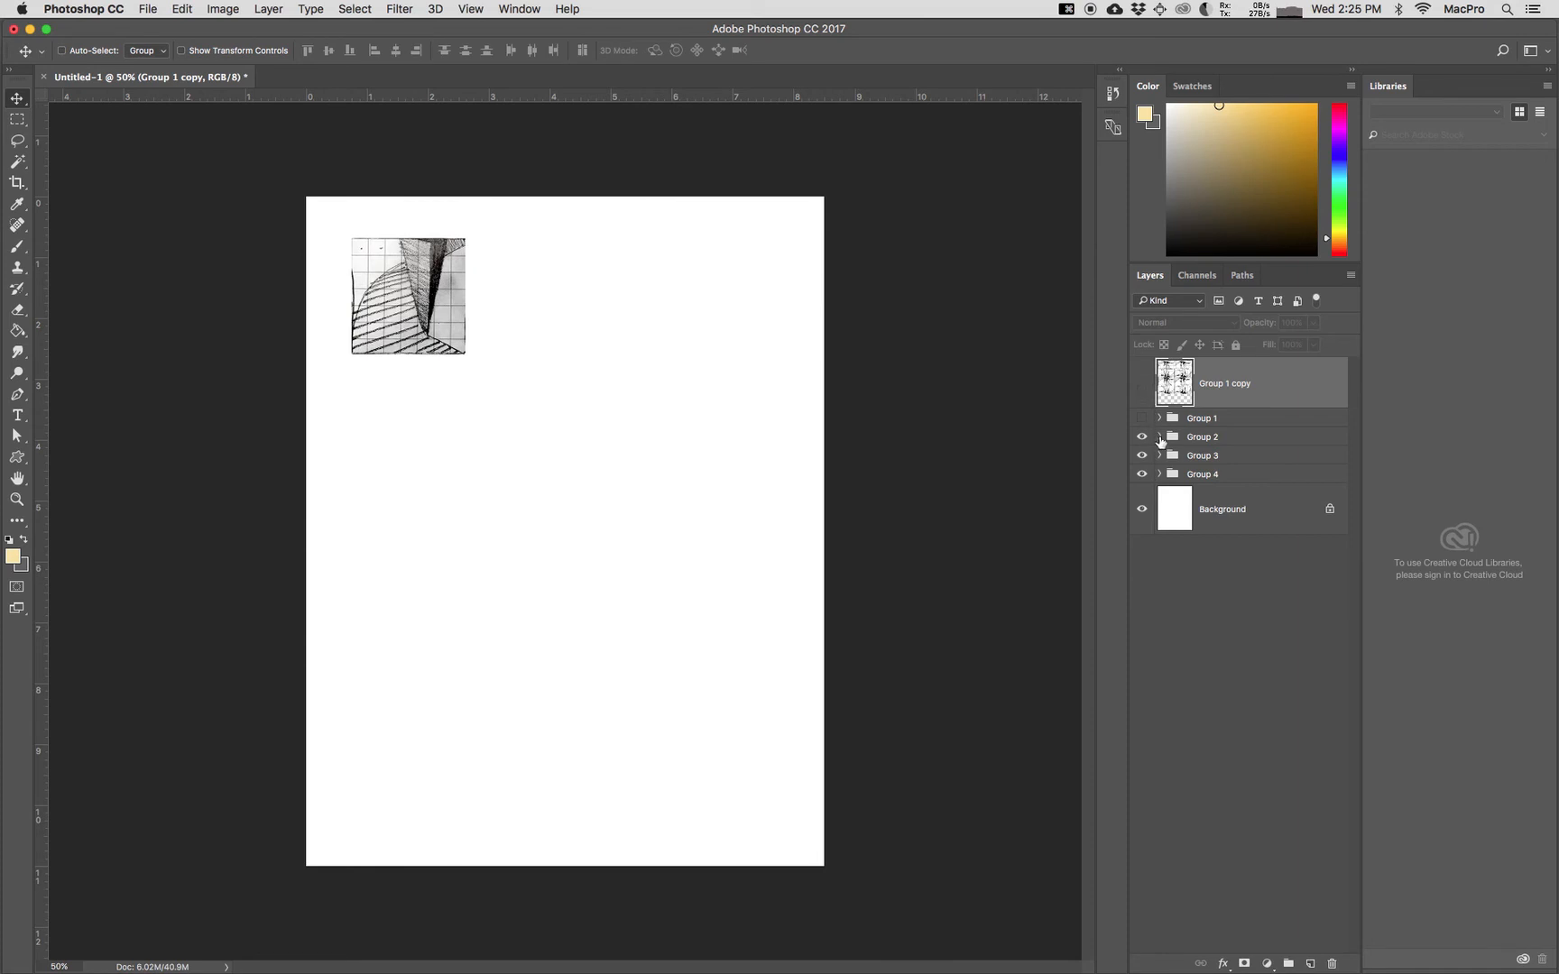
click(1159, 438)
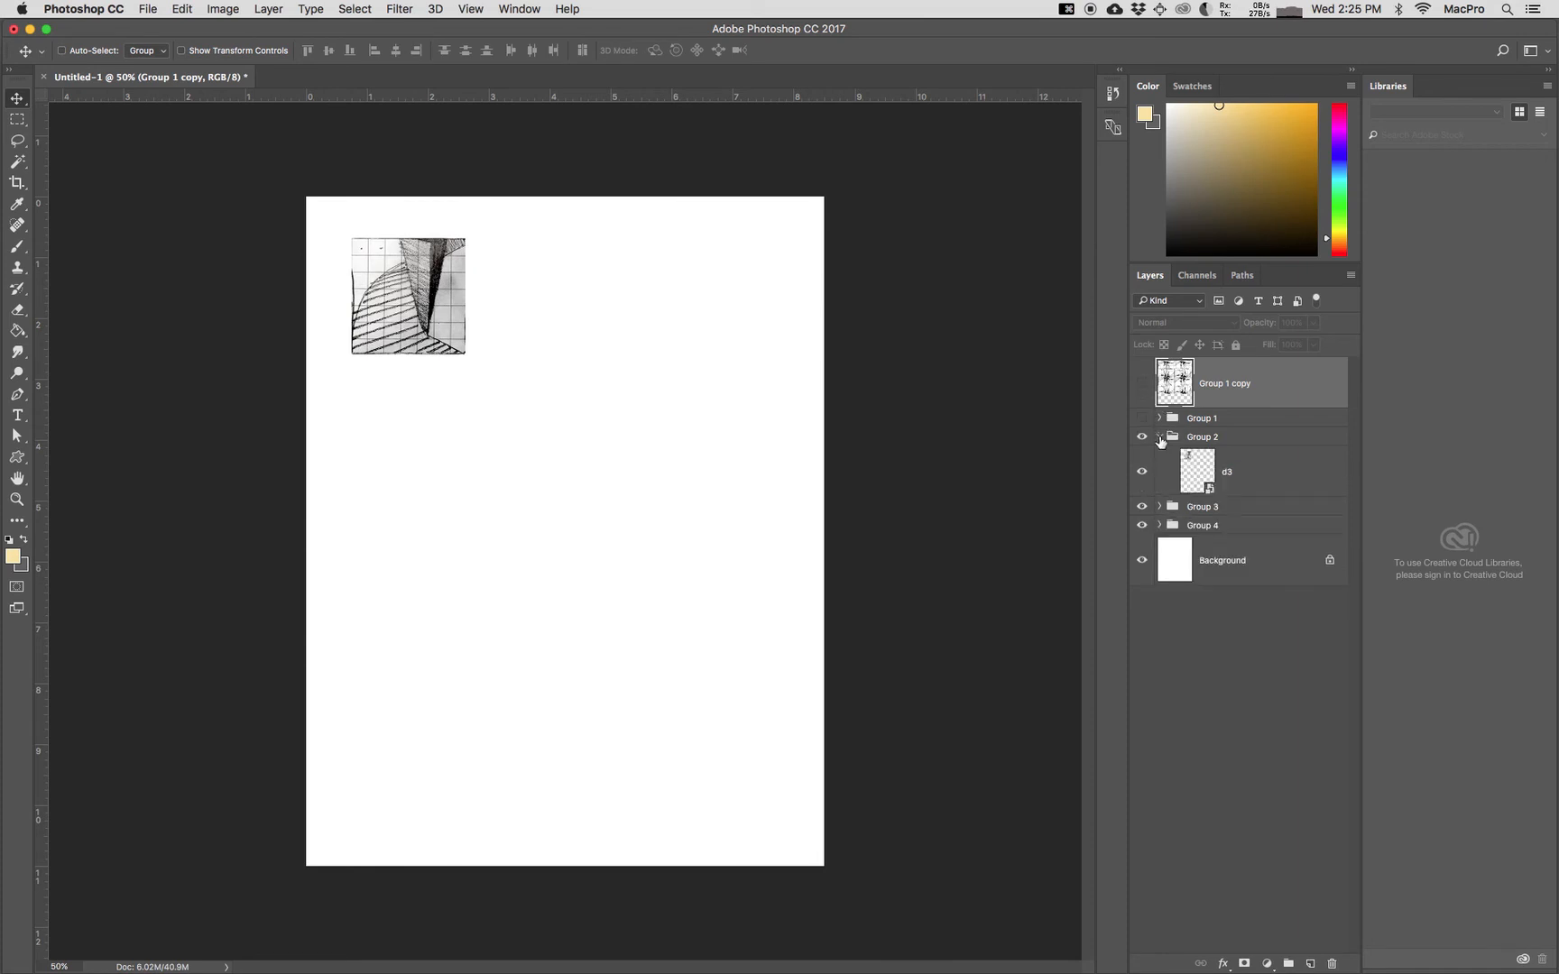
Step: Duplicate the d3 layer once and place the copy directly against the right edge of the original drawing
click(1259, 478)
key(super+j)
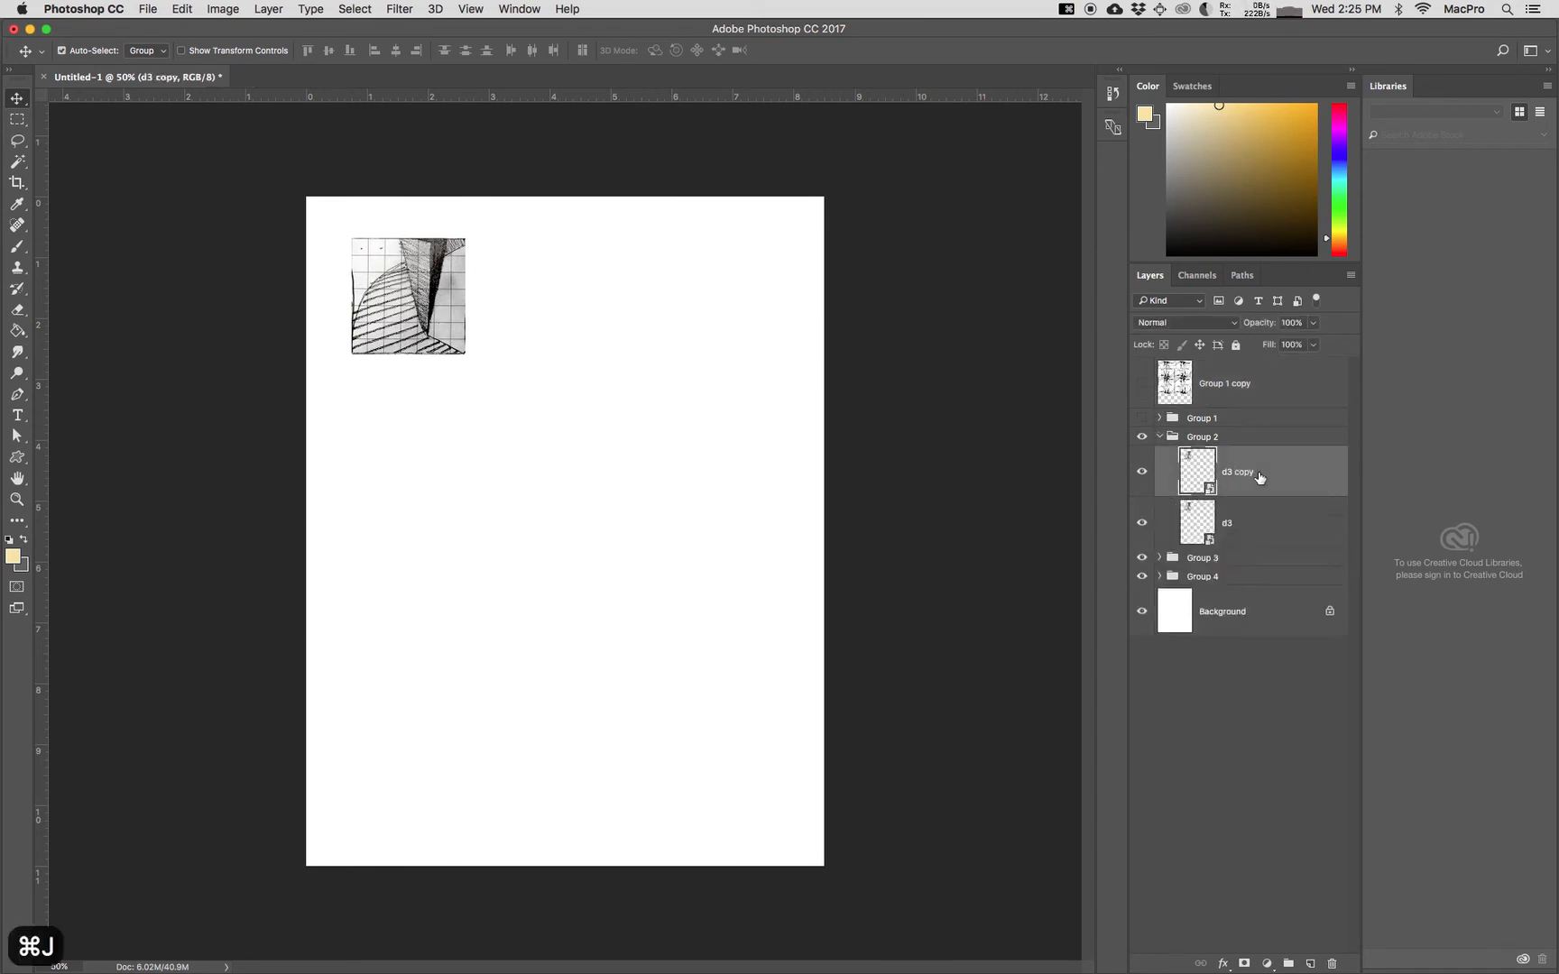
right_click(1259, 471)
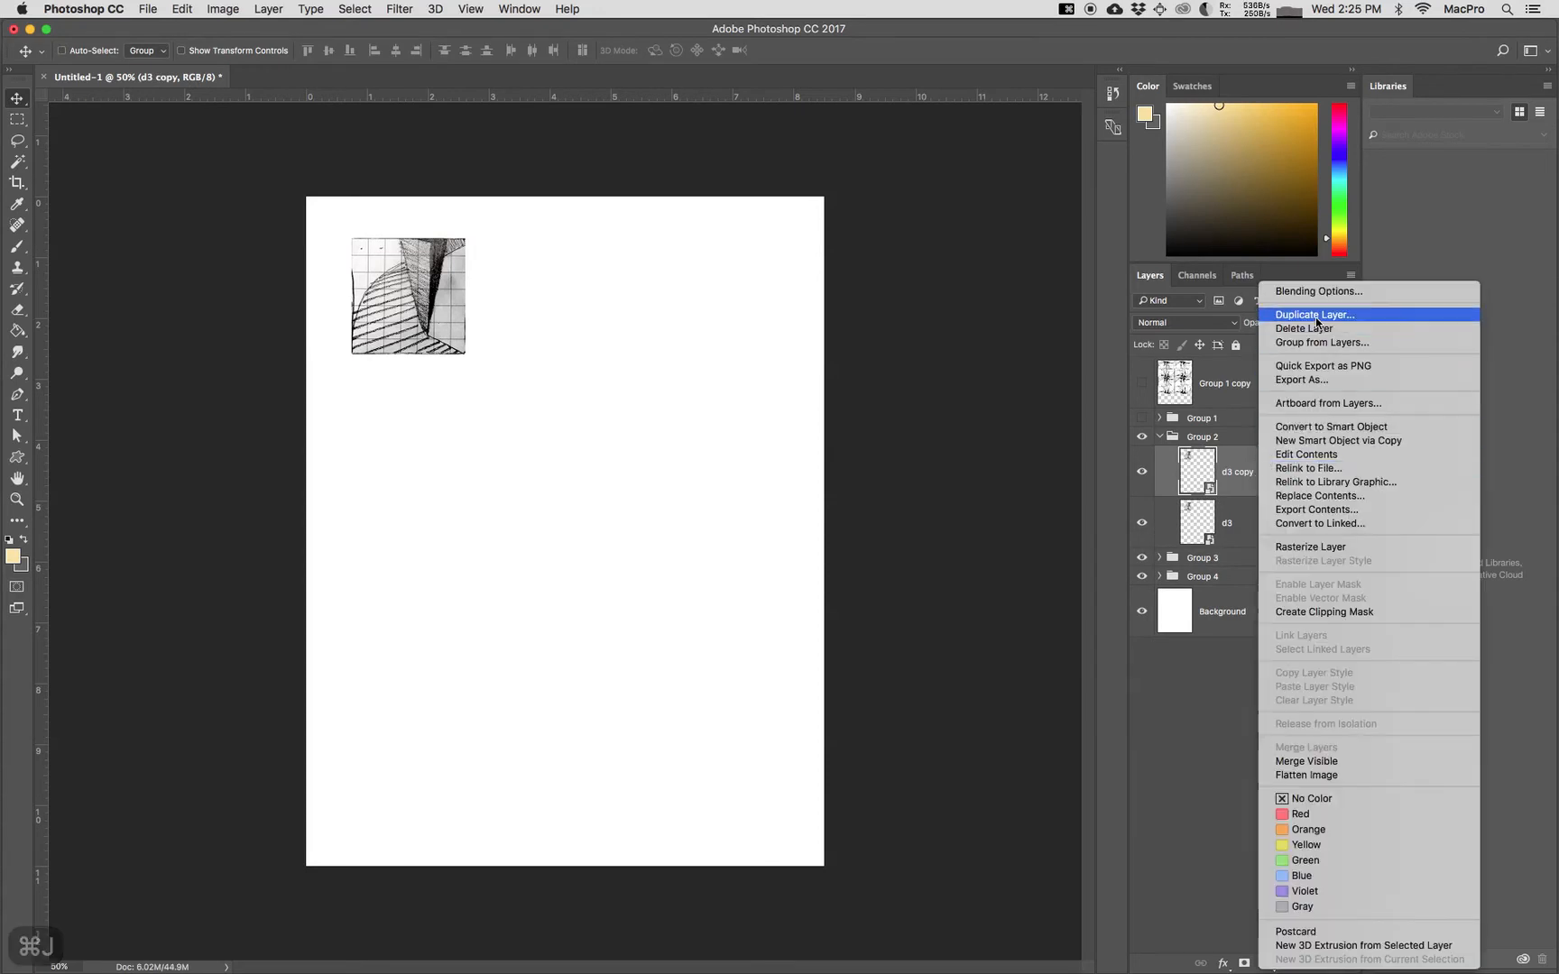
click(1316, 316)
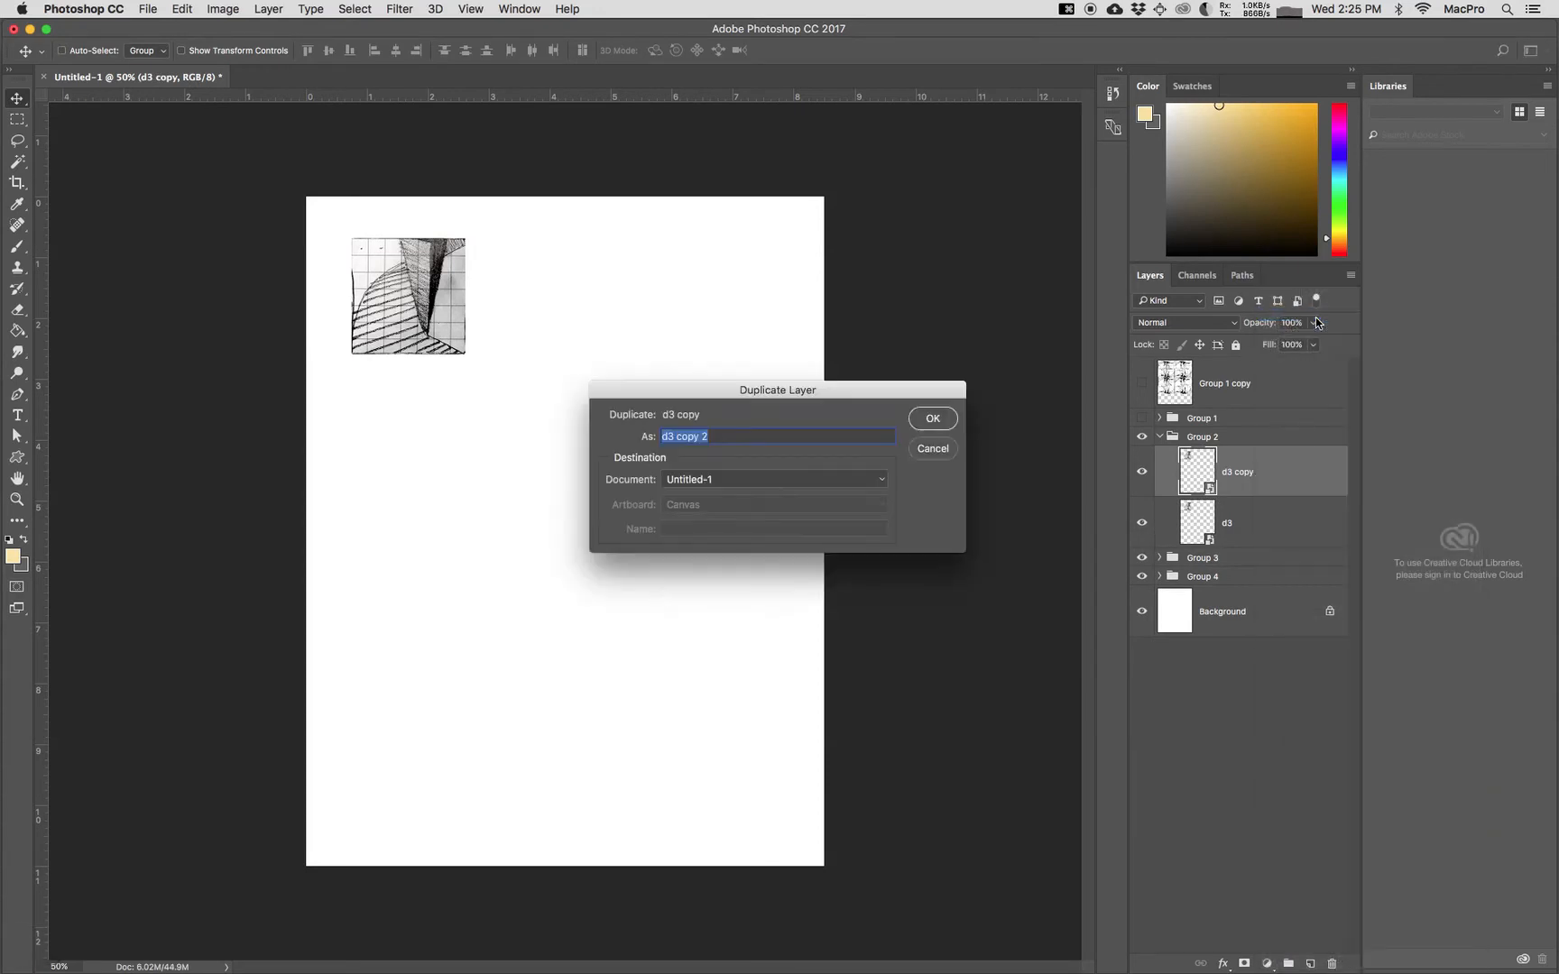
click(934, 448)
drag(418, 325, 532, 325)
key(Up)
key(Up)
key(Left)
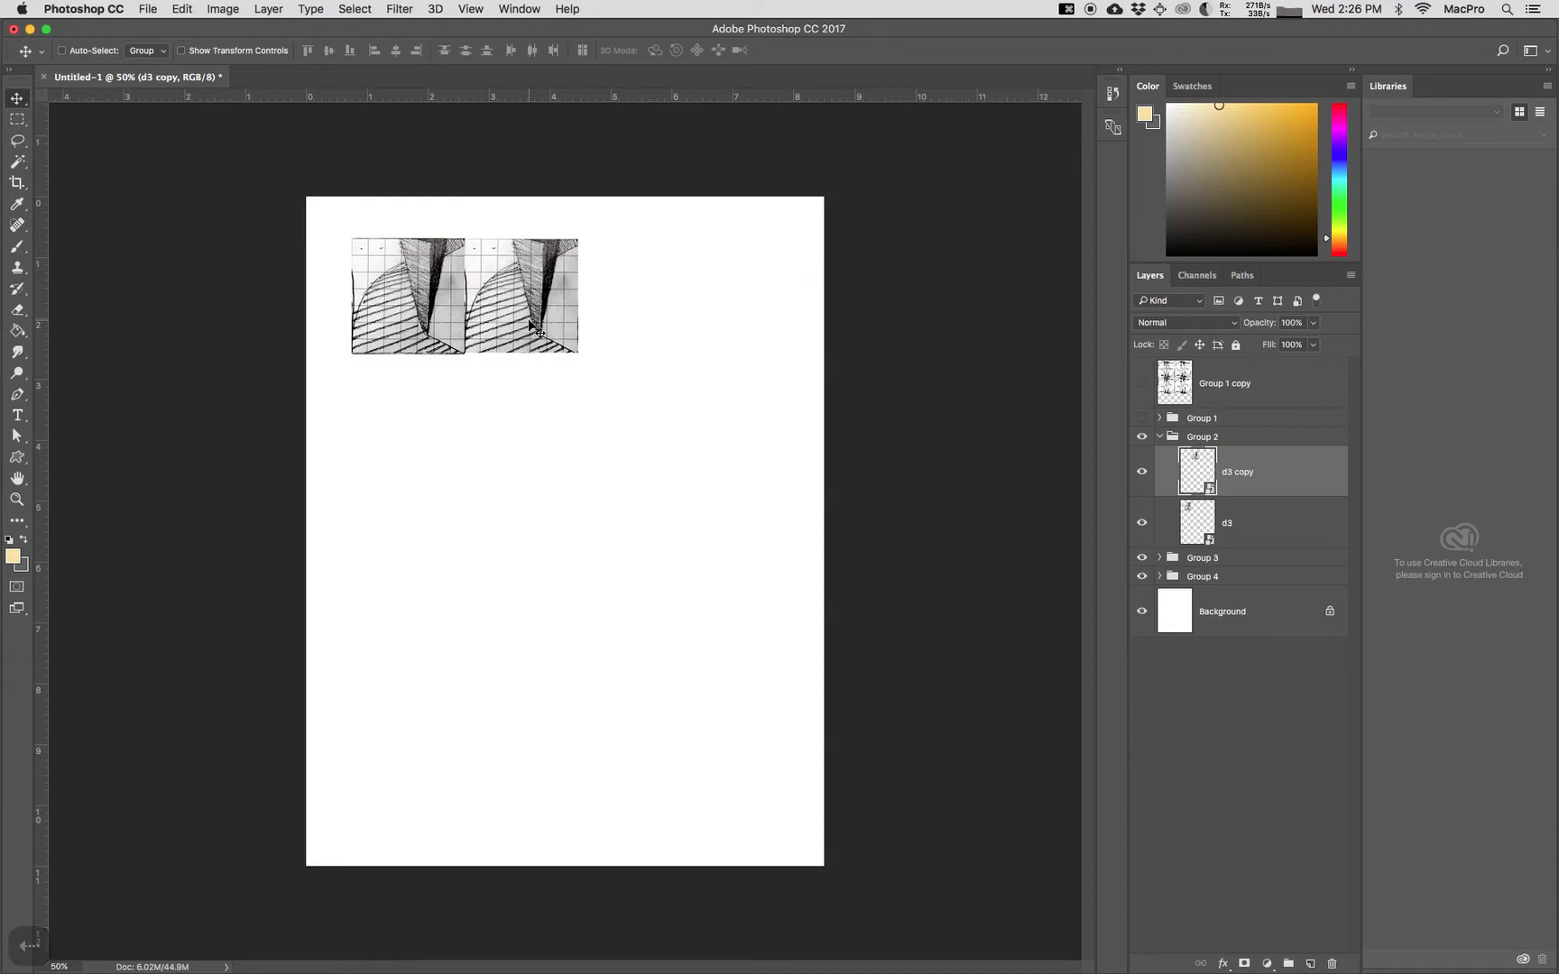
Step: Rotate the d3 copy layer by 90 degrees
key(super+t)
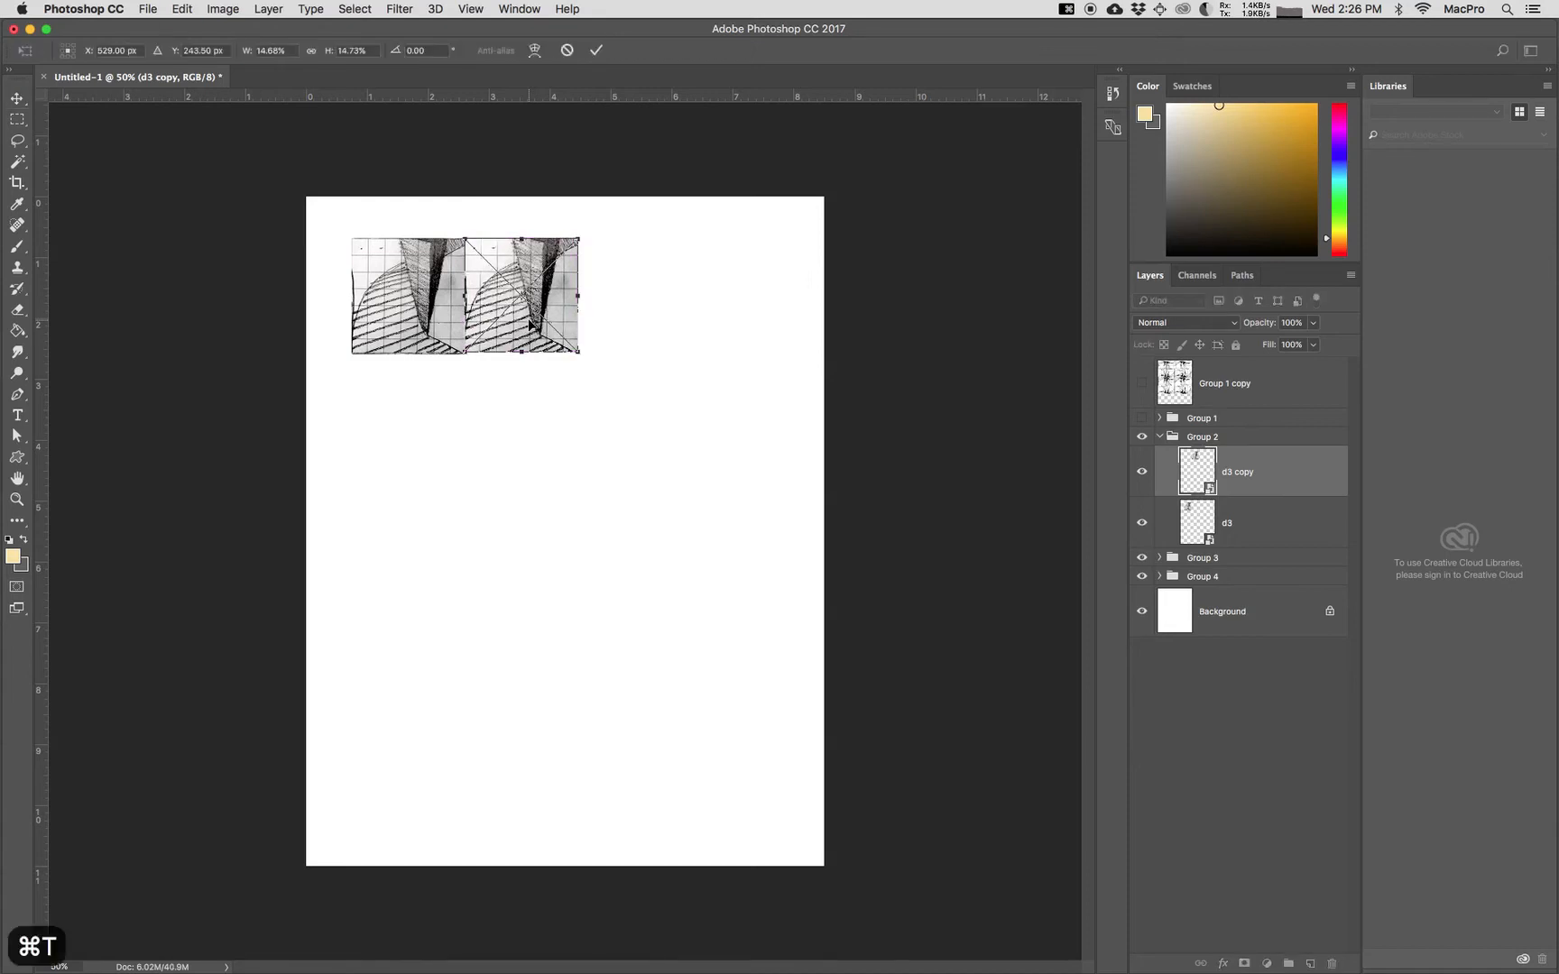
click(428, 50)
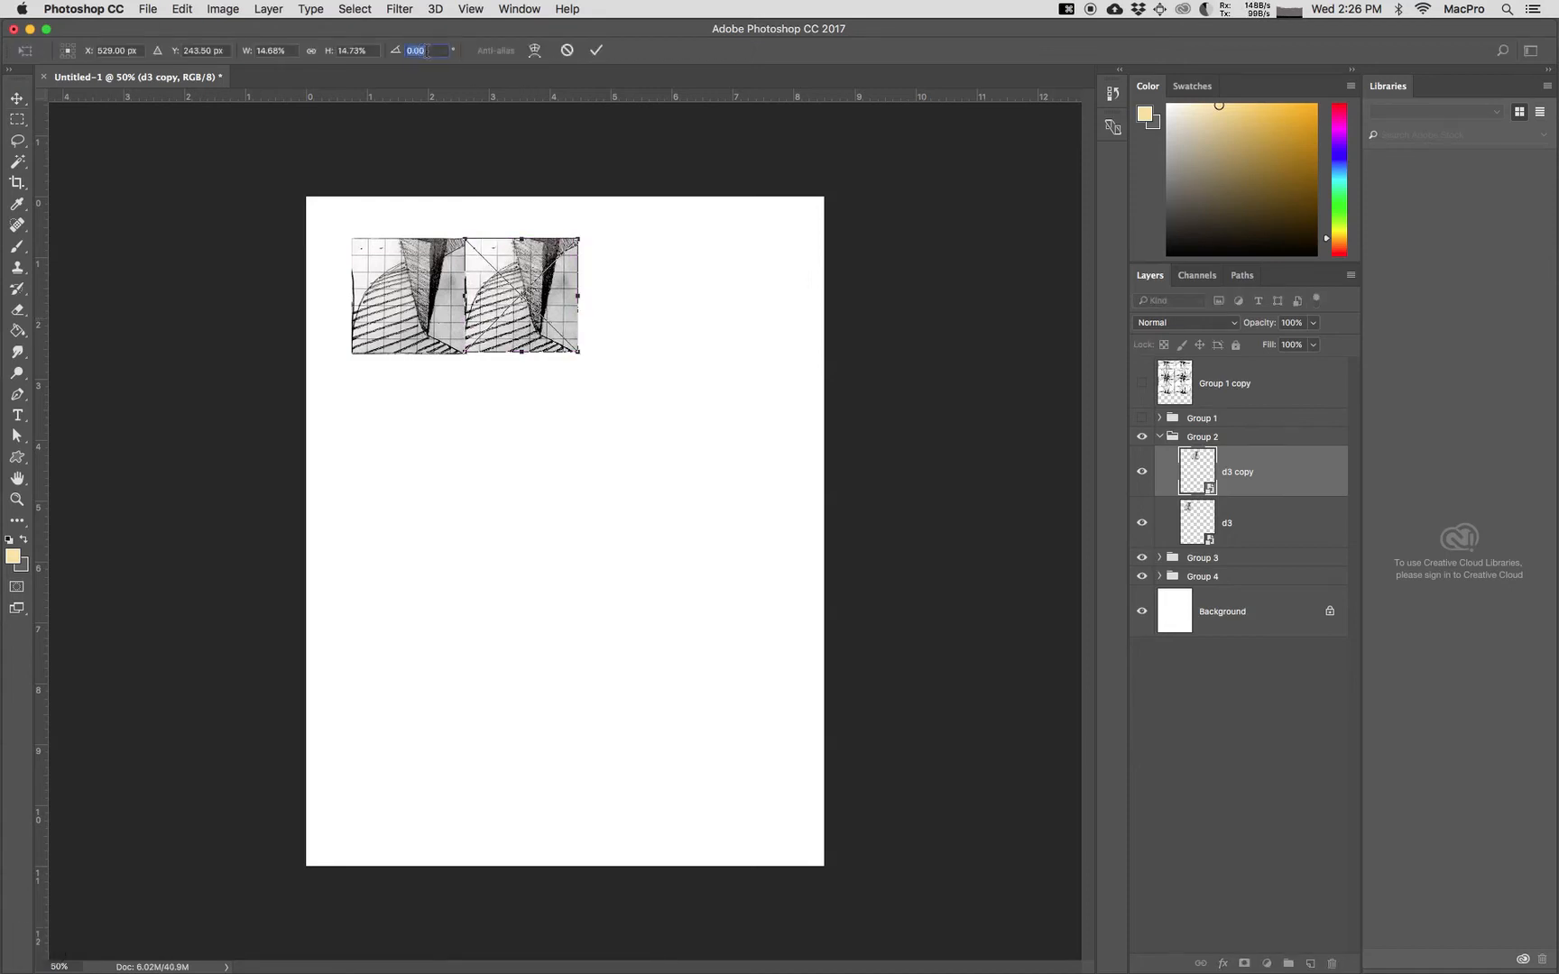
text(90)
key(Return)
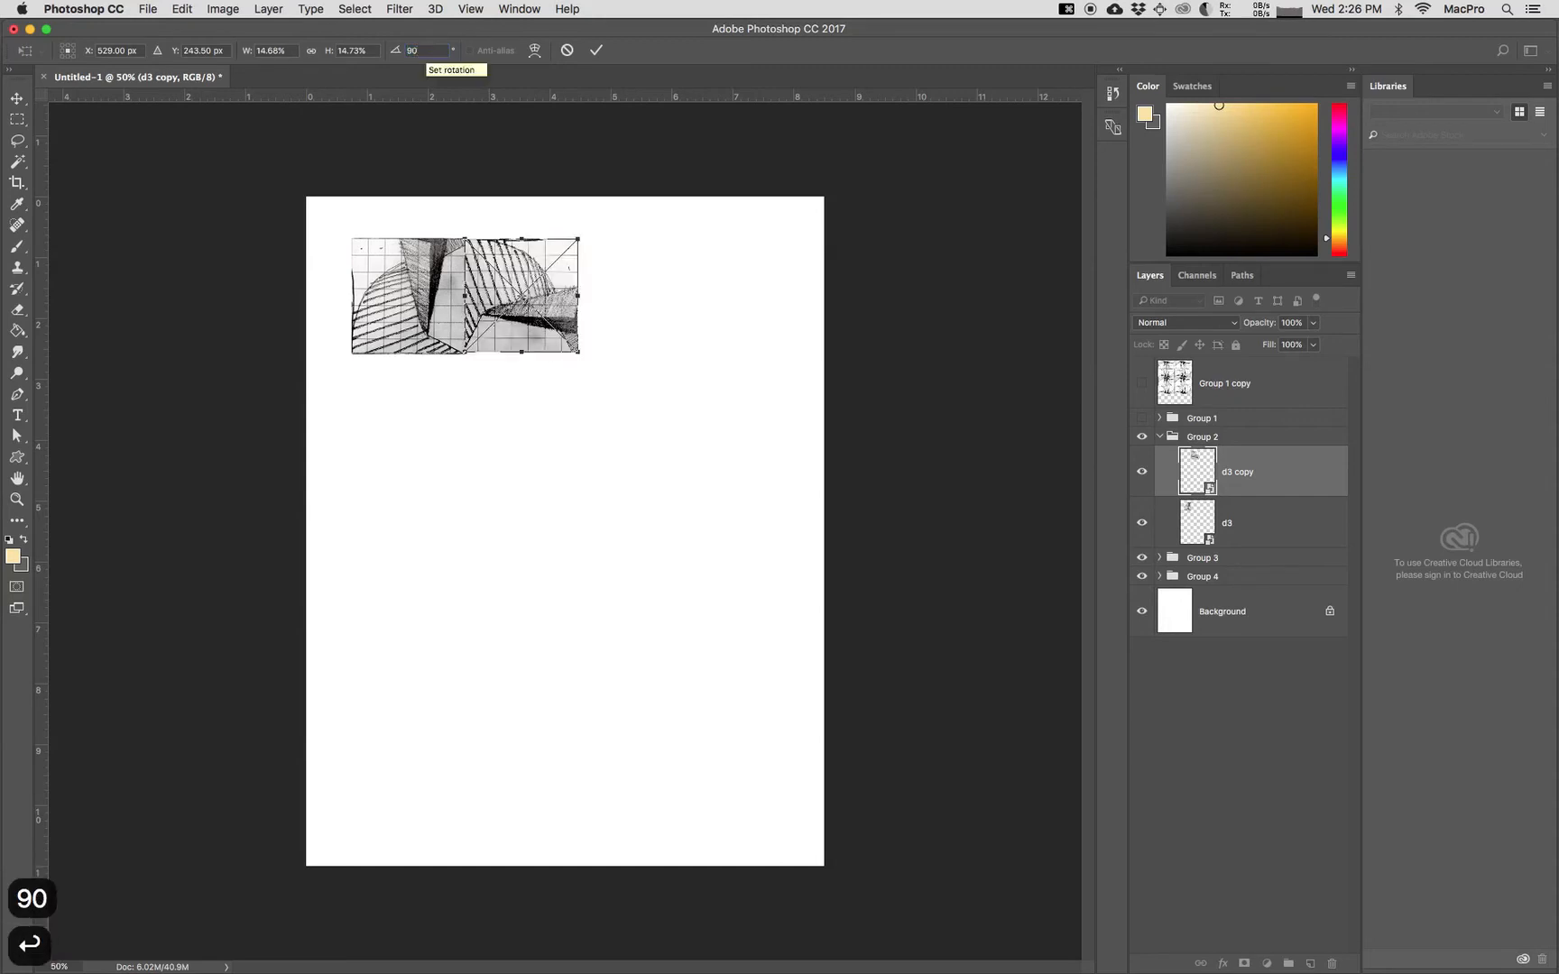
key(Return)
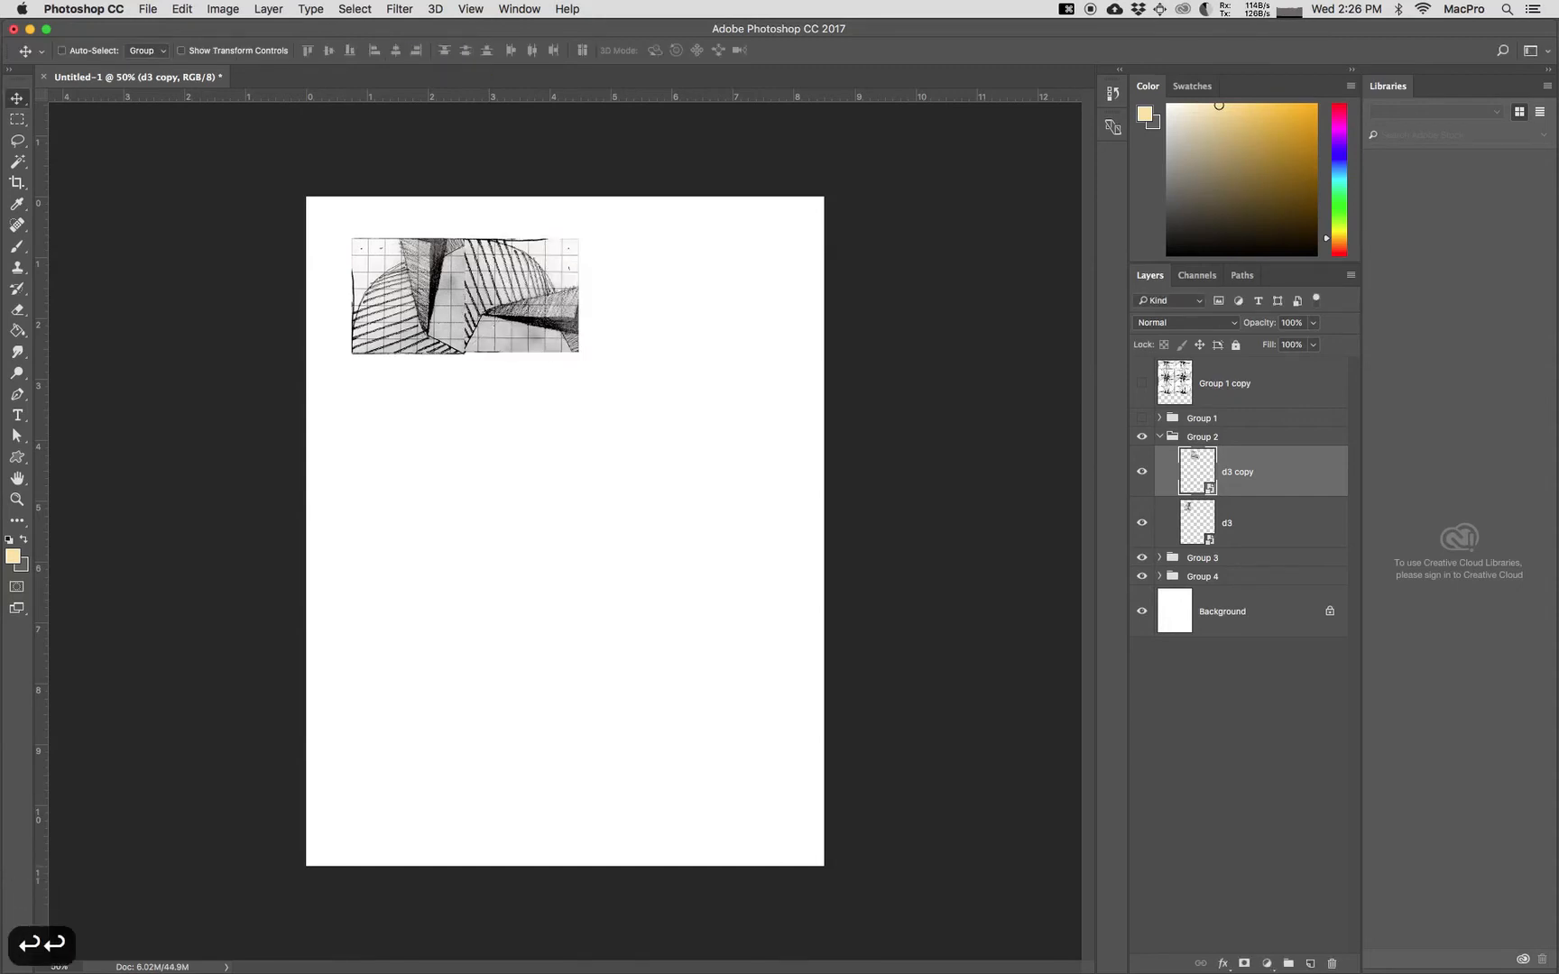
Step: Duplicate the d3 and d3 copy layers together and merge the two duplicates into a single layer
shift+click(1277, 529)
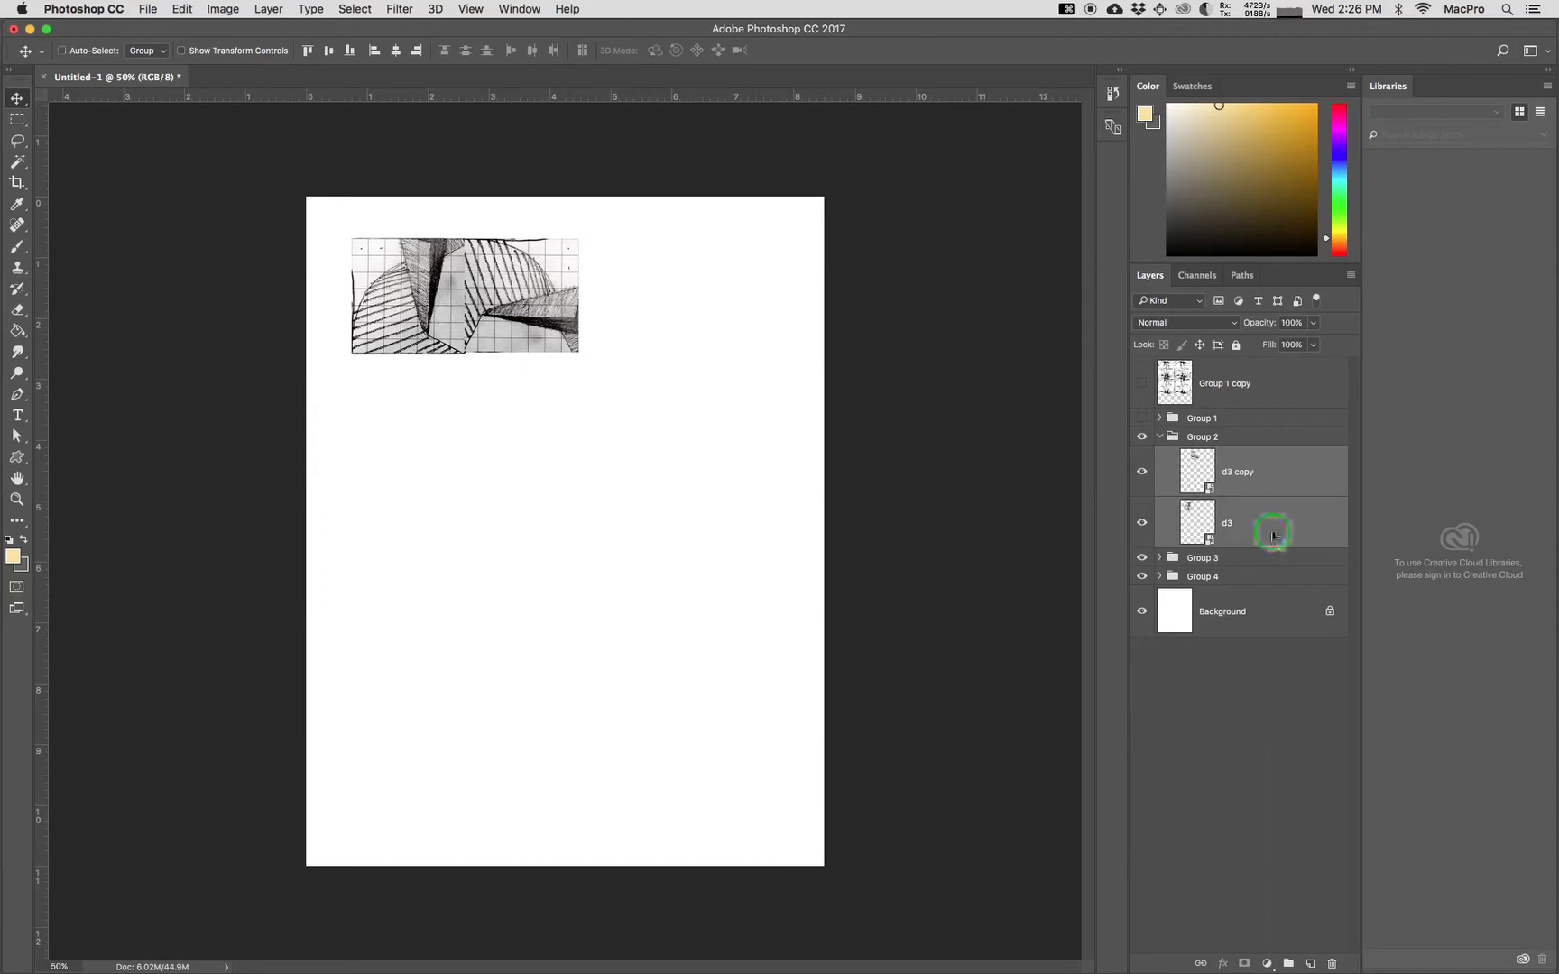
right_click(1274, 525)
click(1298, 316)
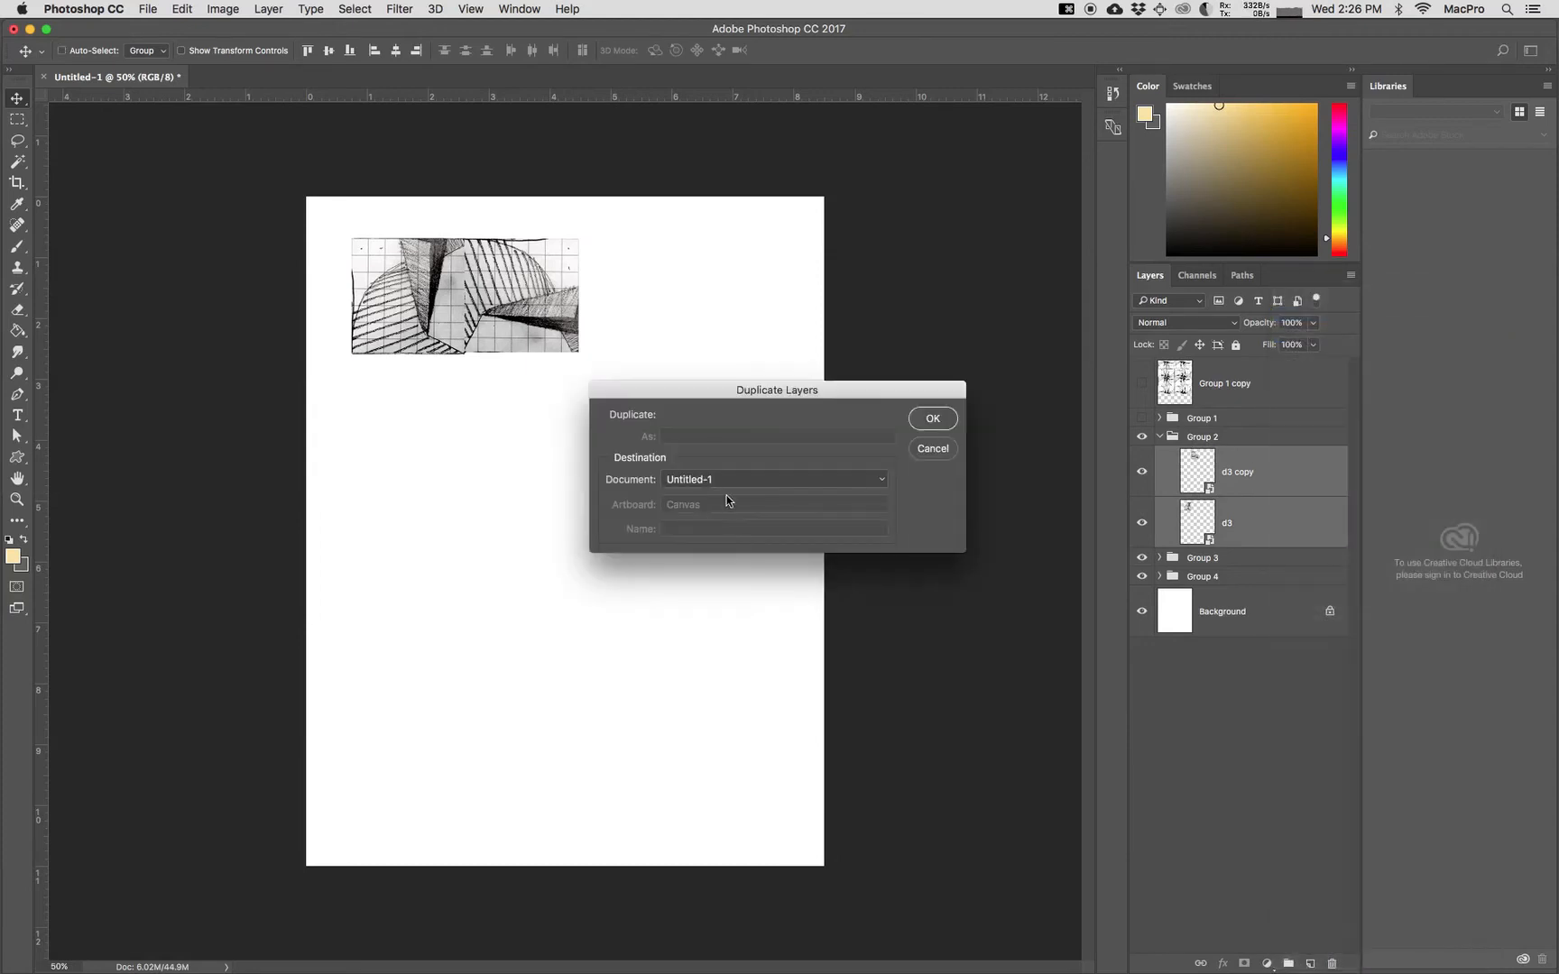
click(936, 420)
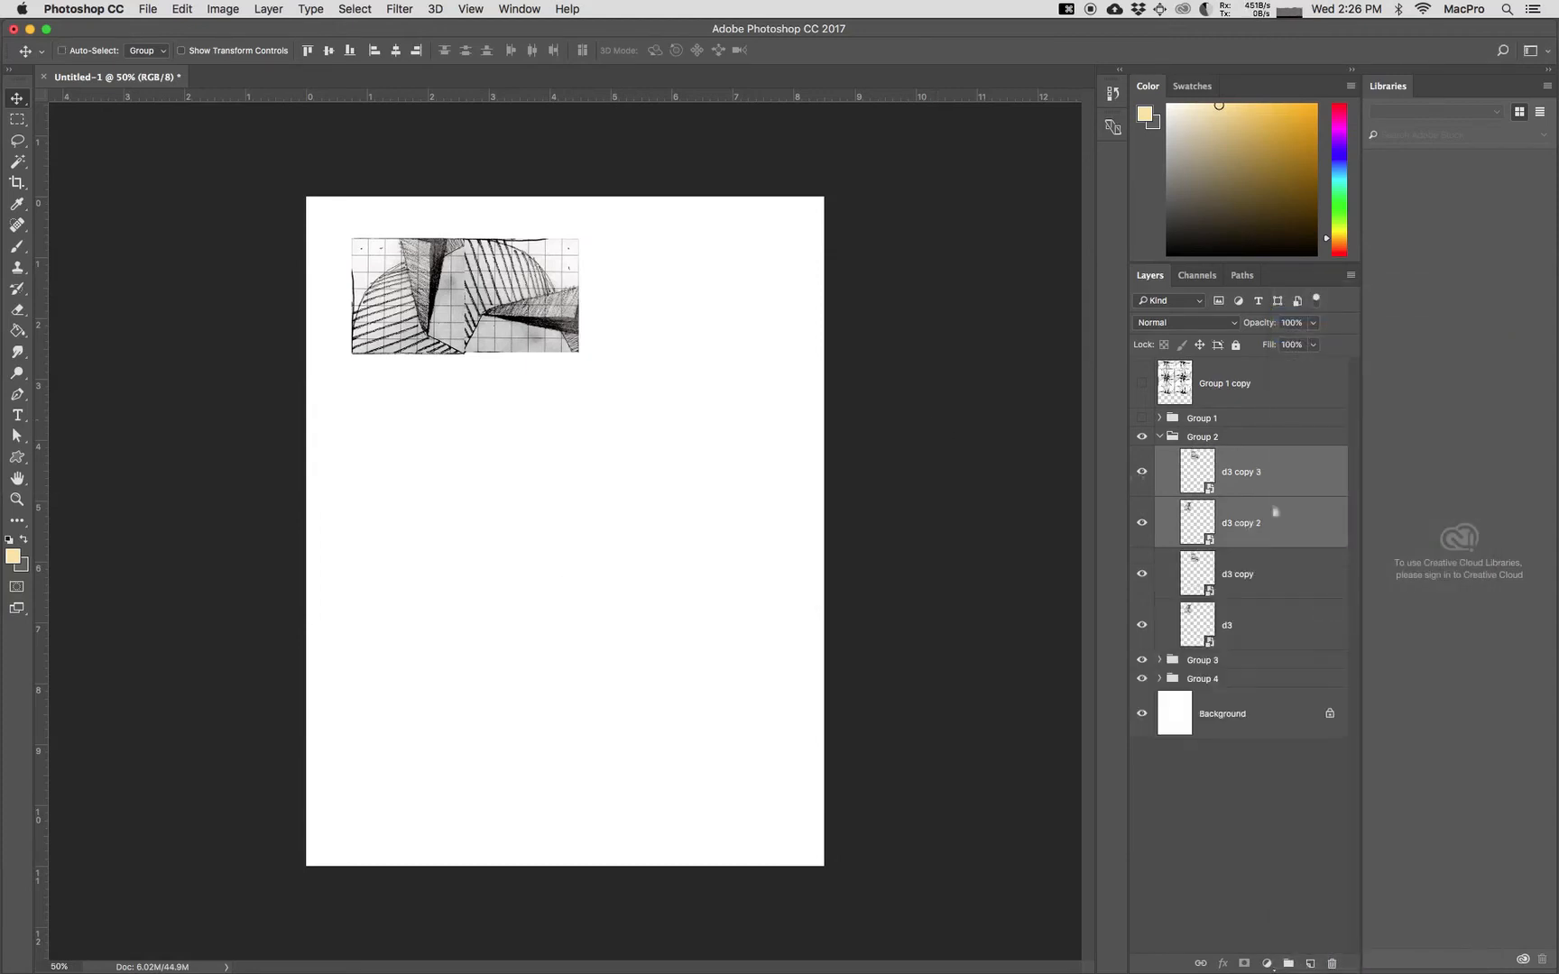
right_click(1303, 529)
click(1351, 747)
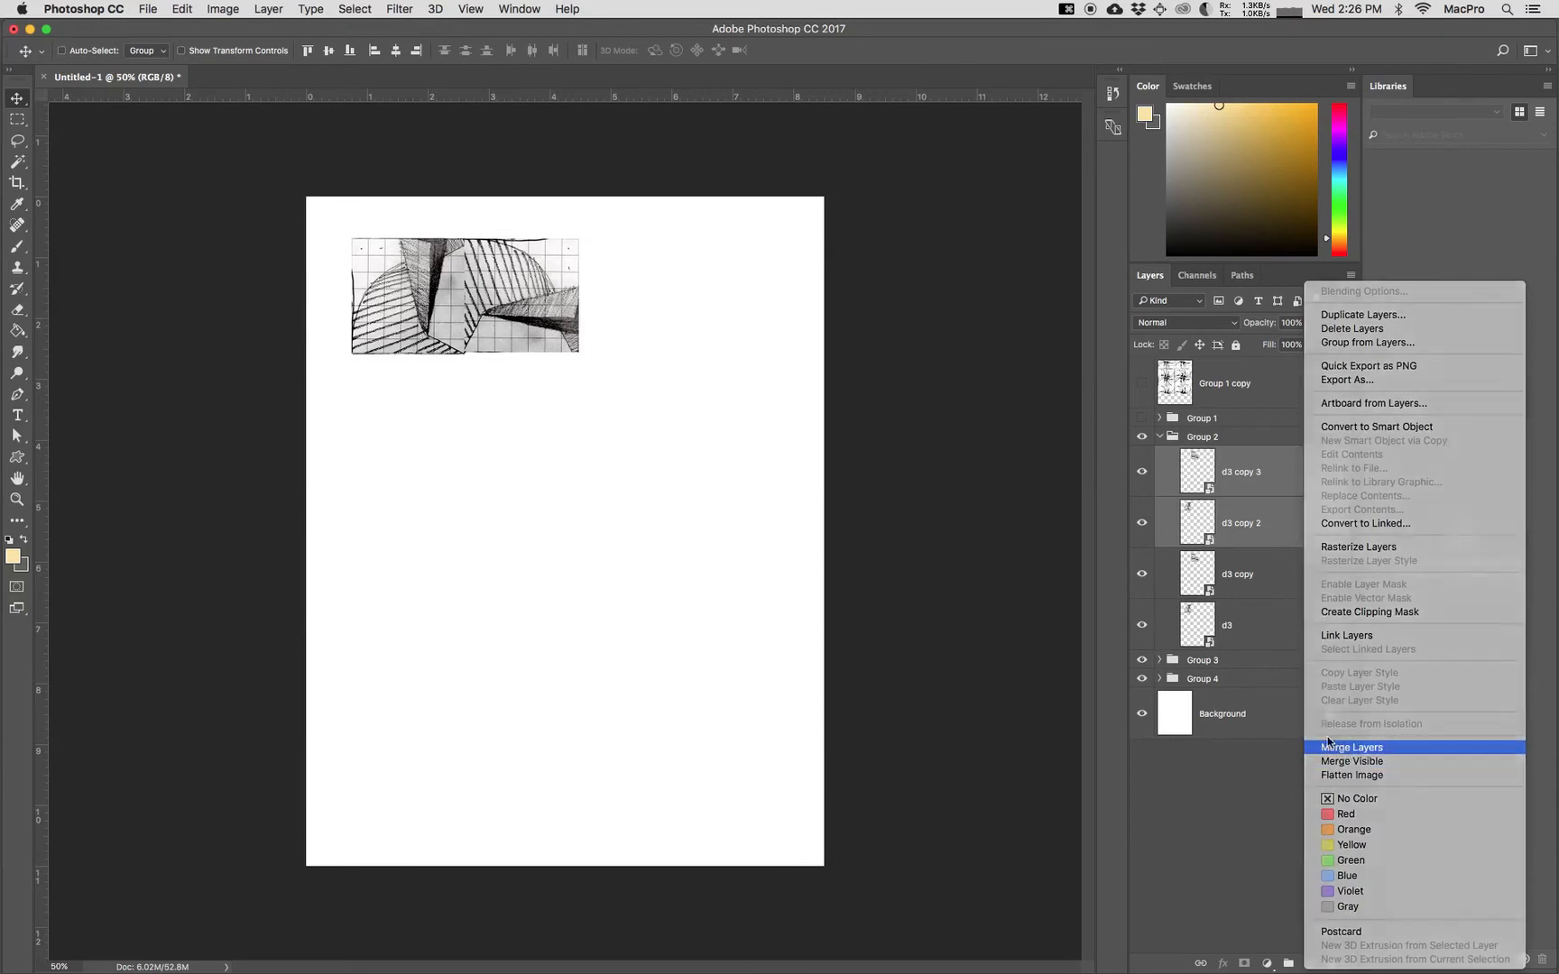
Step: Move the merged pair directly below the original pair and rotate it 180 degrees to complete the pinwheel block
right_click(1276, 475)
click(528, 390)
mouse_move(491, 275)
mouse_down()
mouse_move(503, 411)
mouse_move(496, 389)
mouse_up()
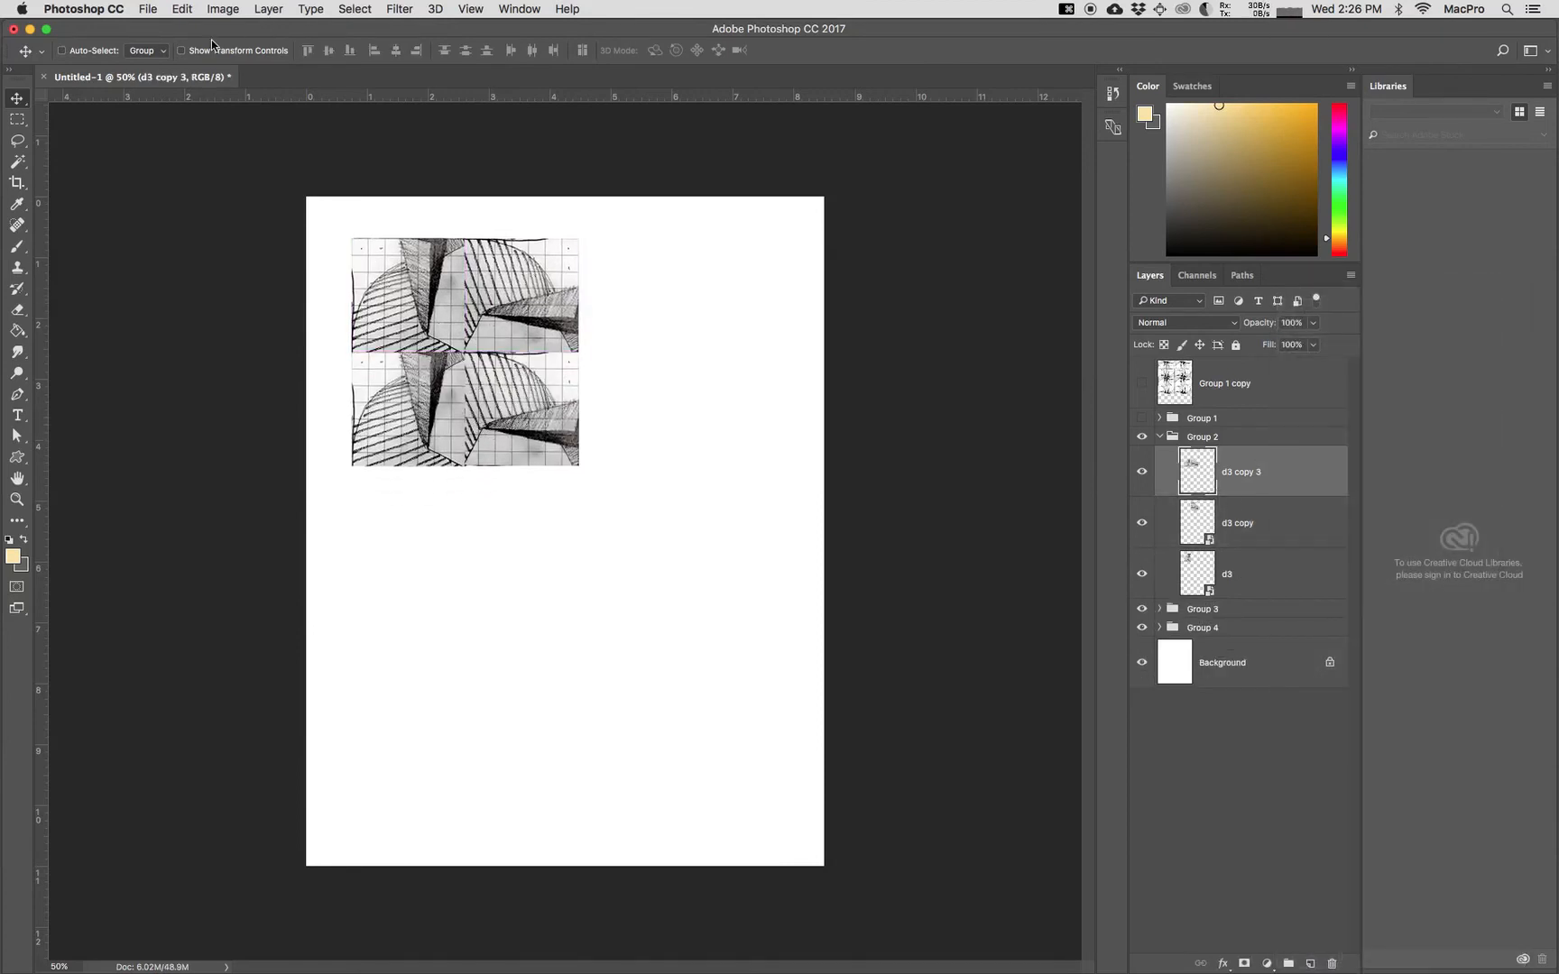
key(super+t)
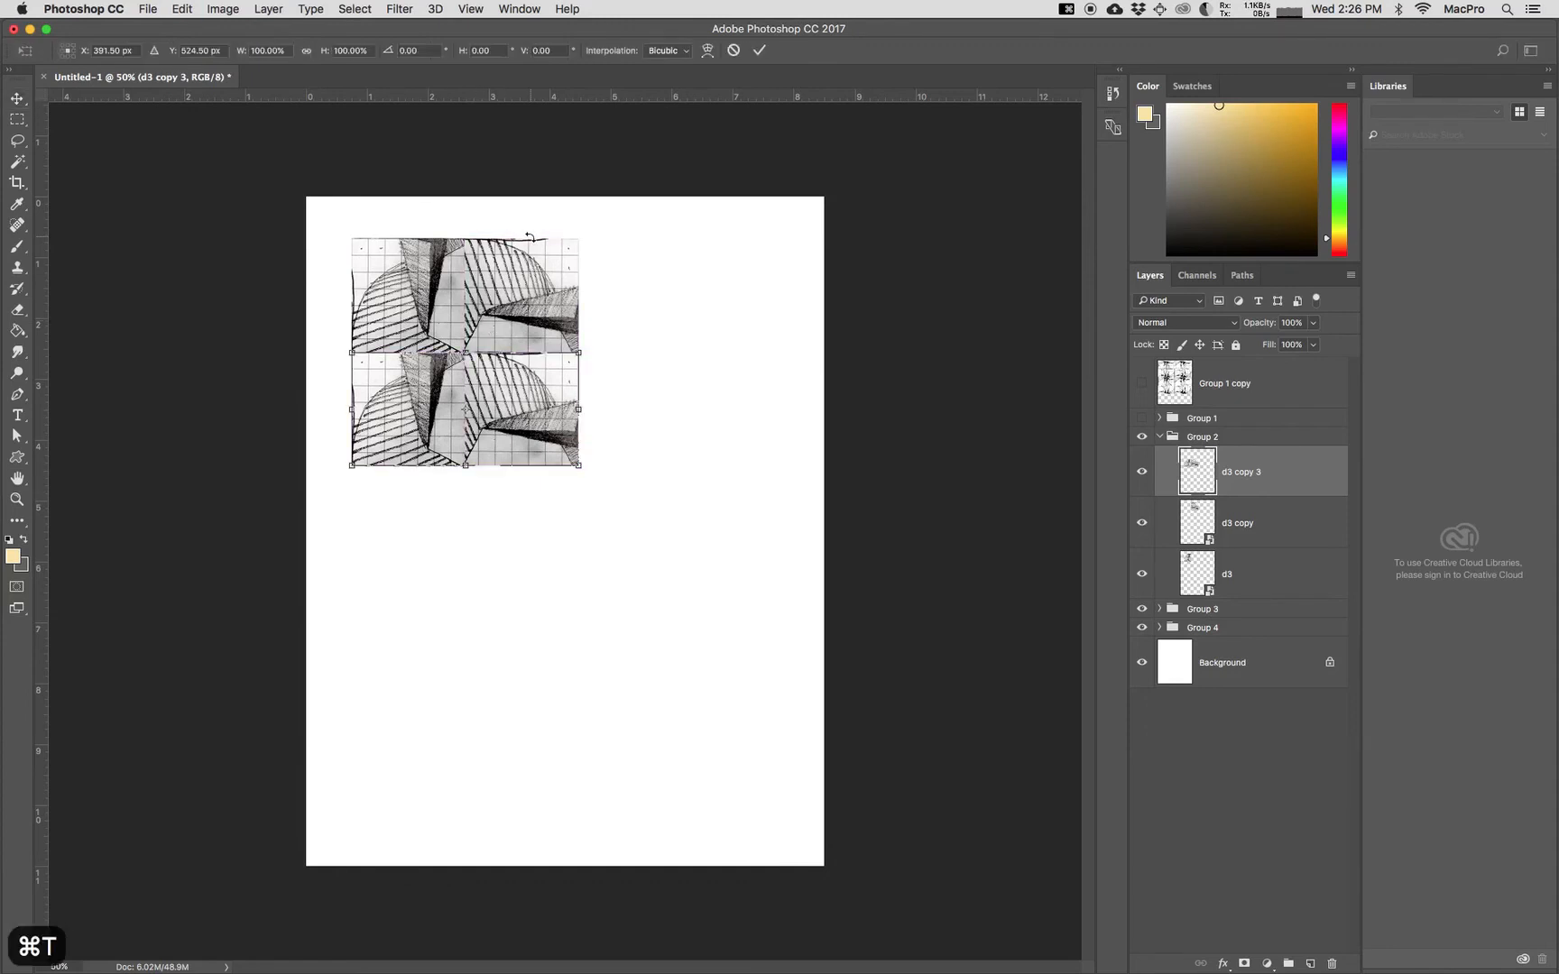
click(411, 51)
text(180)
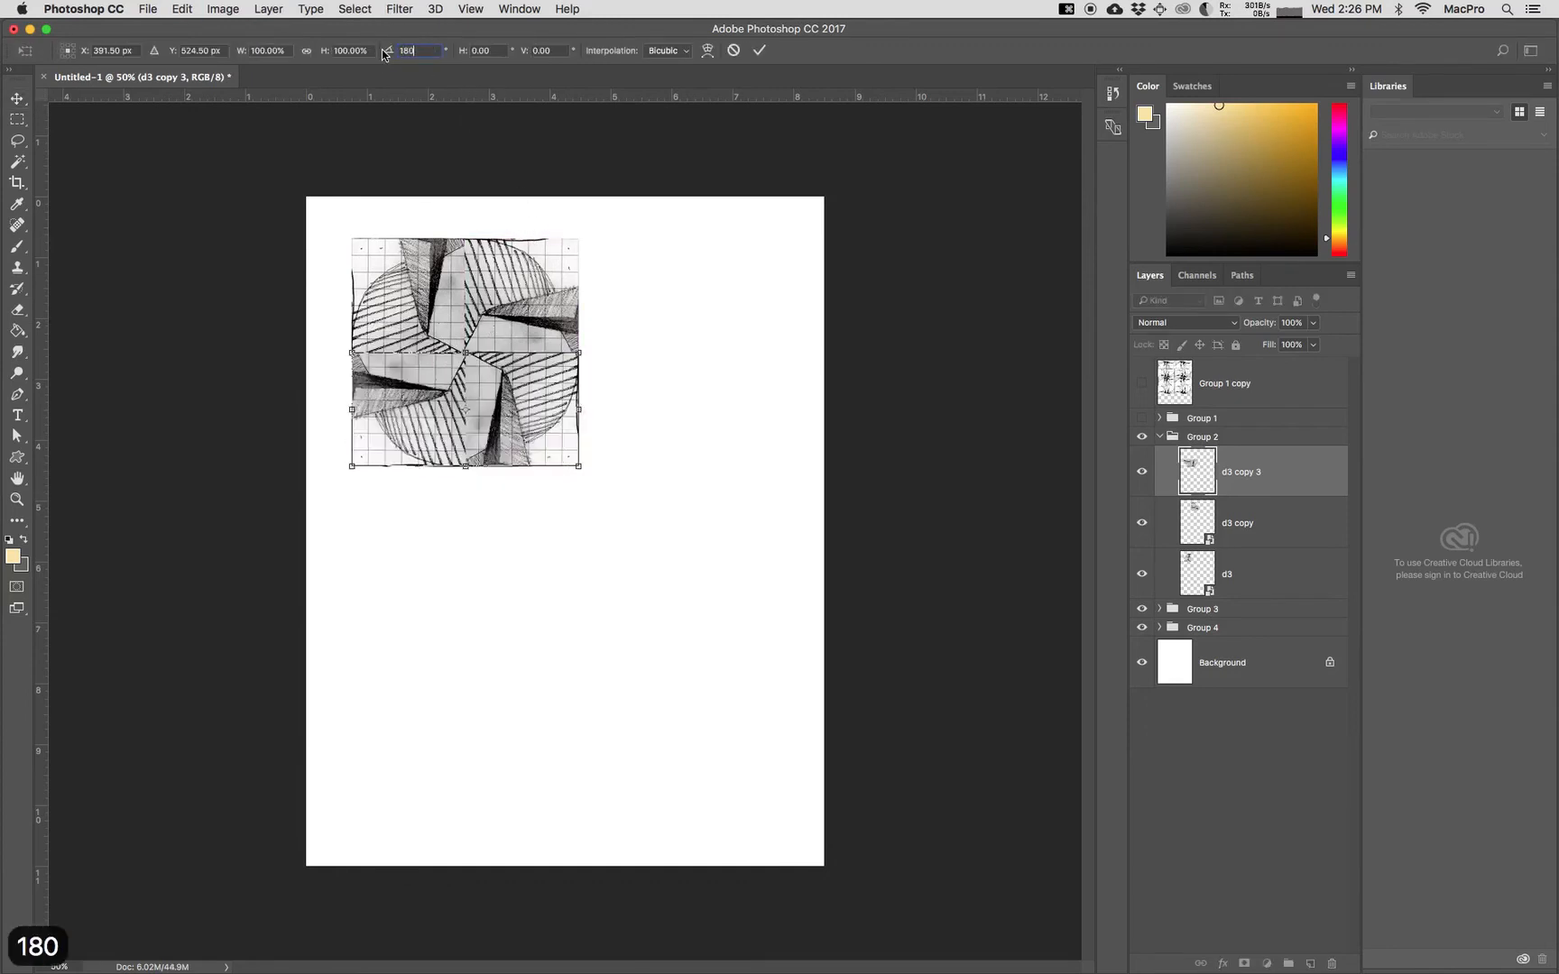
key(Return)
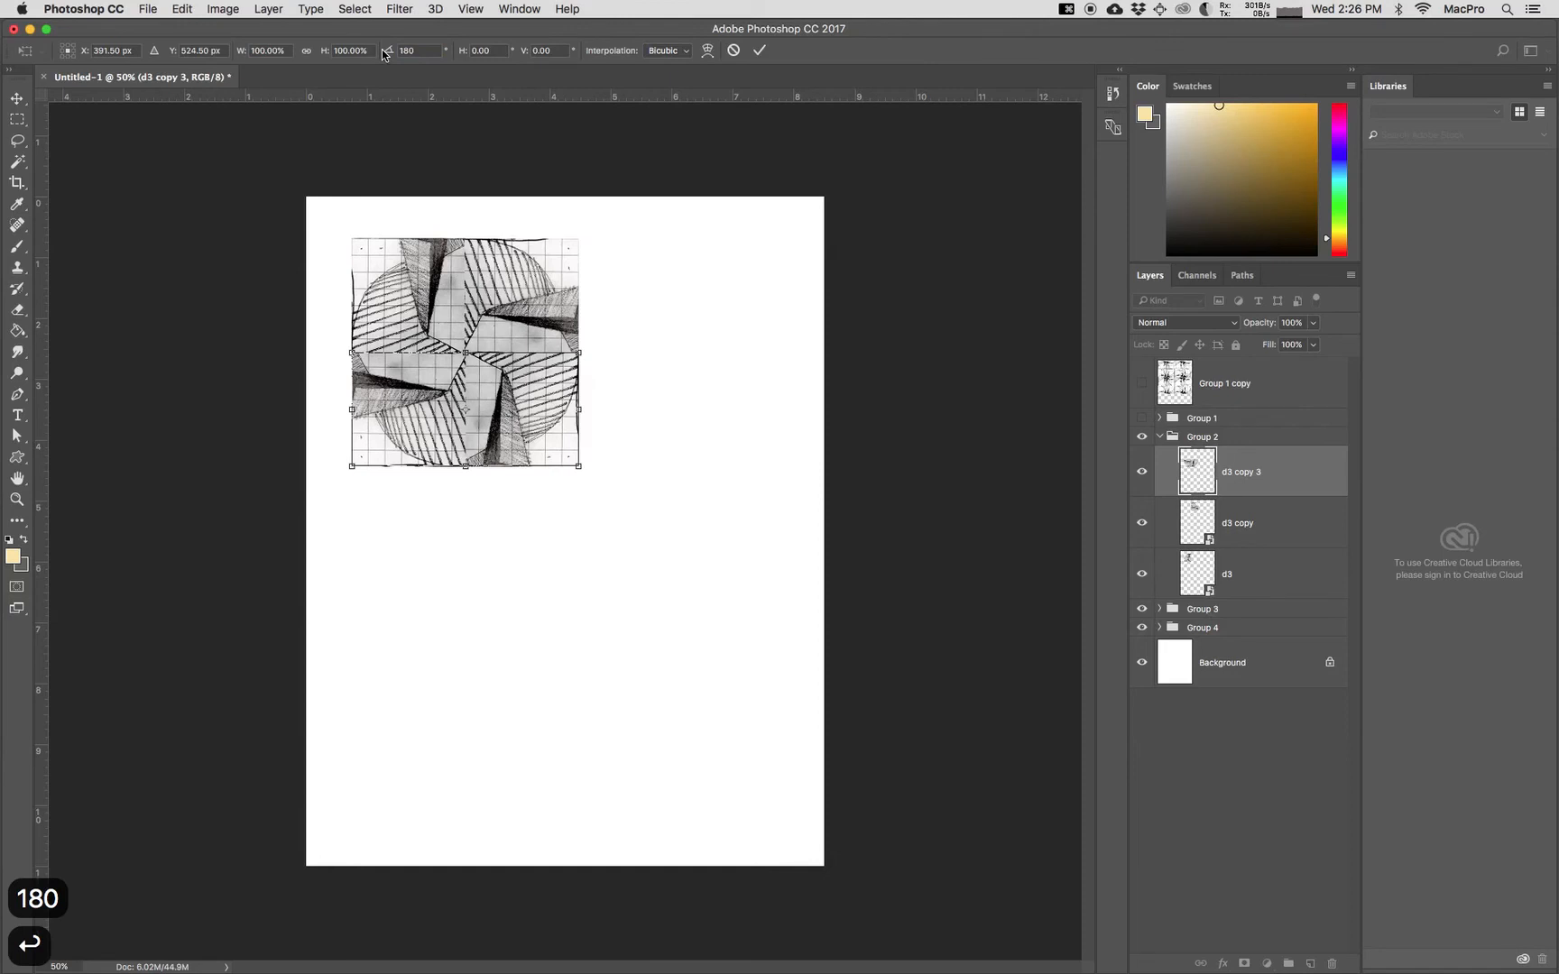
key(Return)
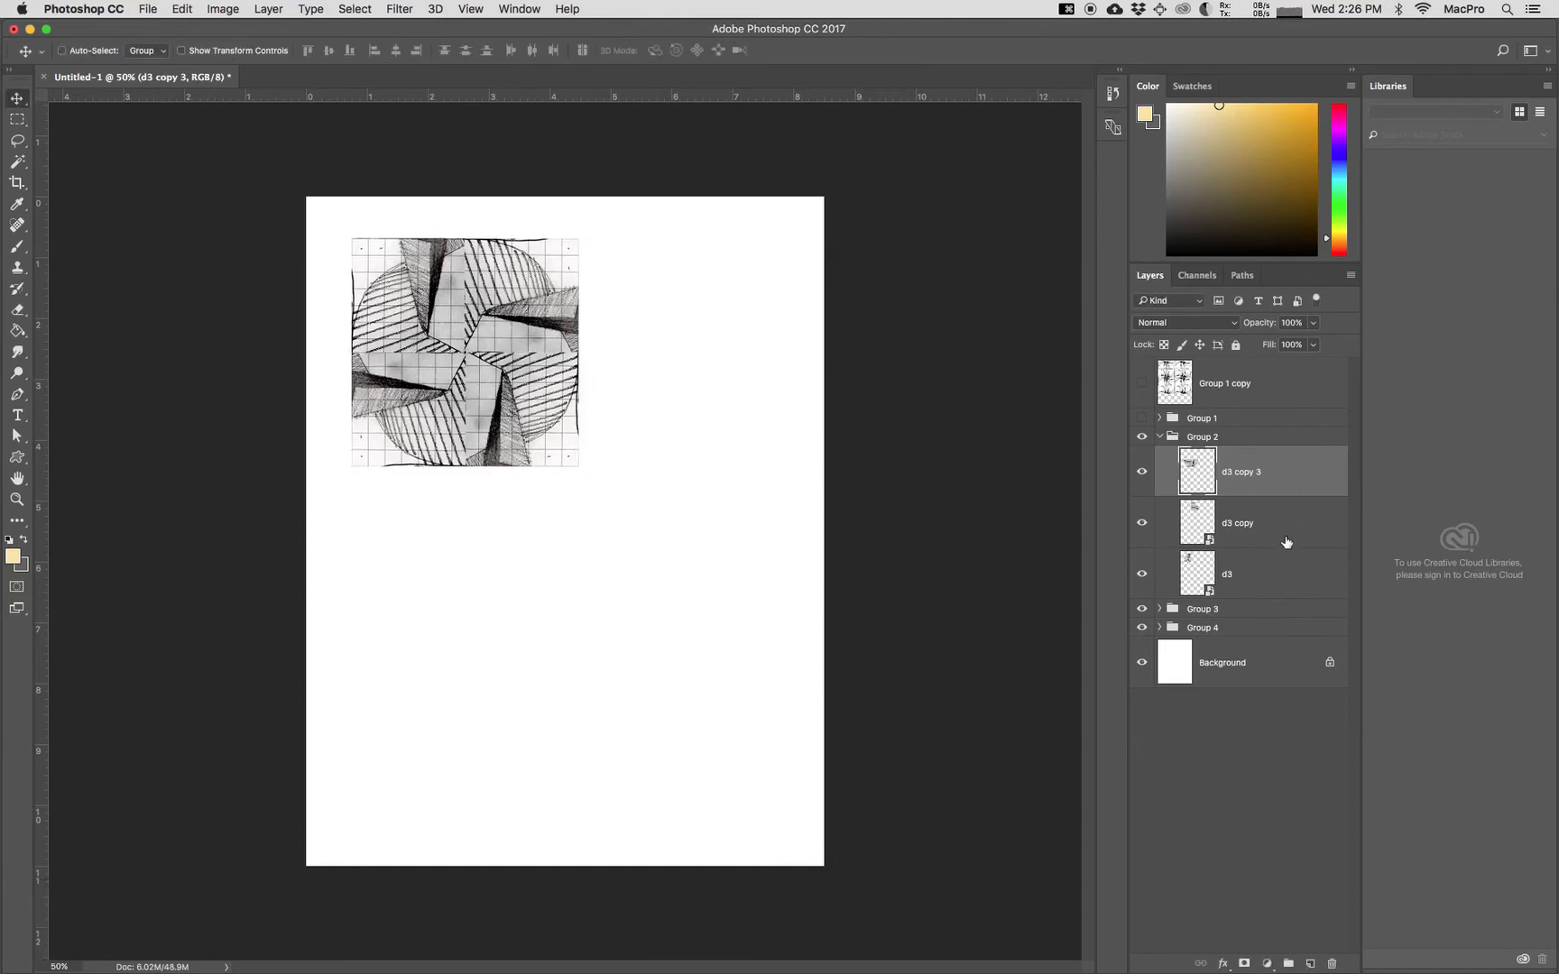
Step: Duplicate all three layers of the pinwheel block in Group 2 and merge the duplicates into one layer
shift+click(1287, 579)
right_click(1289, 582)
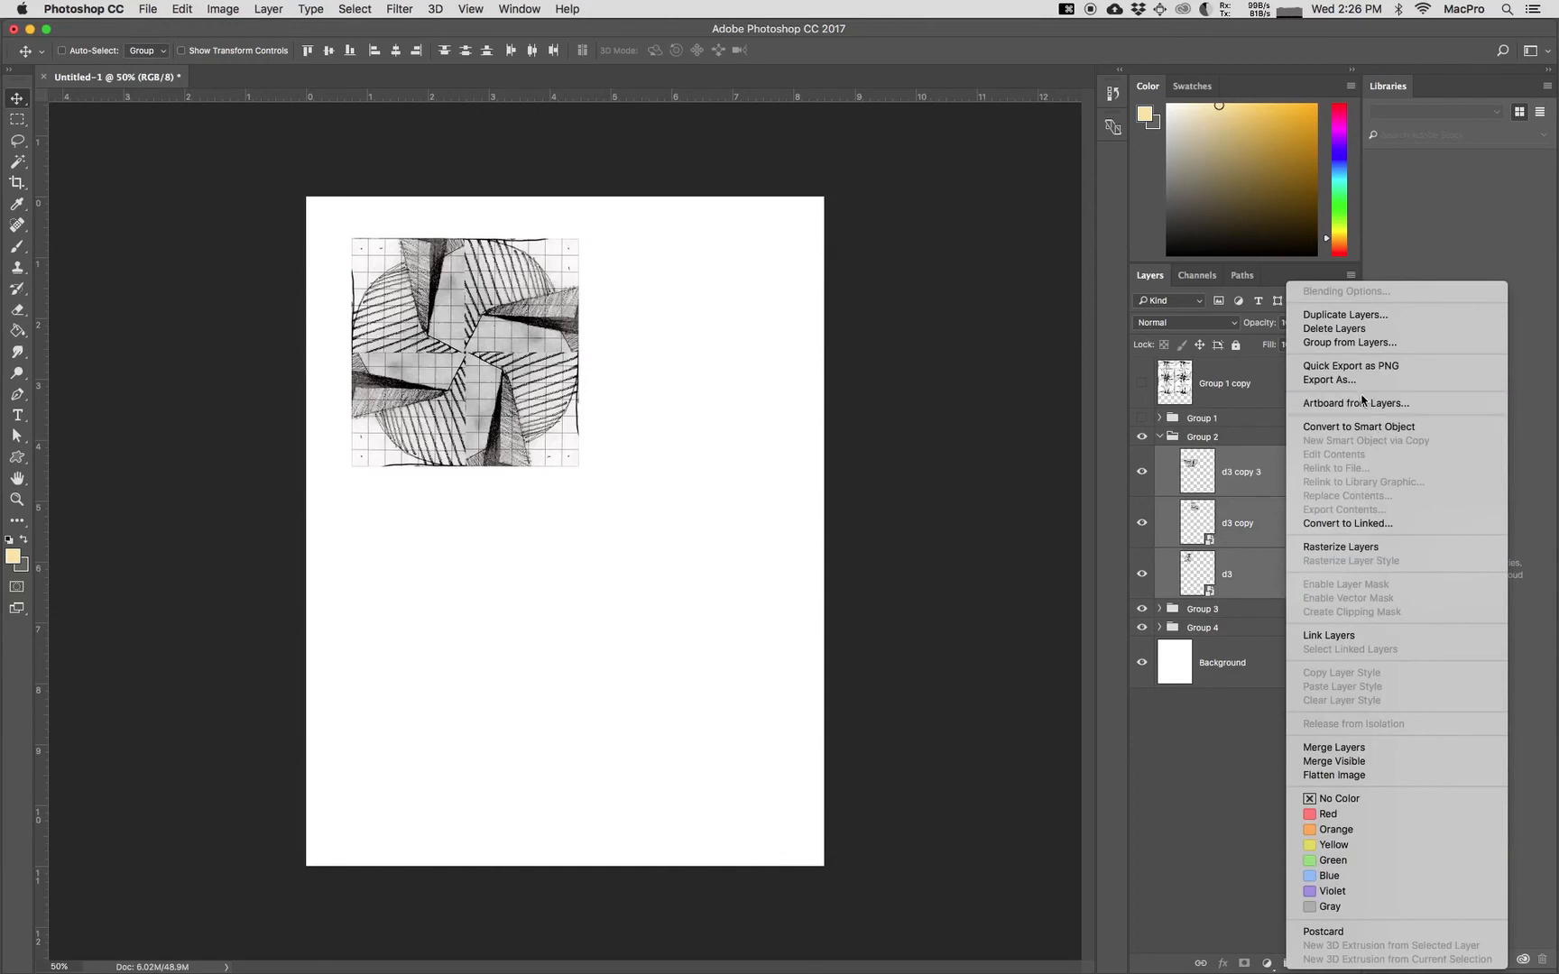
click(1328, 315)
click(911, 423)
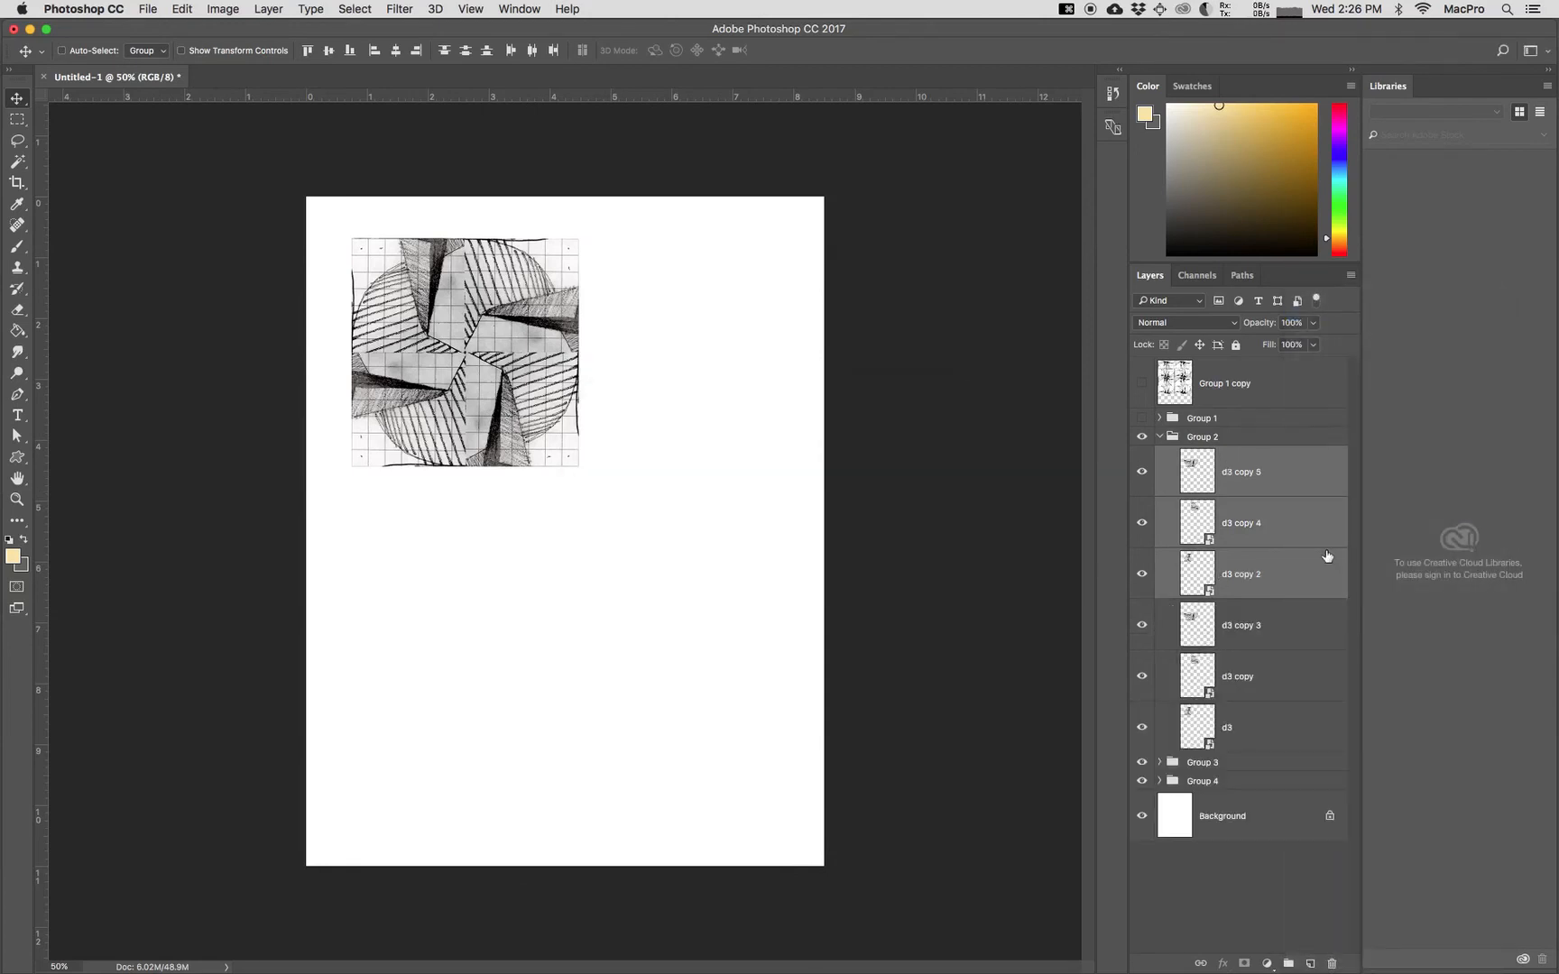
right_click(1279, 534)
click(1326, 747)
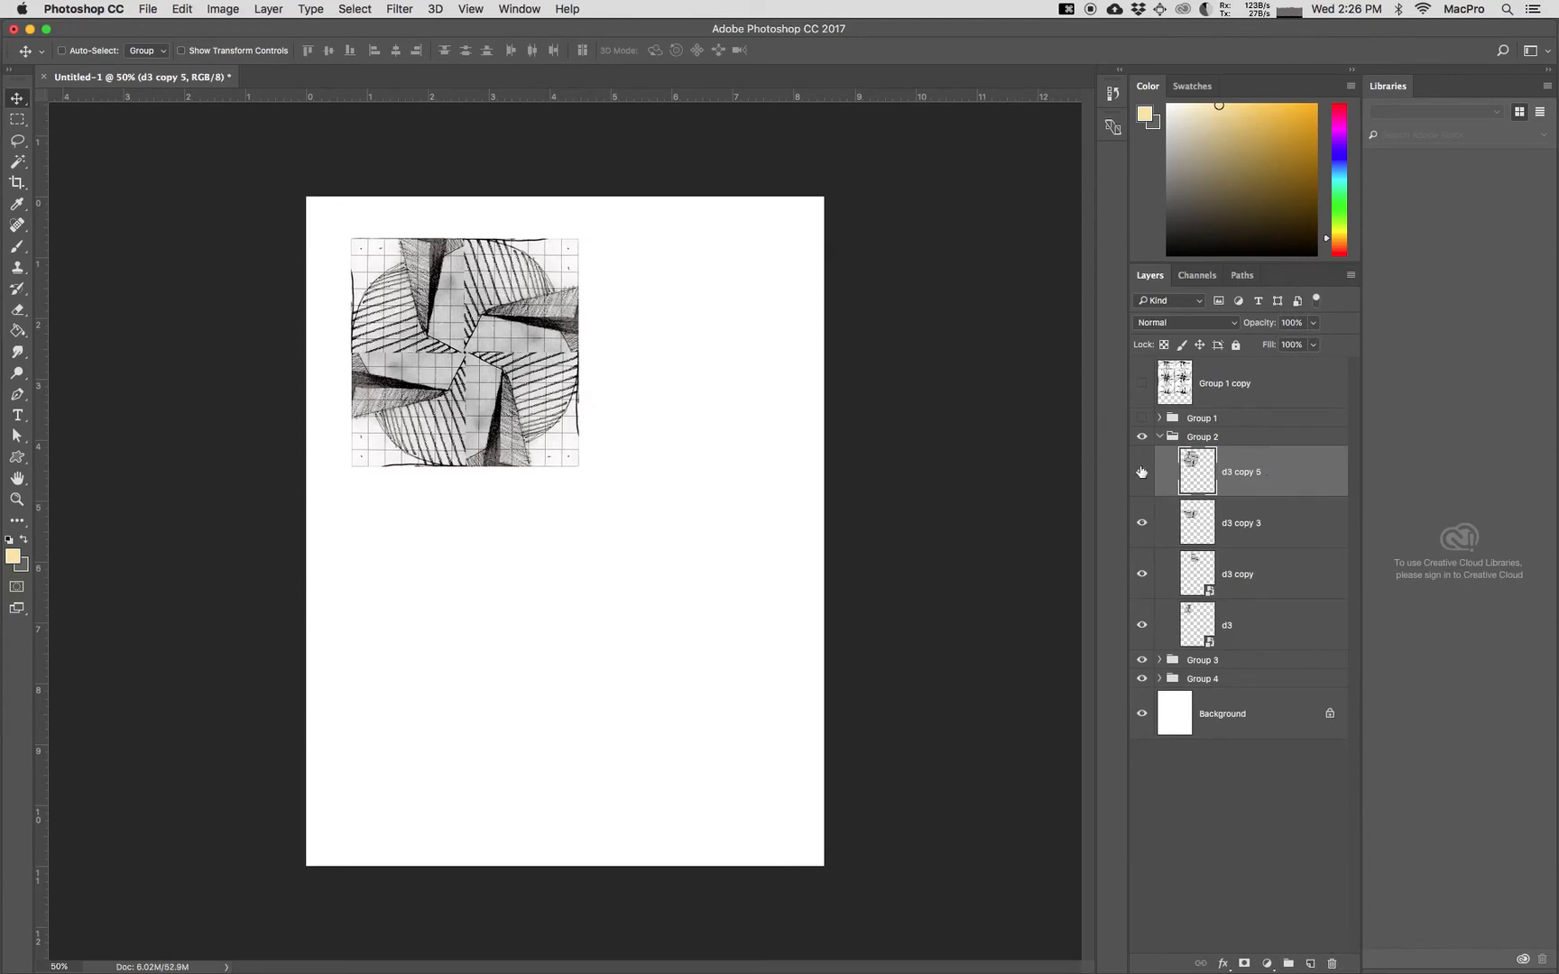
Step: Place the merged pinwheel copy directly against the right edge of the original block, level with it
drag(521, 376, 733, 373)
key(Down)
key(Up)
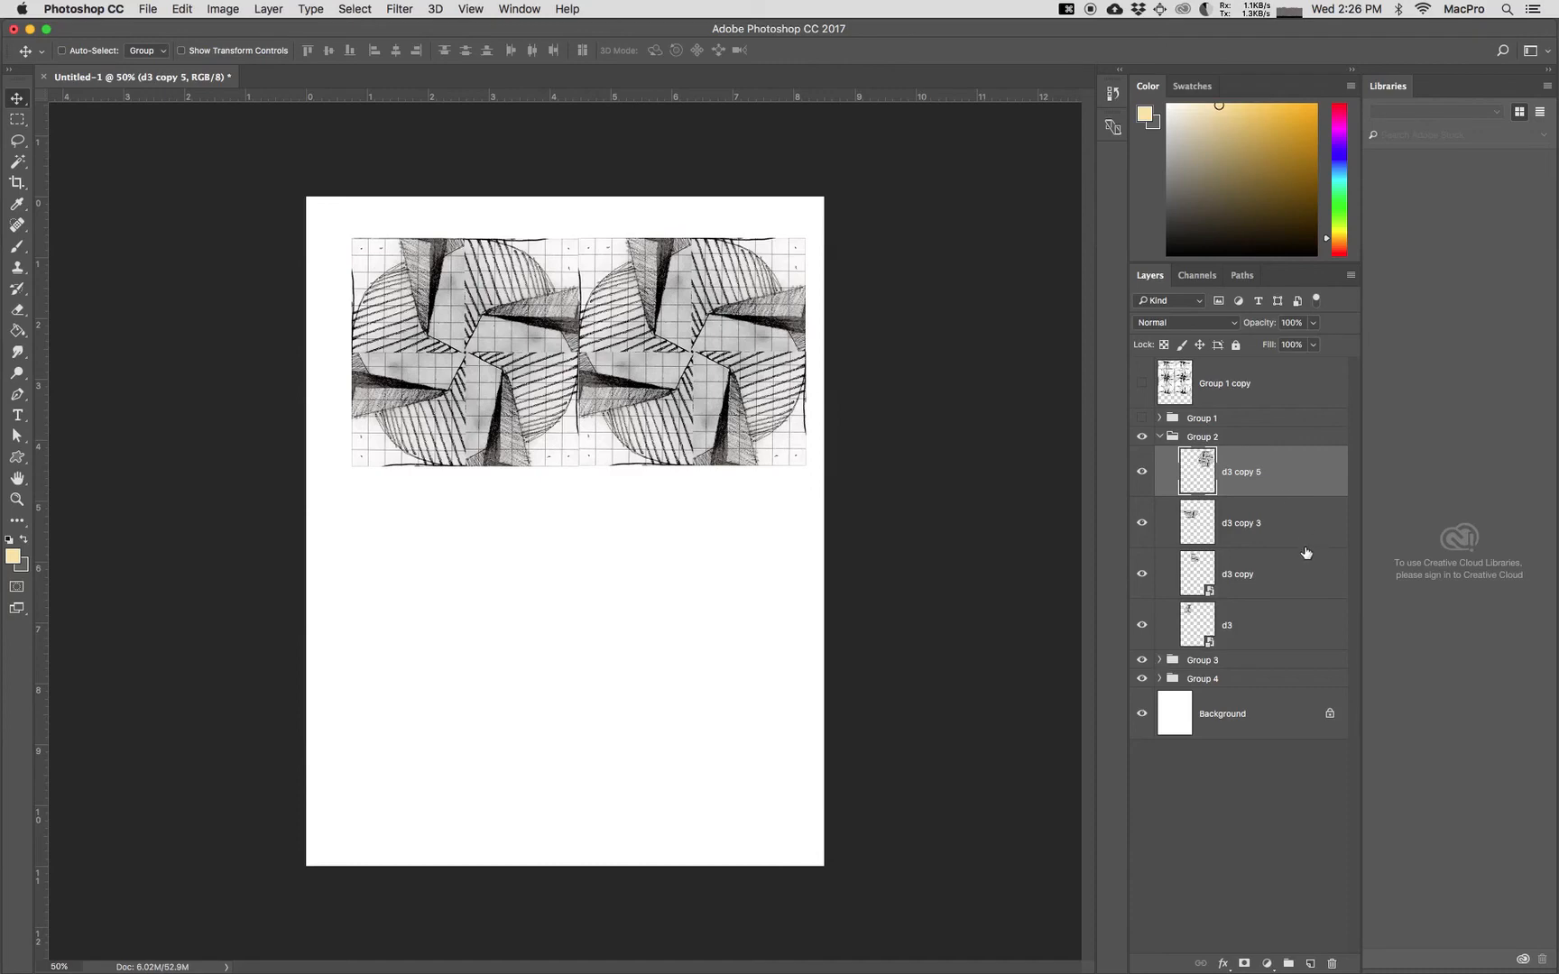
Step: Duplicate the four layers forming the row of two pinwheels and merge the duplicates into one layer
shift+click(1287, 612)
right_click(1285, 608)
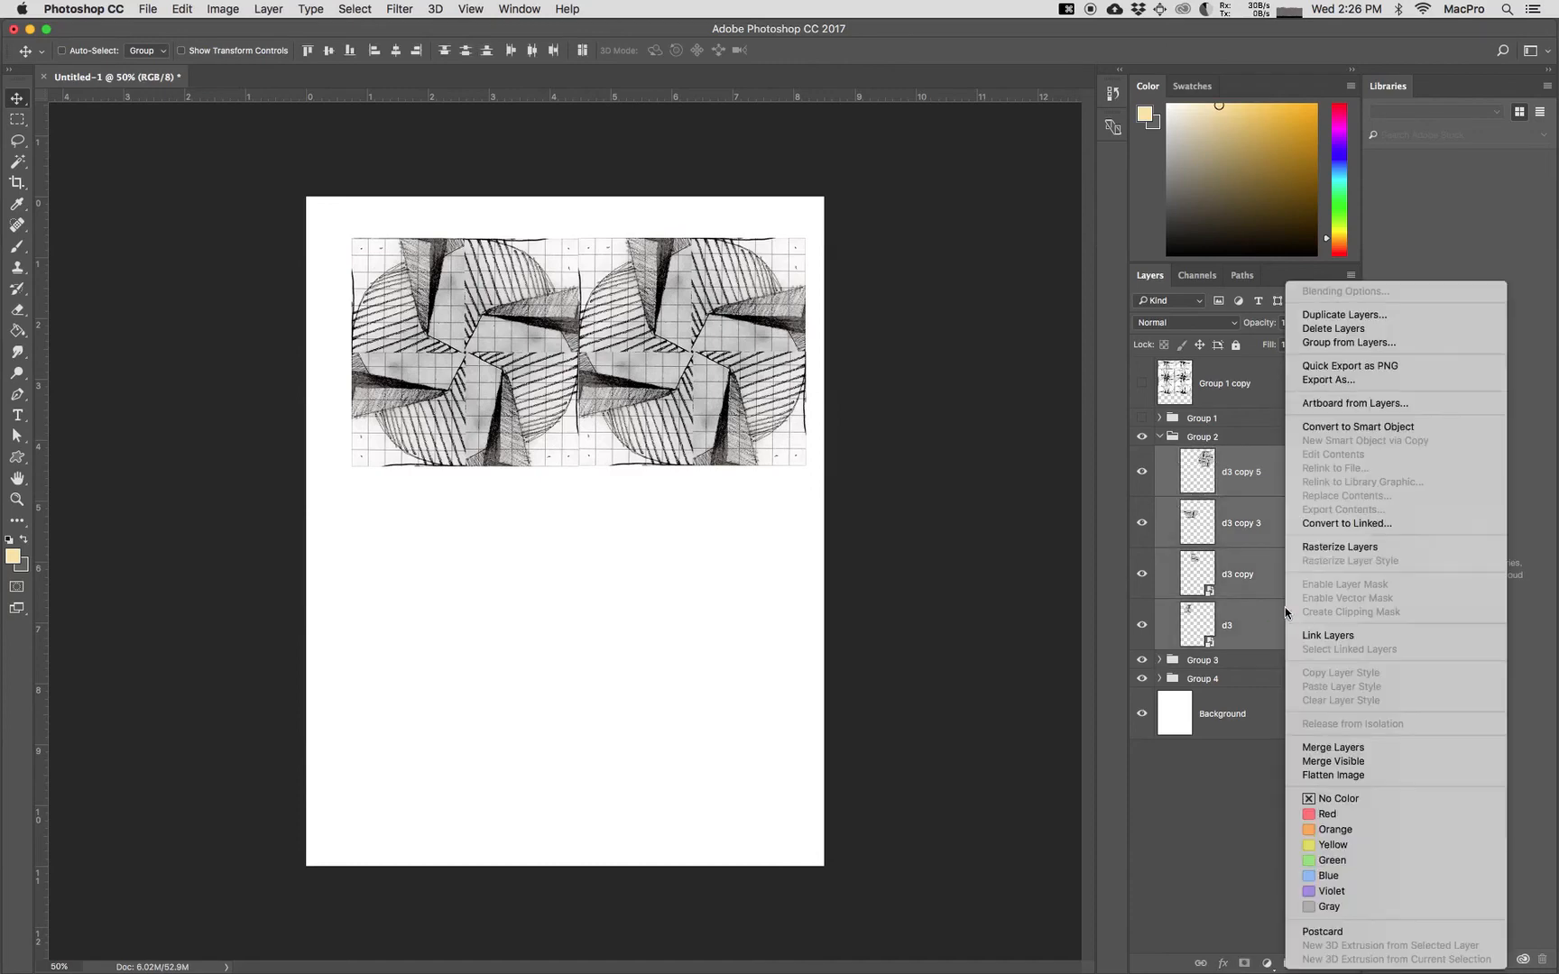
click(1333, 315)
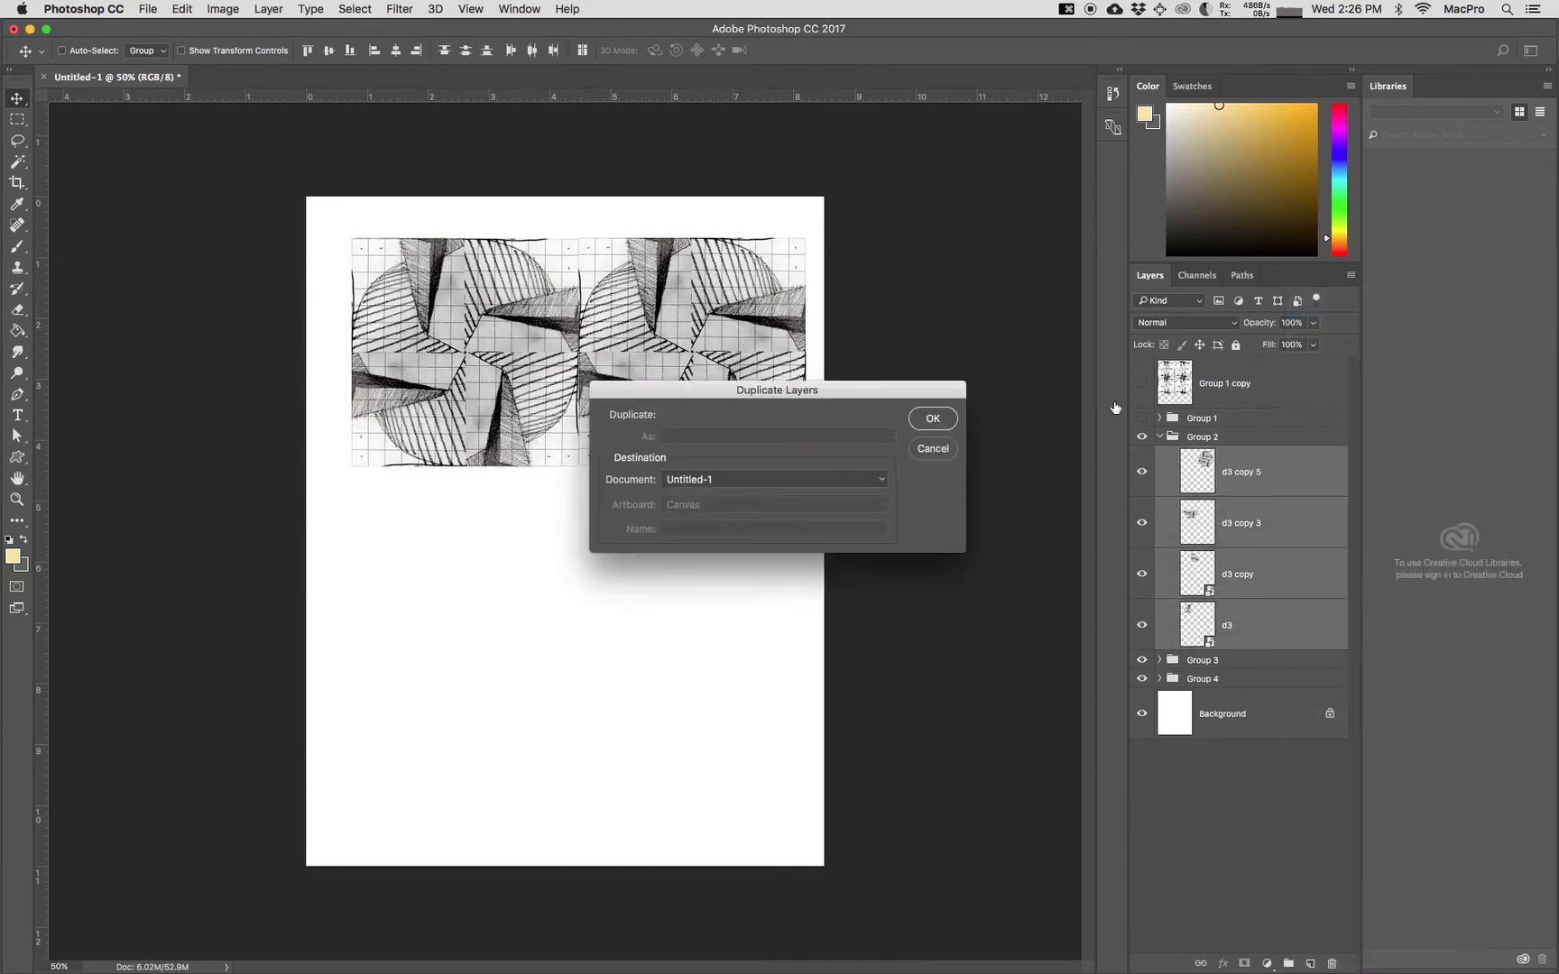
click(934, 419)
right_click(1276, 659)
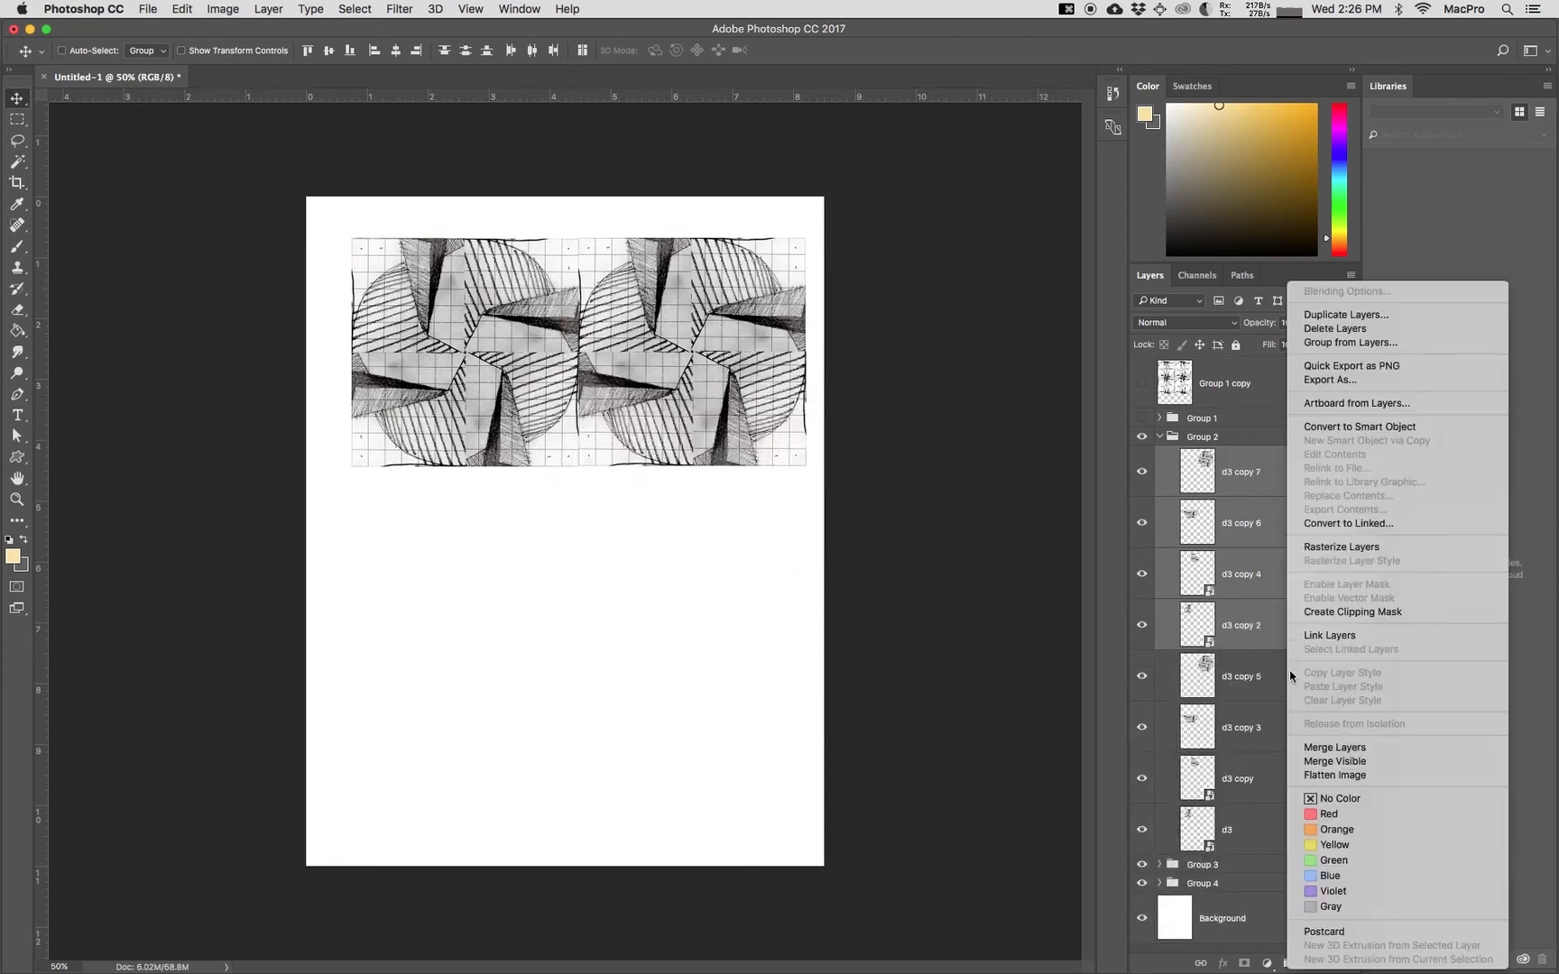
click(1323, 751)
Step: Move the merged row directly below the first row and nudge it until its edges line up
drag(601, 352, 587, 566)
key(Up)
key(Up)
key(Right)
key(Right)
key(Right)
key(Right)
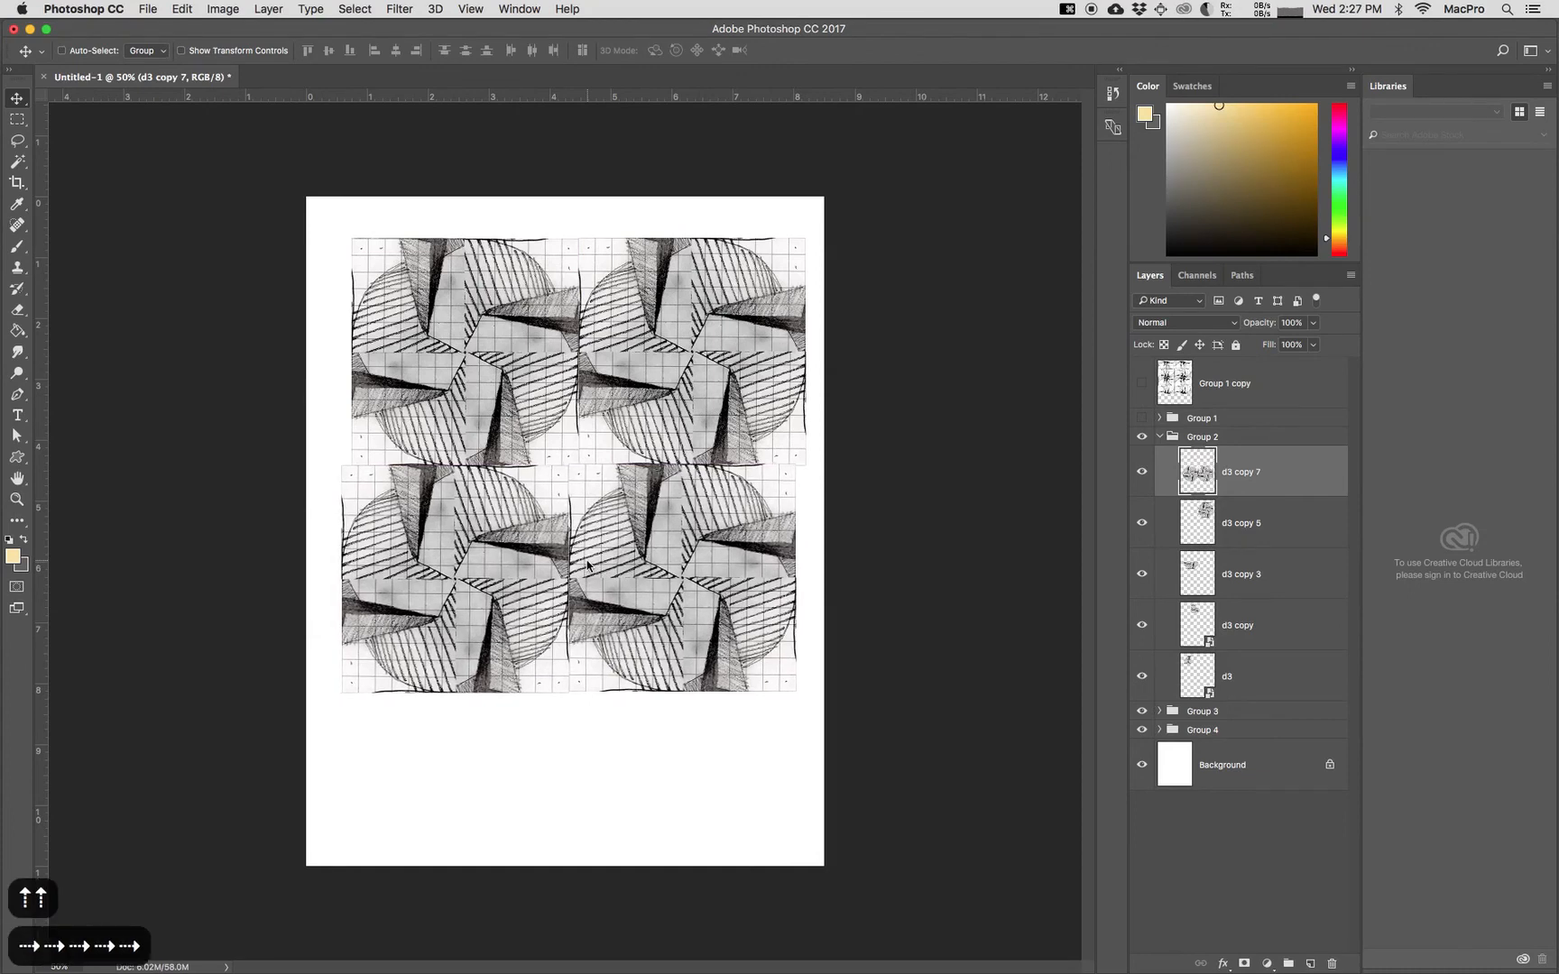
key(Right)
key(Right)
key(Right)
key(Right)
key(Right)
key(Right)
key(Right)
key(Right)
key(Right)
key(Right)
key(Right)
key(Right)
key(Down)
key(Down)
key(Right)
key(Right)
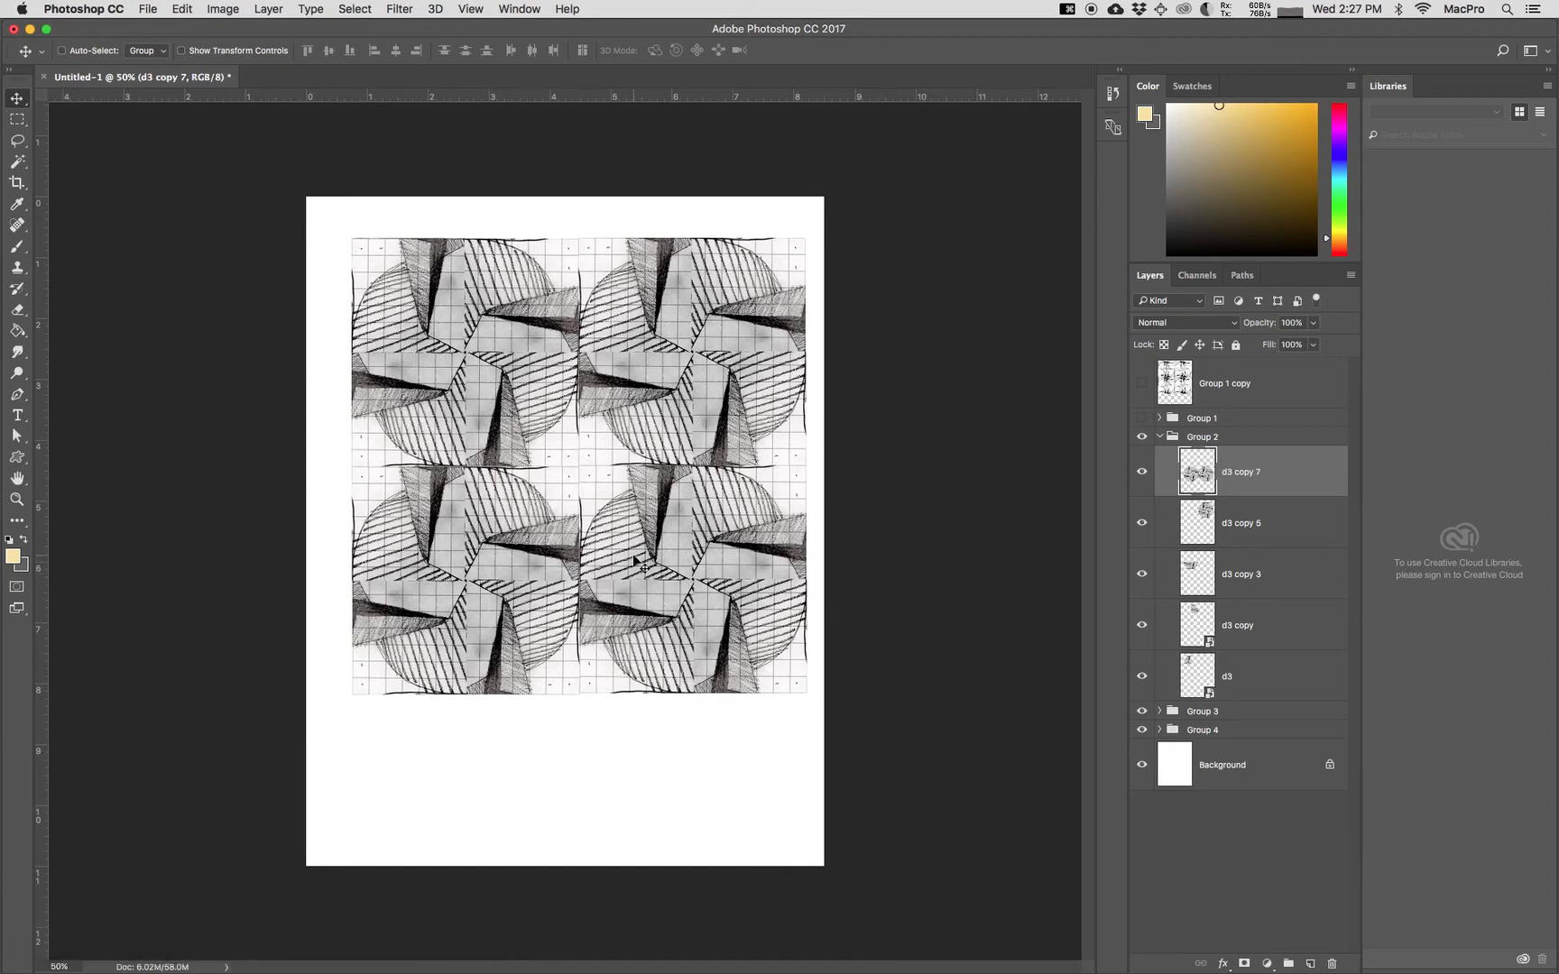
Step: Collapse Group 2, duplicate it as Group 2 copy and merge the duplicate group into a single layer
click(1161, 436)
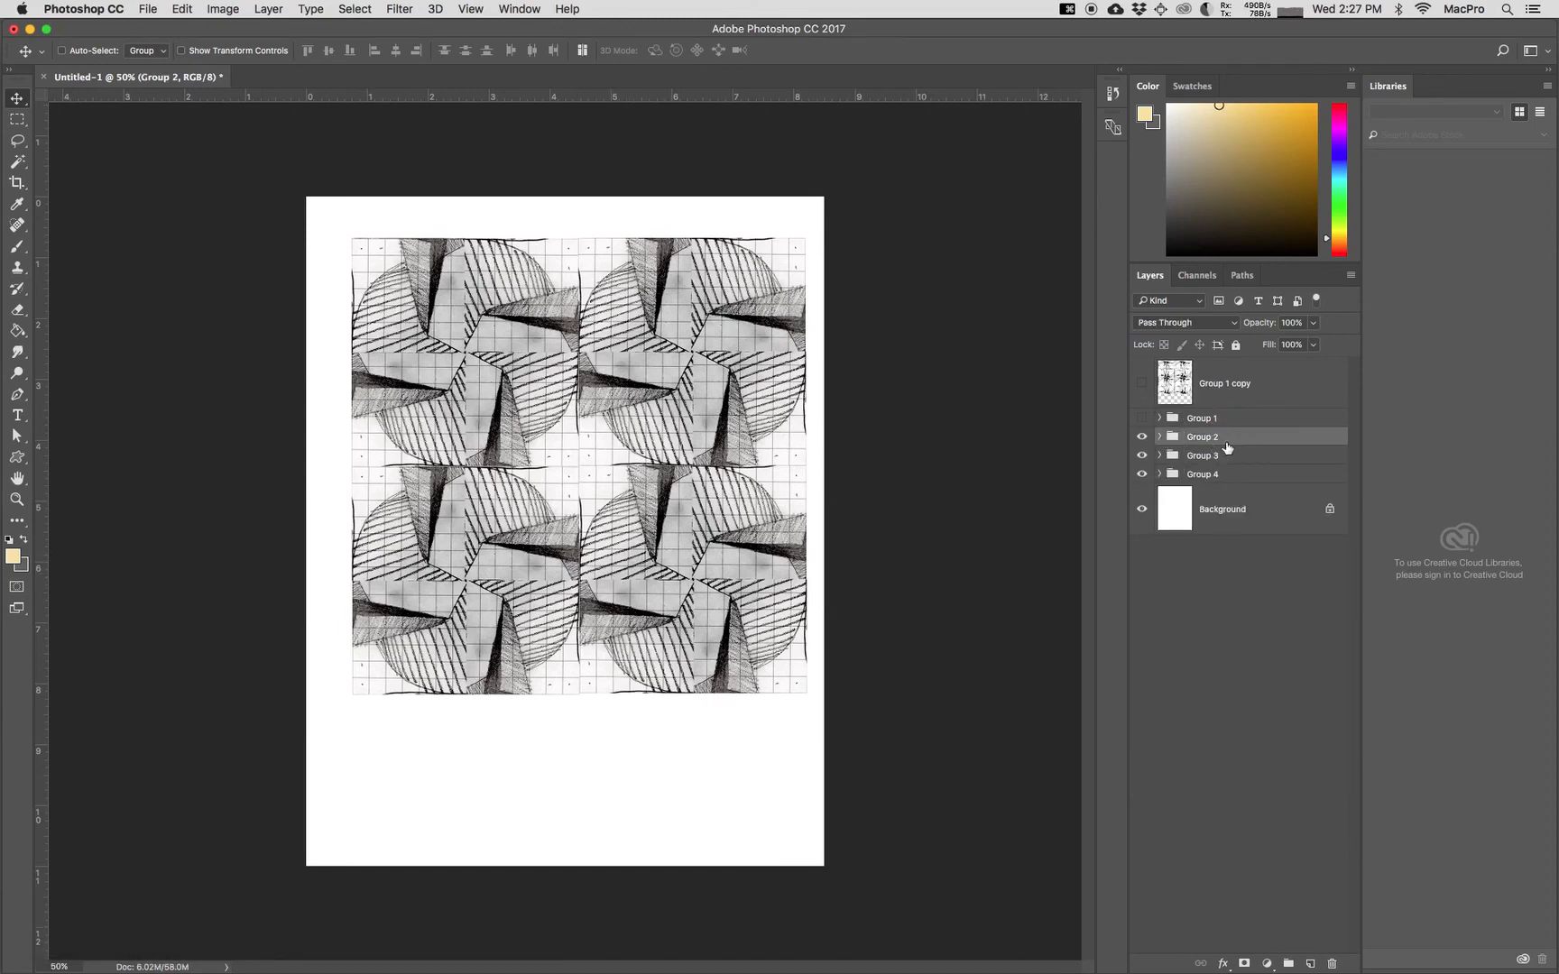
key(super+t)
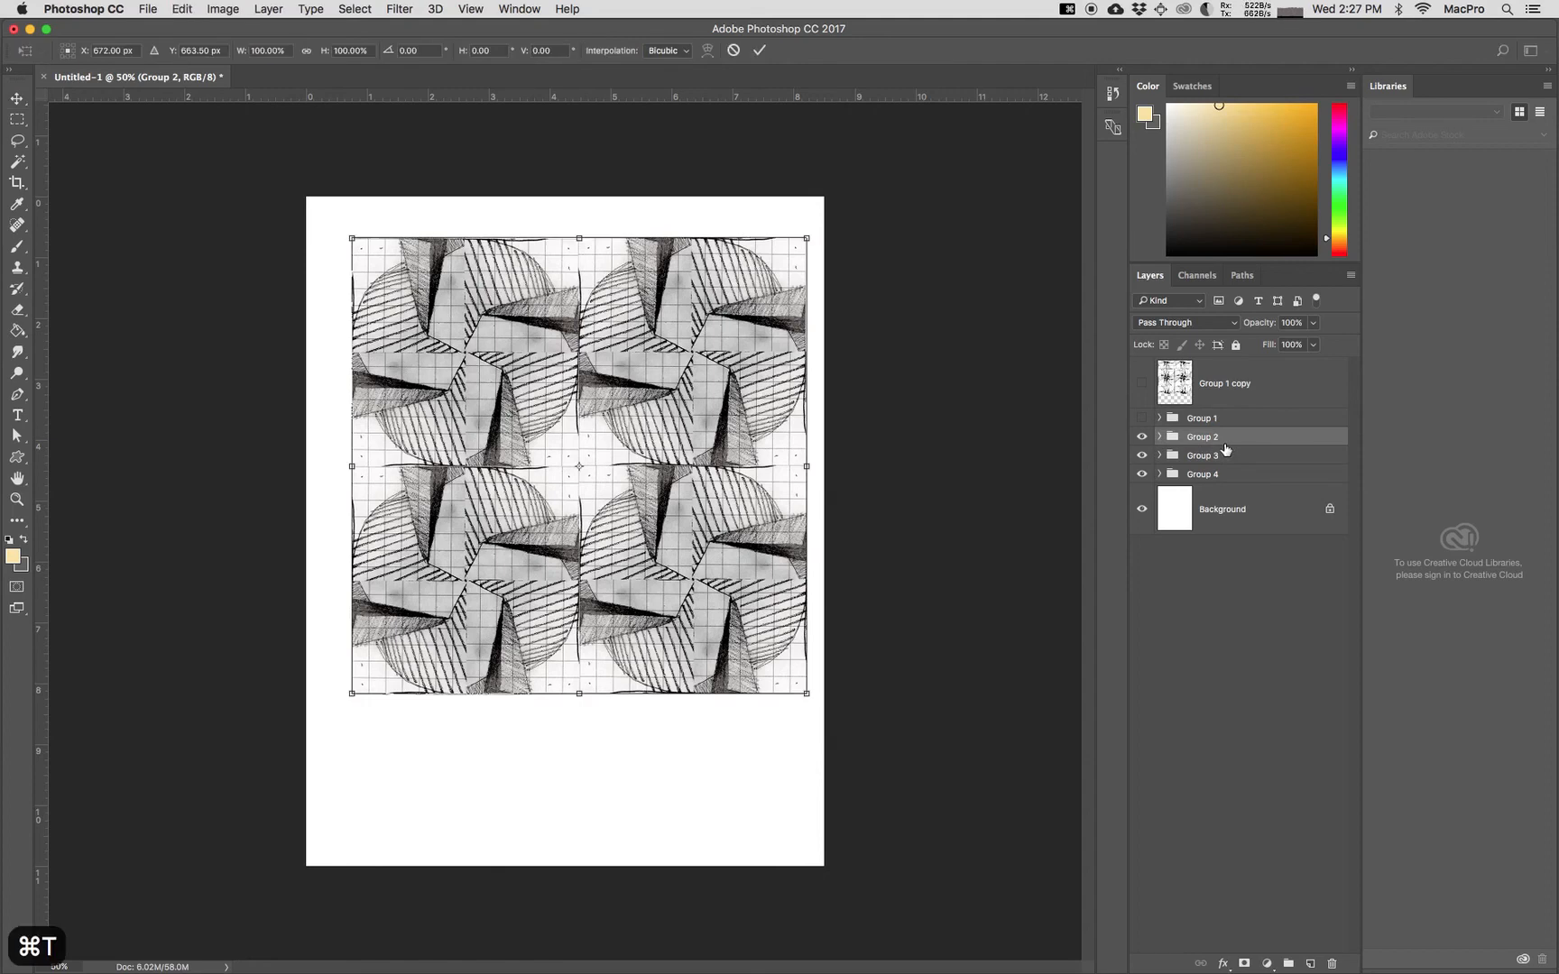
key(Return)
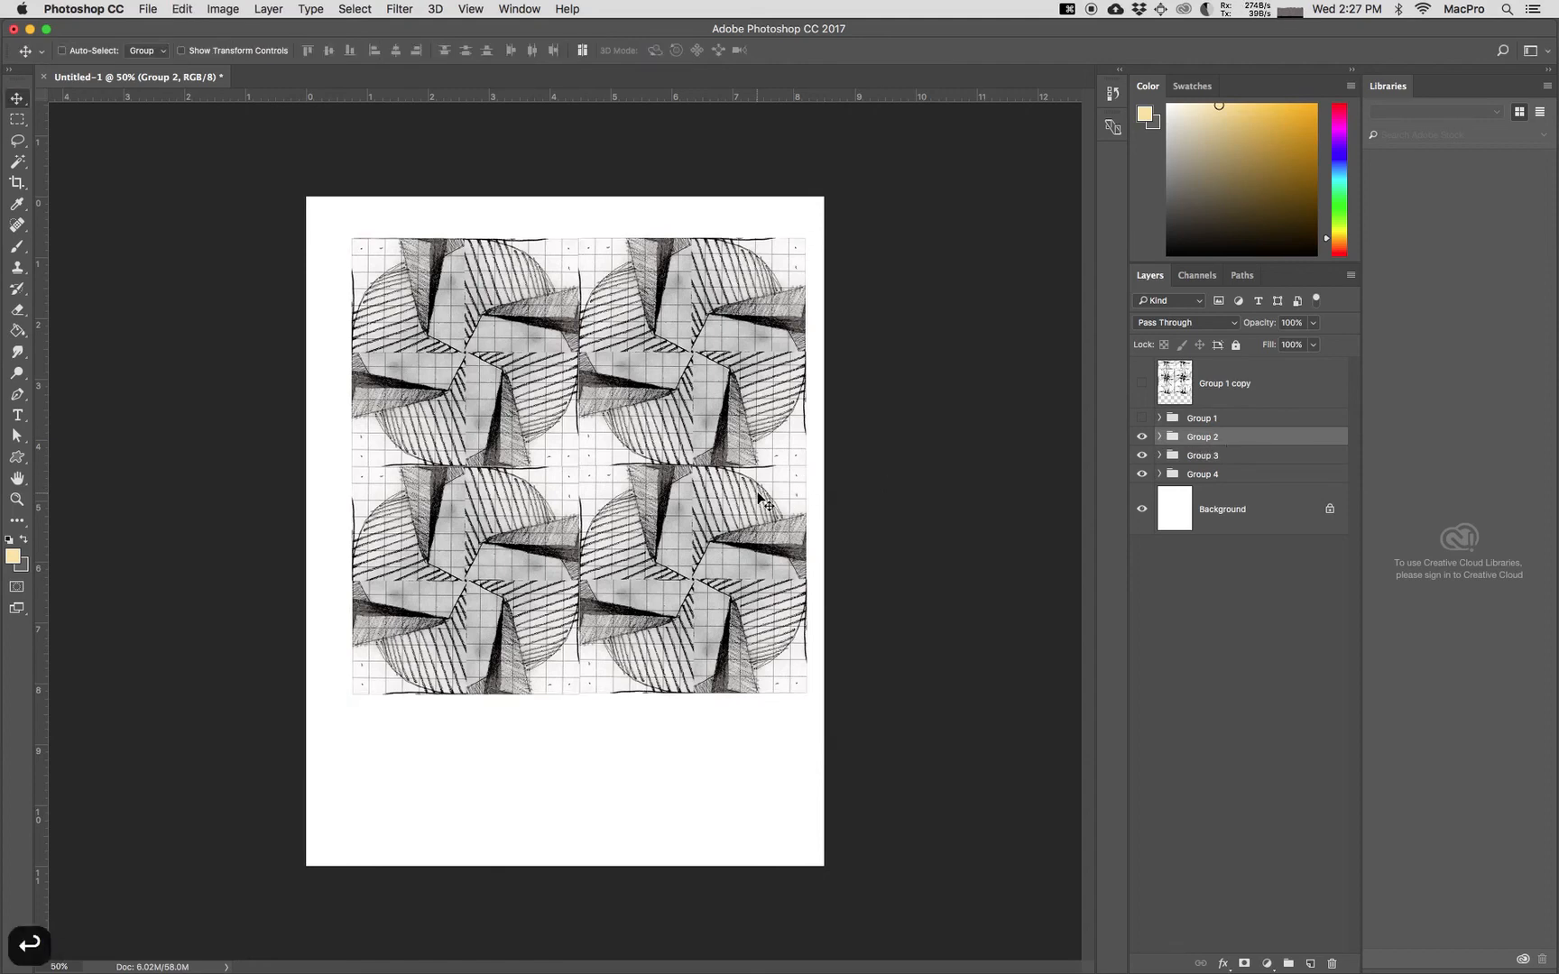
right_click(1242, 434)
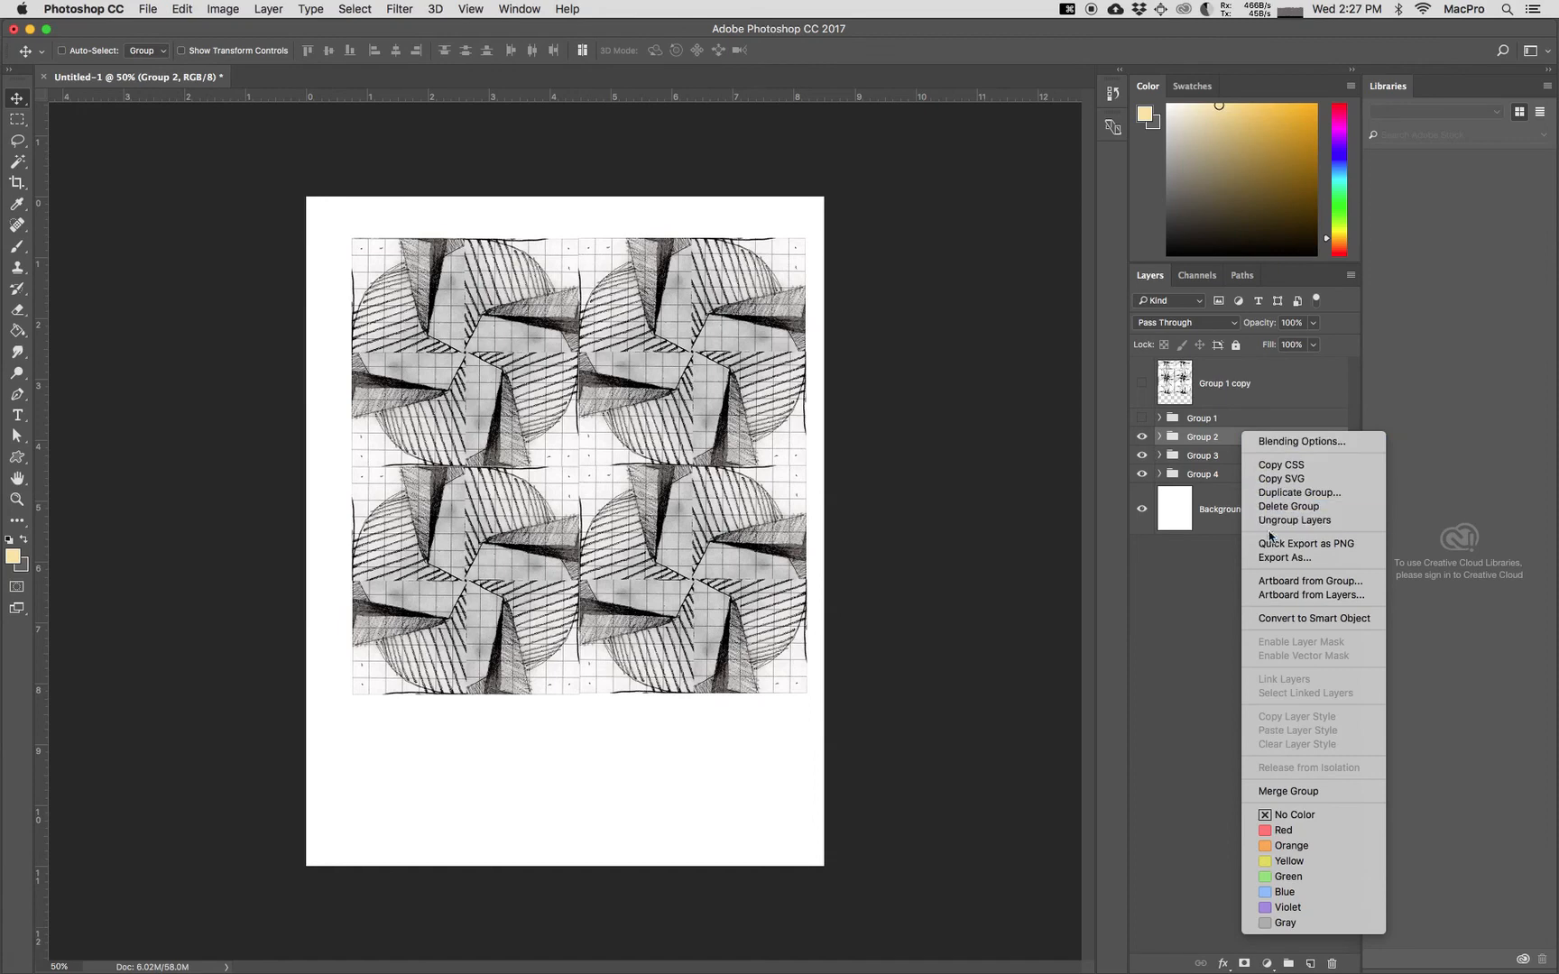
click(1281, 492)
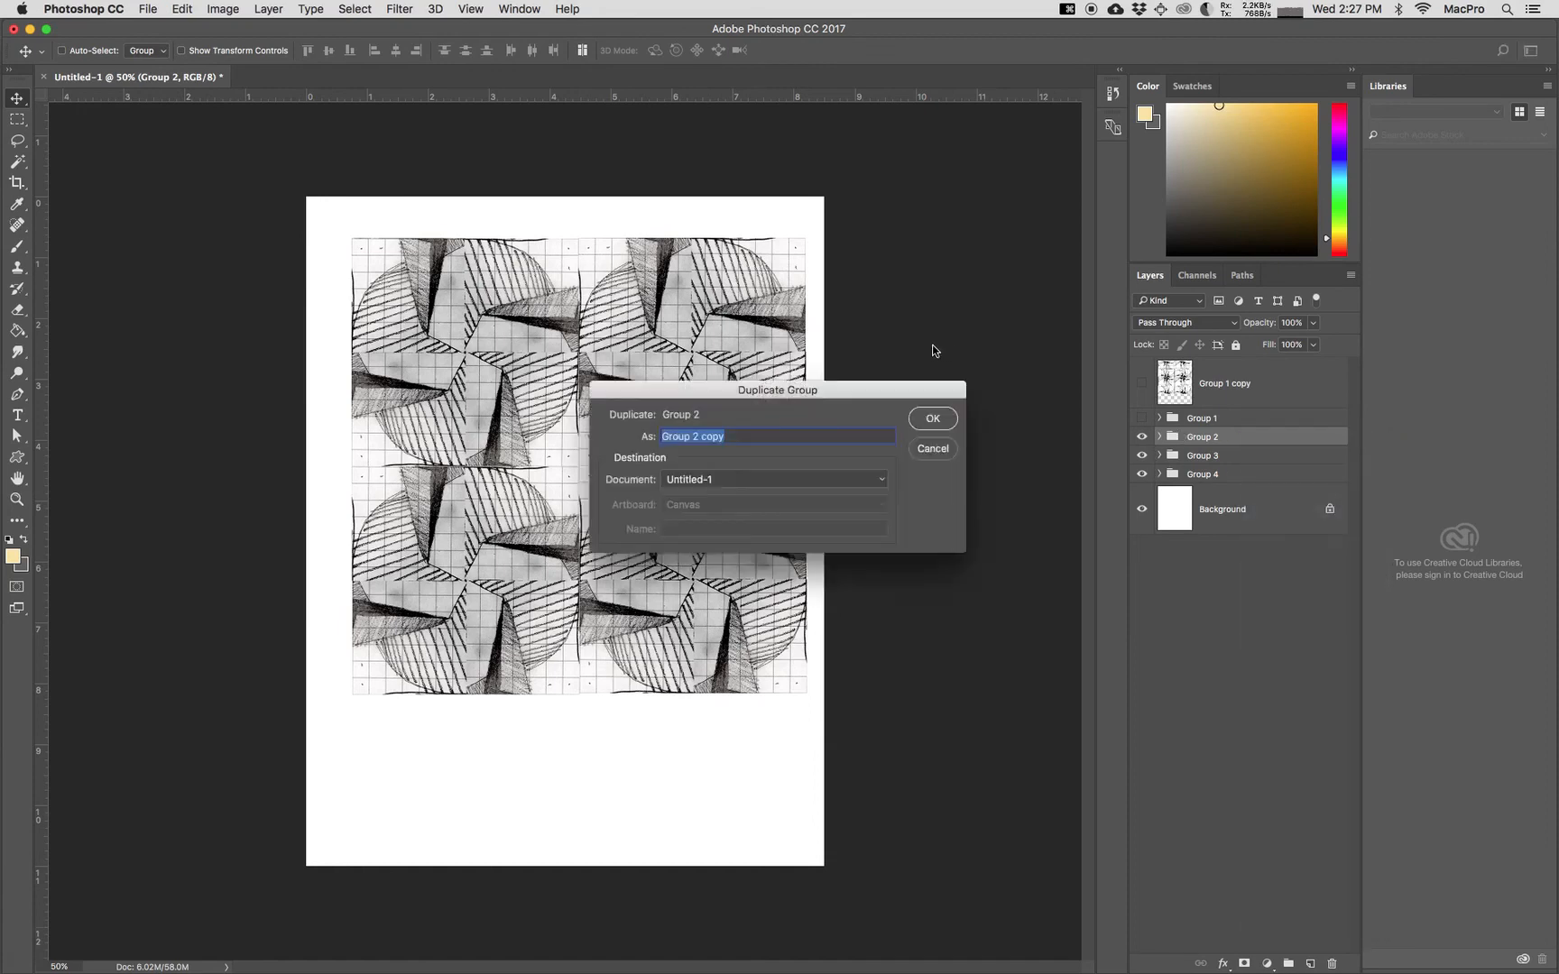
click(947, 422)
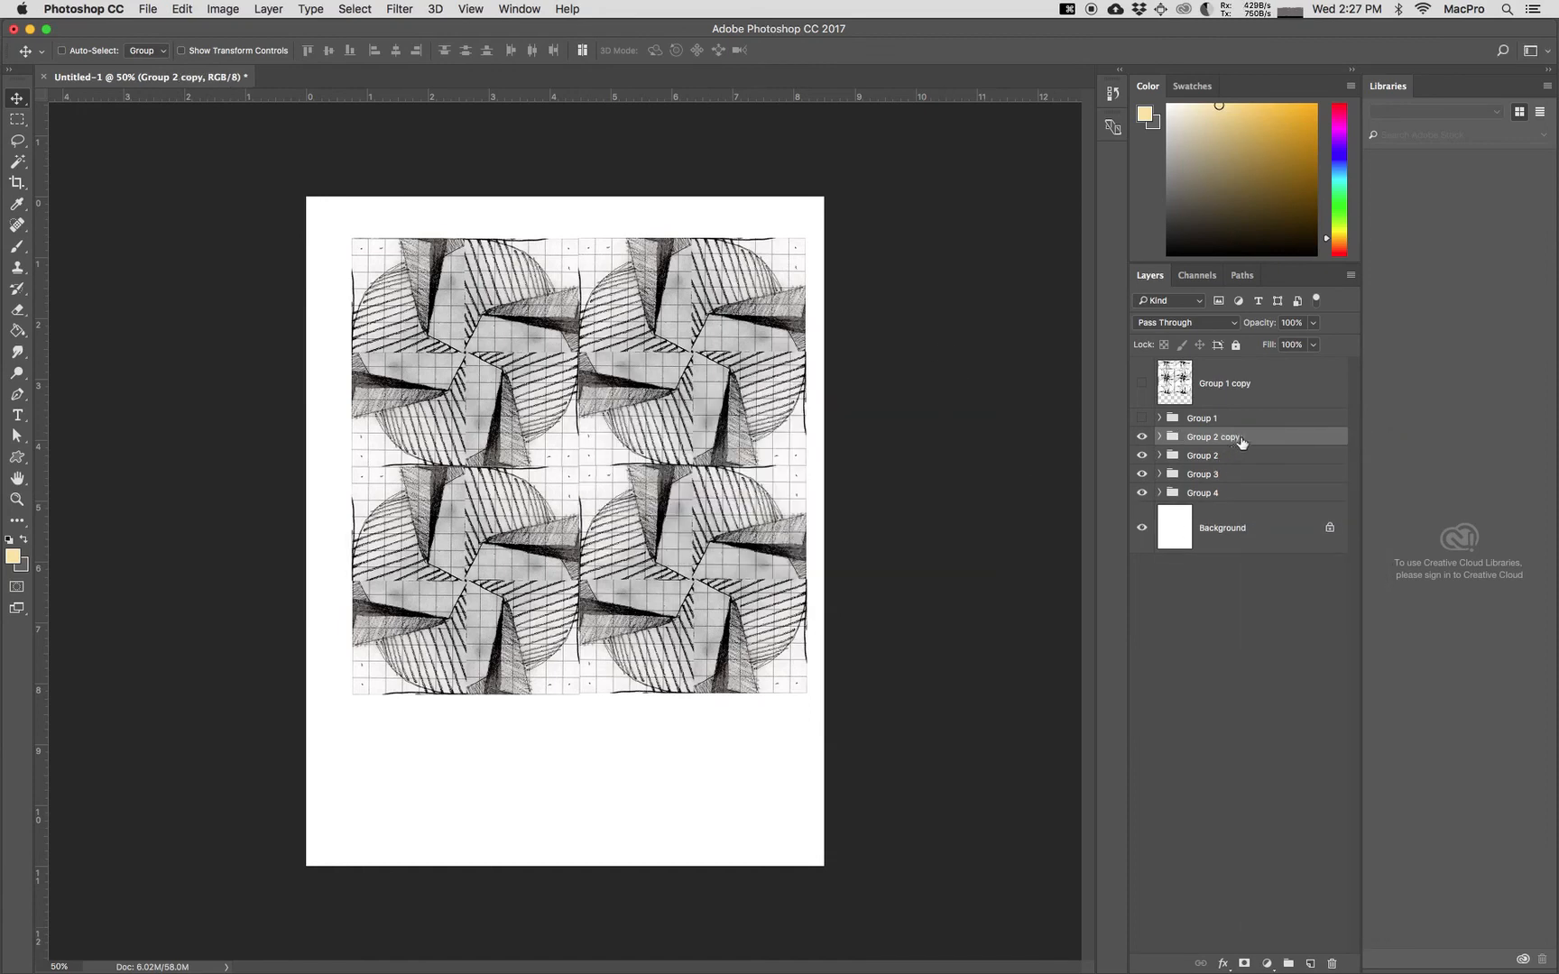
right_click(1242, 440)
click(1263, 791)
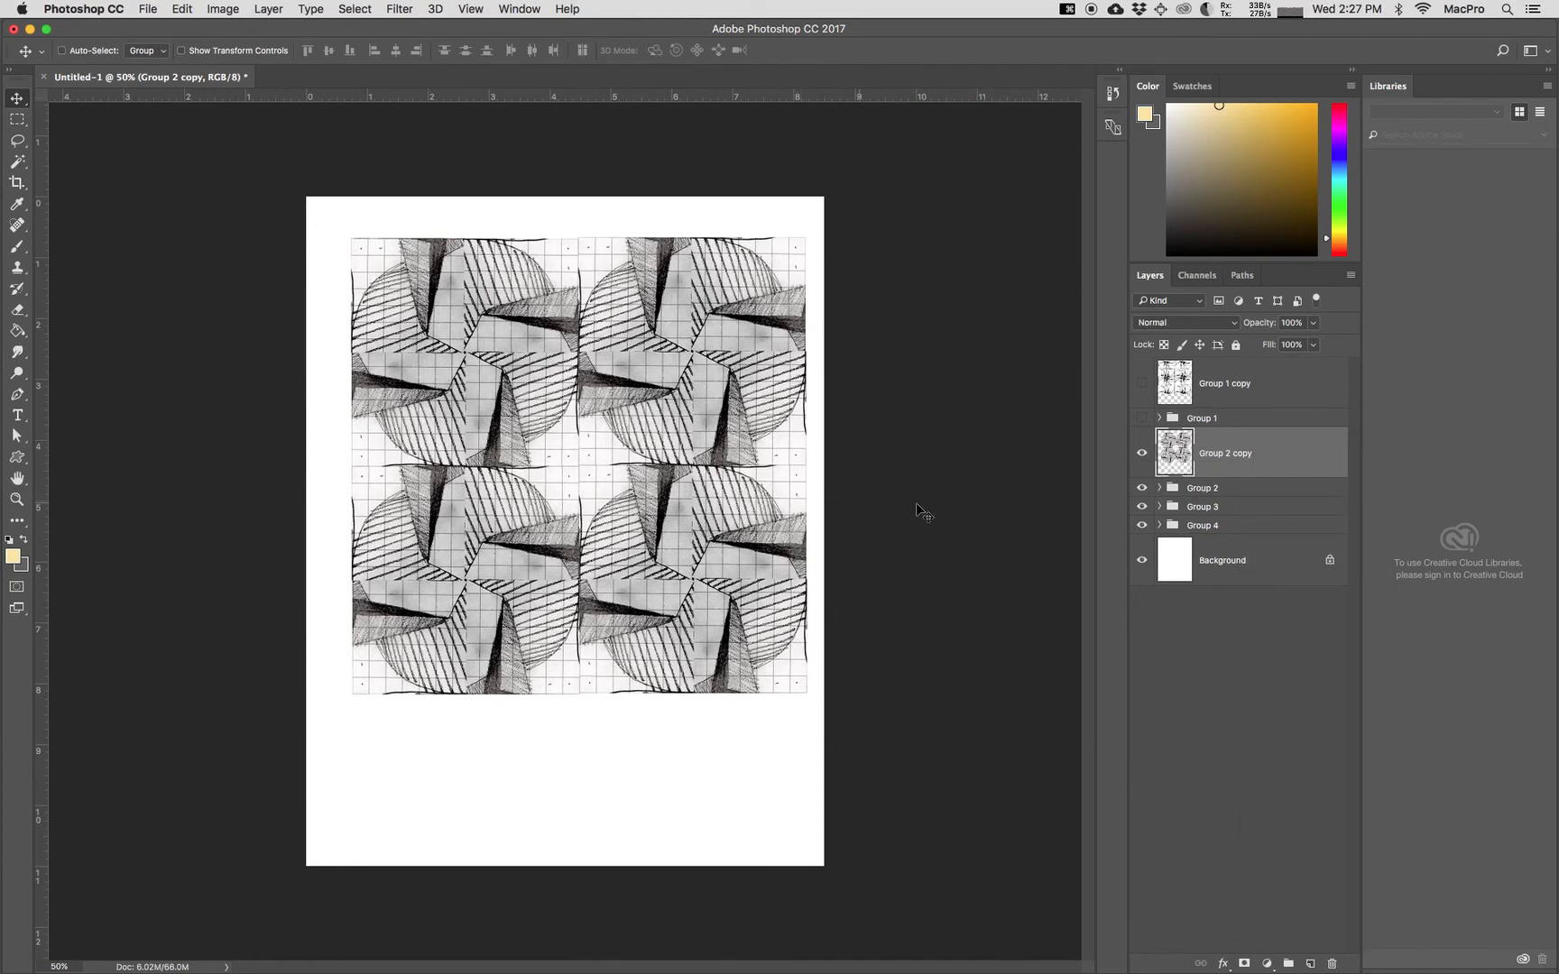
Step: Hide Group 2, scale the merged Group 2 copy to about 111.8% to nearly fill the page width, and position it near the page's top edge
click(1142, 488)
key(super+t)
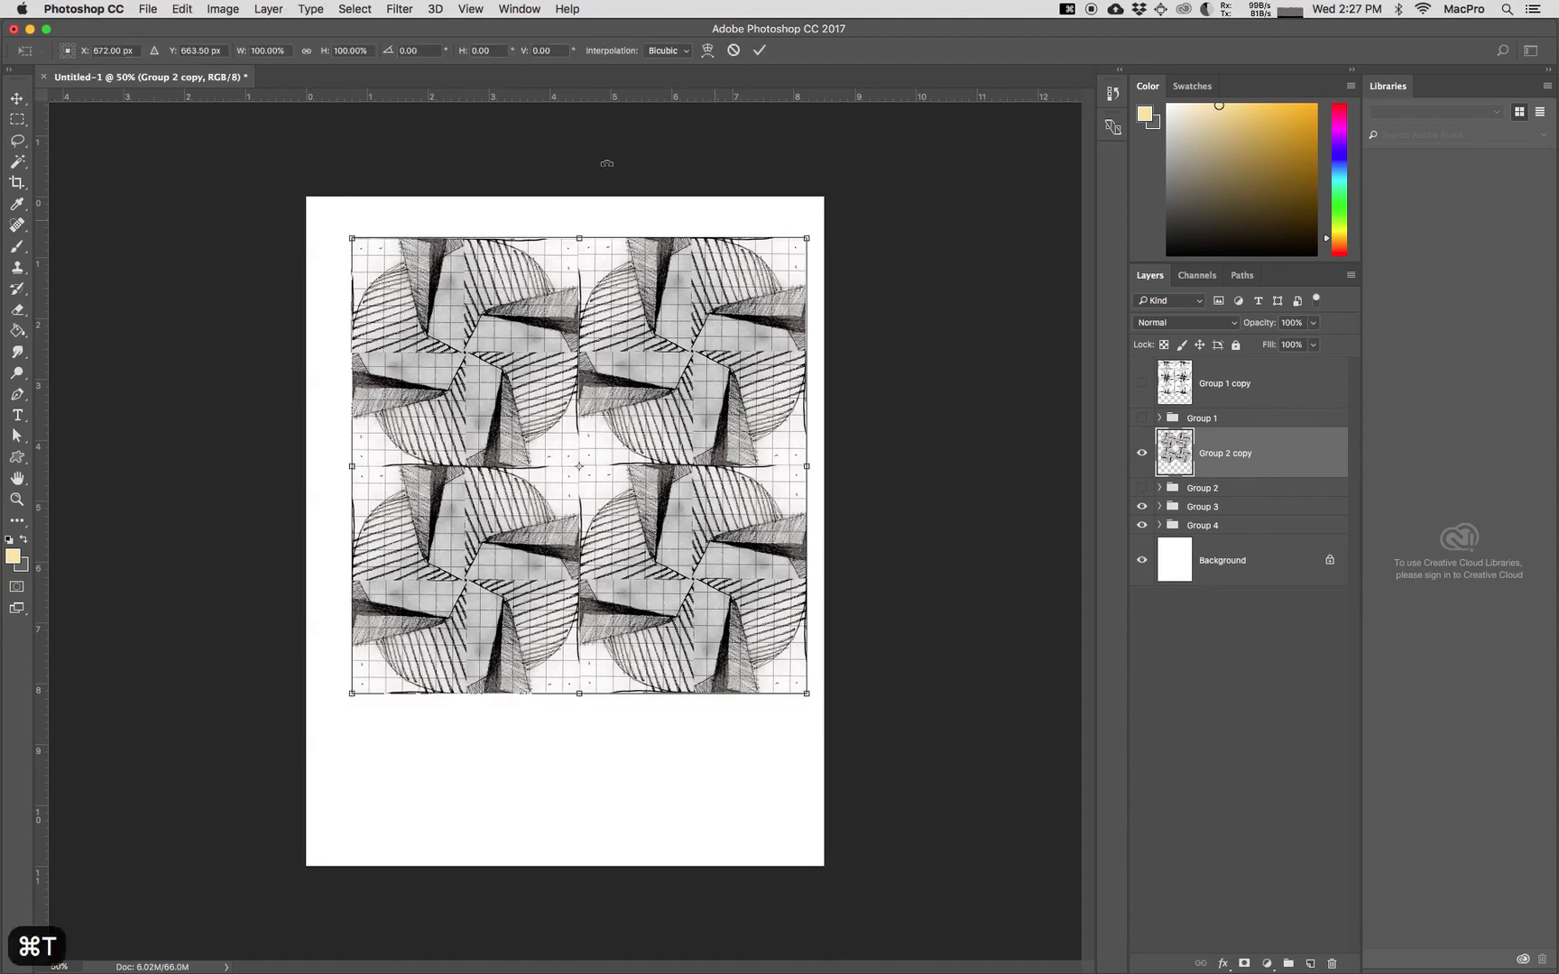
drag(351, 236, 278, 199)
mouse_move(484, 254)
mouse_down()
mouse_move(506, 277)
mouse_move(492, 268)
mouse_up()
key(Up)
key(Up)
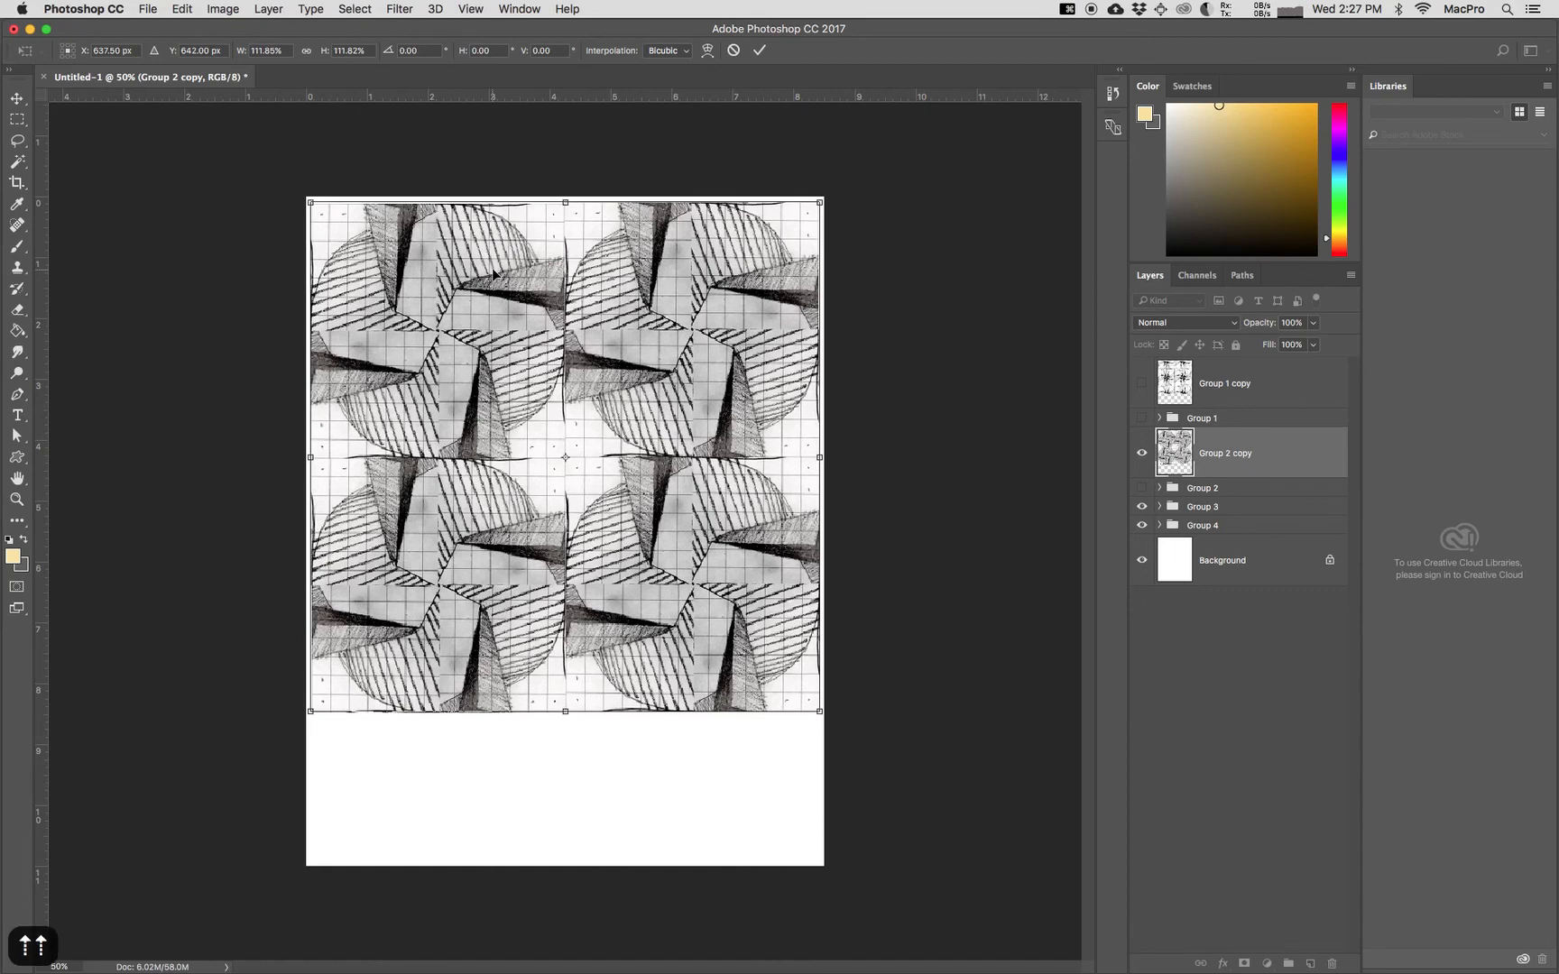
key(Return)
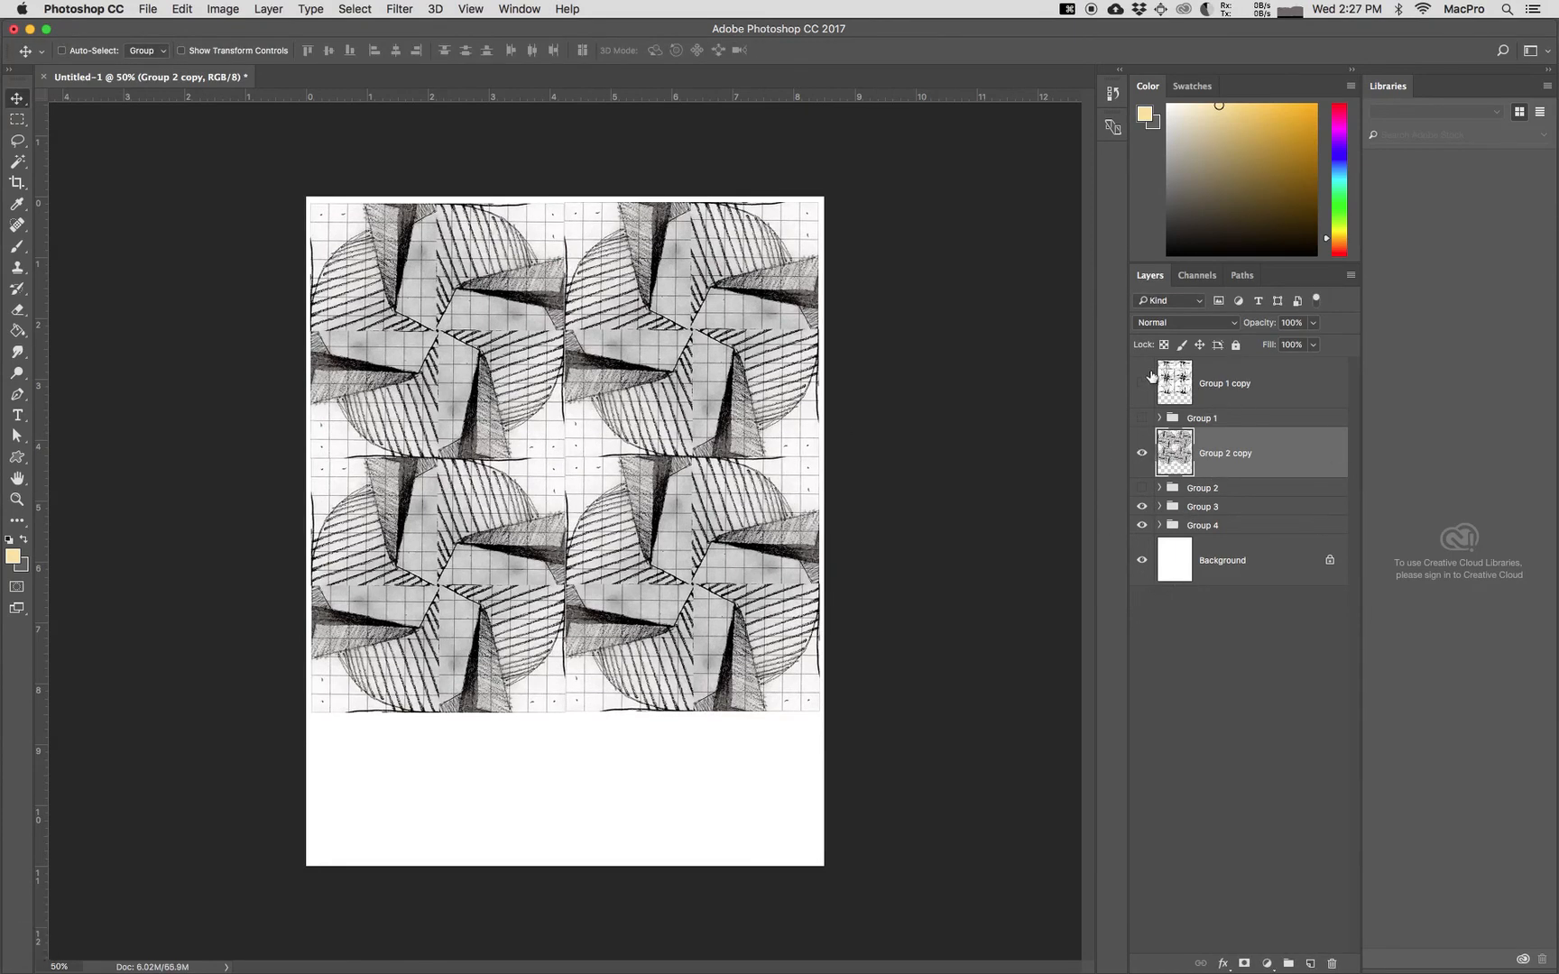
Step: Toggle the visibility of Group 1 copy to compare its pattern with Group 2 copy, leaving it shown
click(1141, 386)
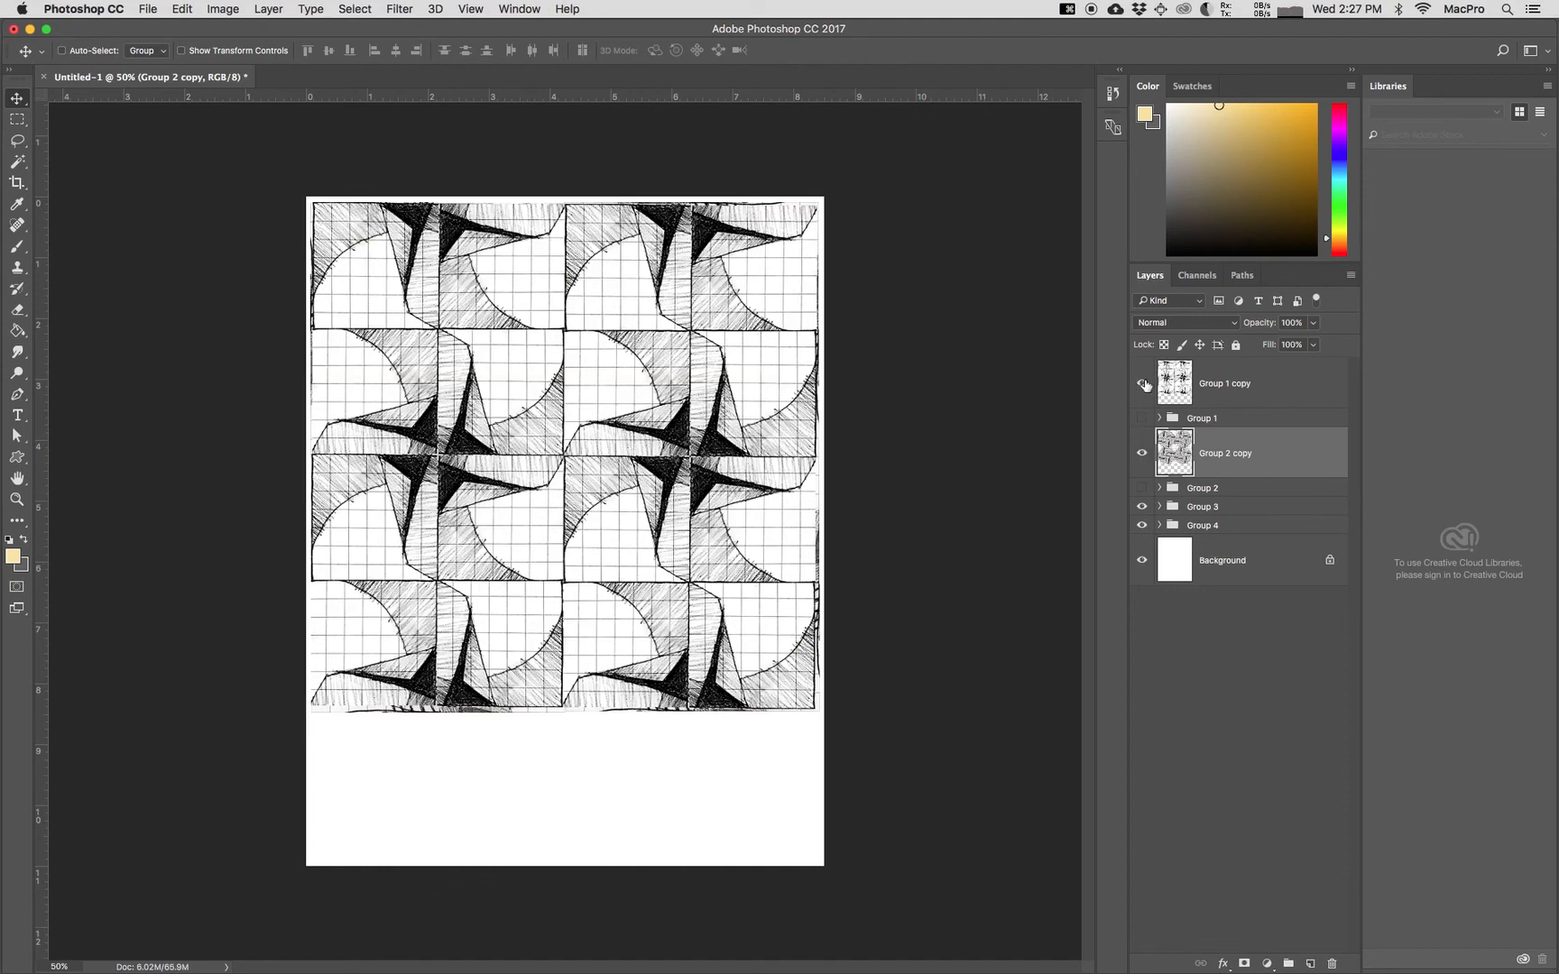
click(1142, 385)
click(1142, 385)
click(1142, 385)
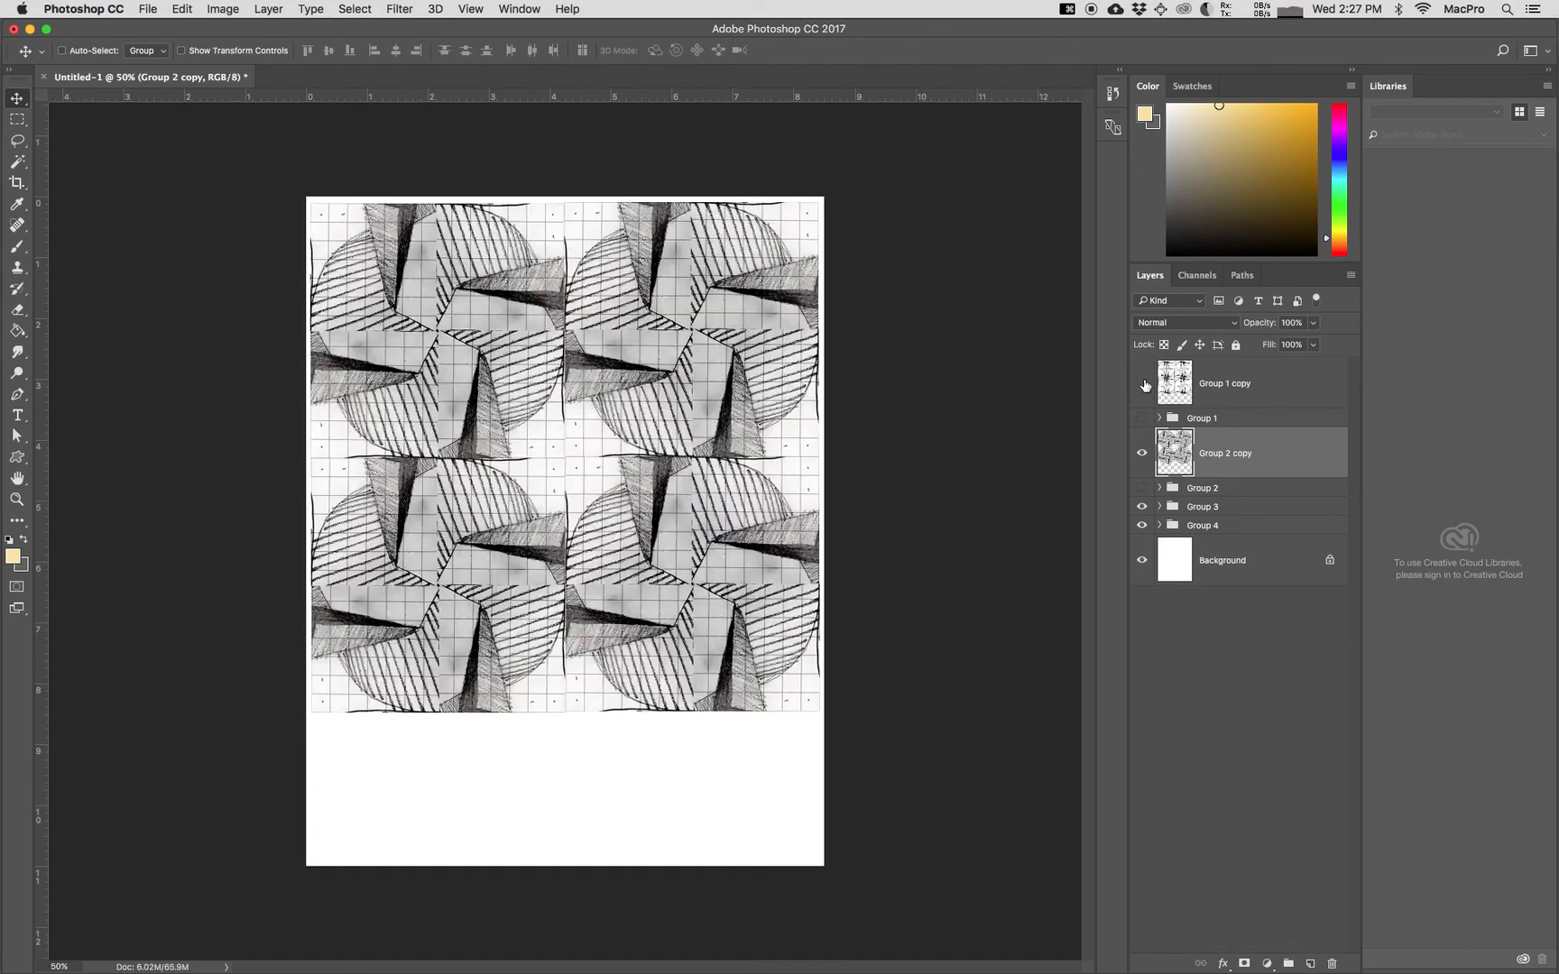
click(1143, 385)
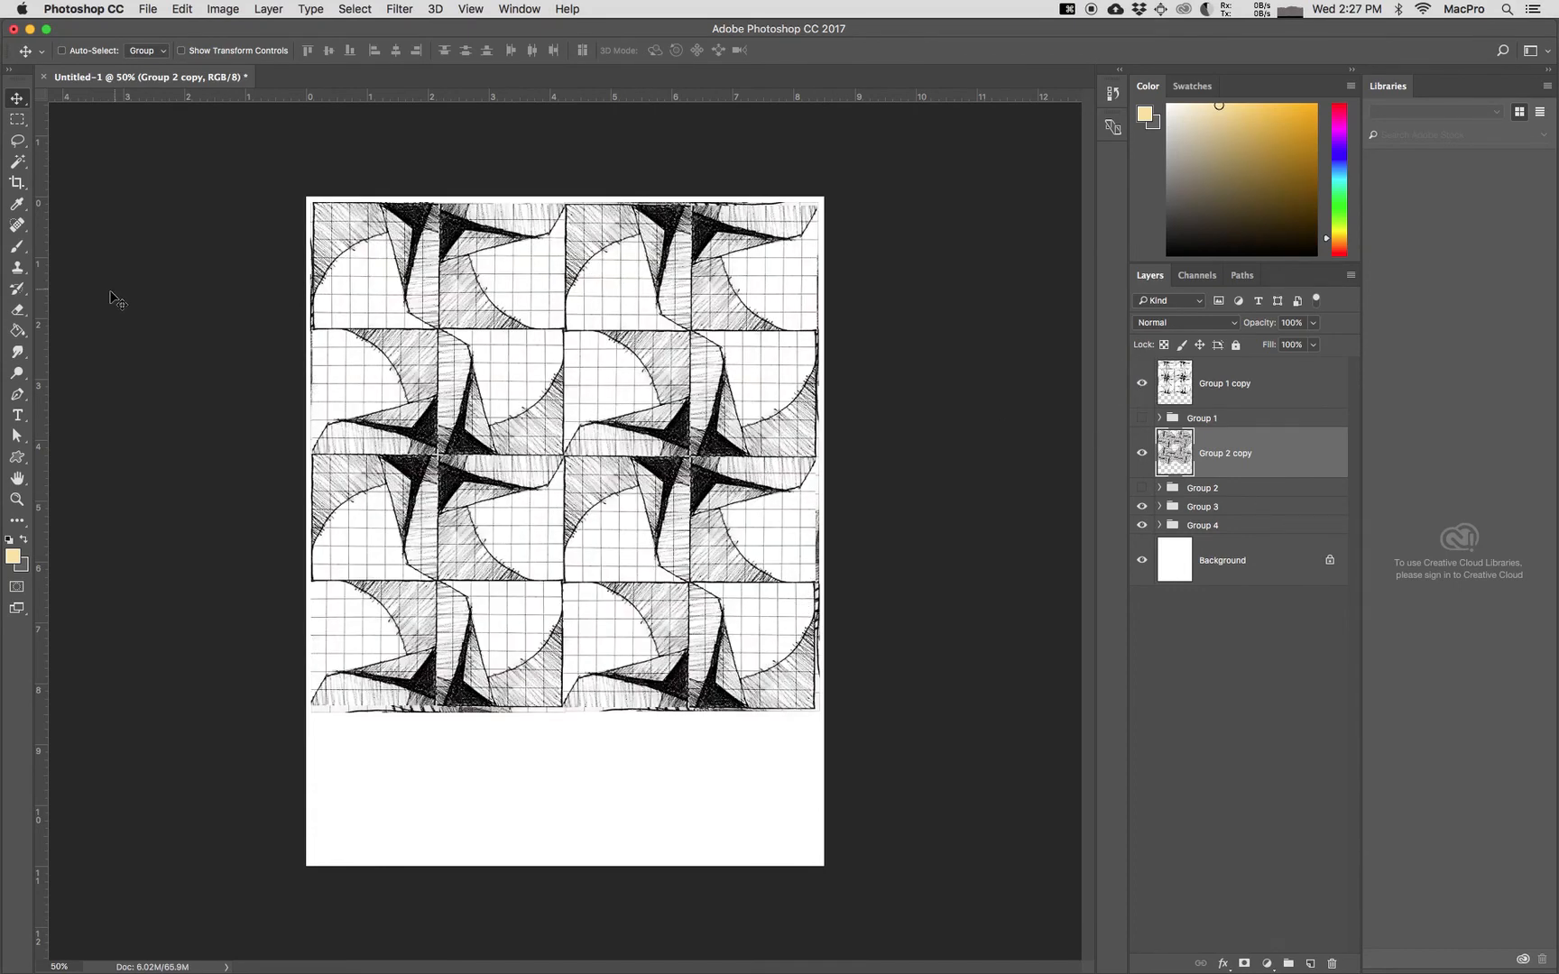